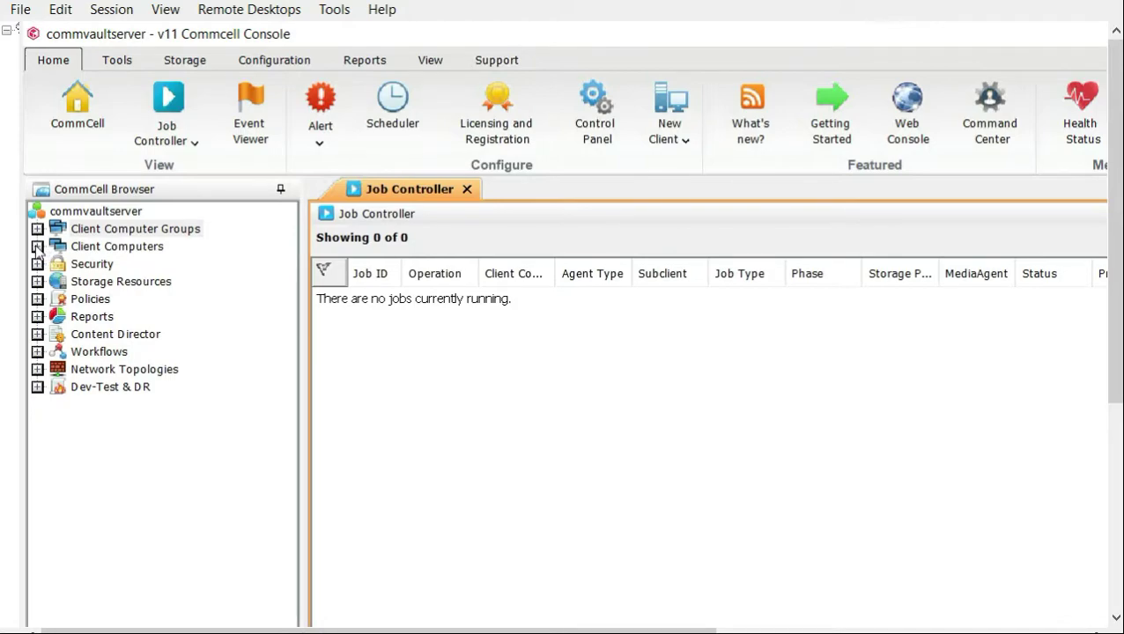
Step: Review the registered client computers, then expand the client computer groups and open the Dallas Clients group
left_click(37, 247)
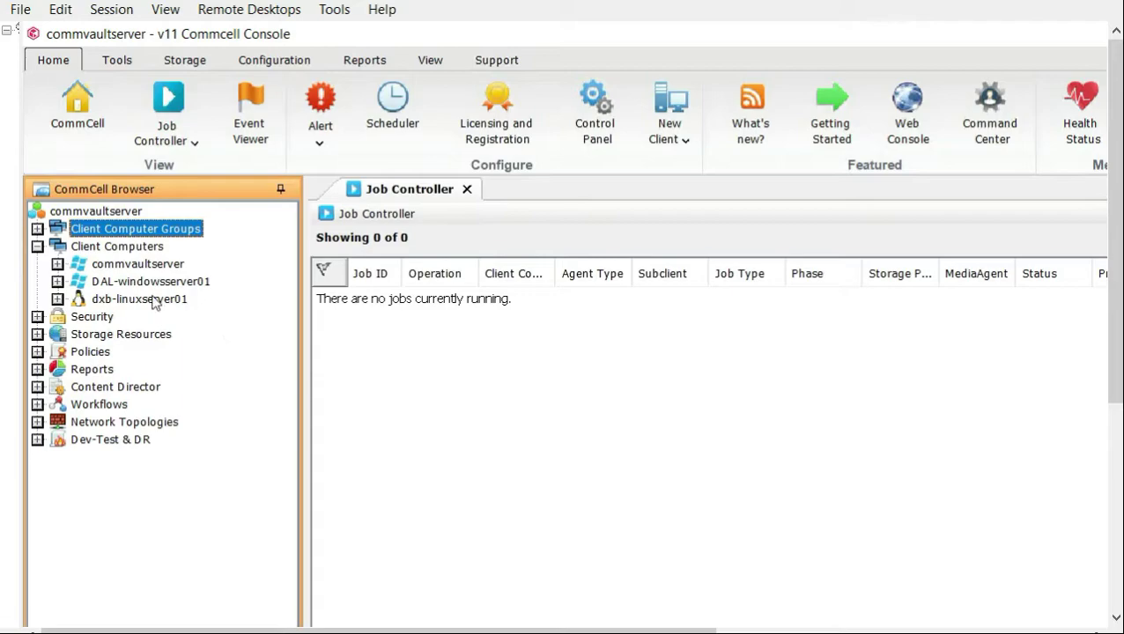
left_click(37, 246)
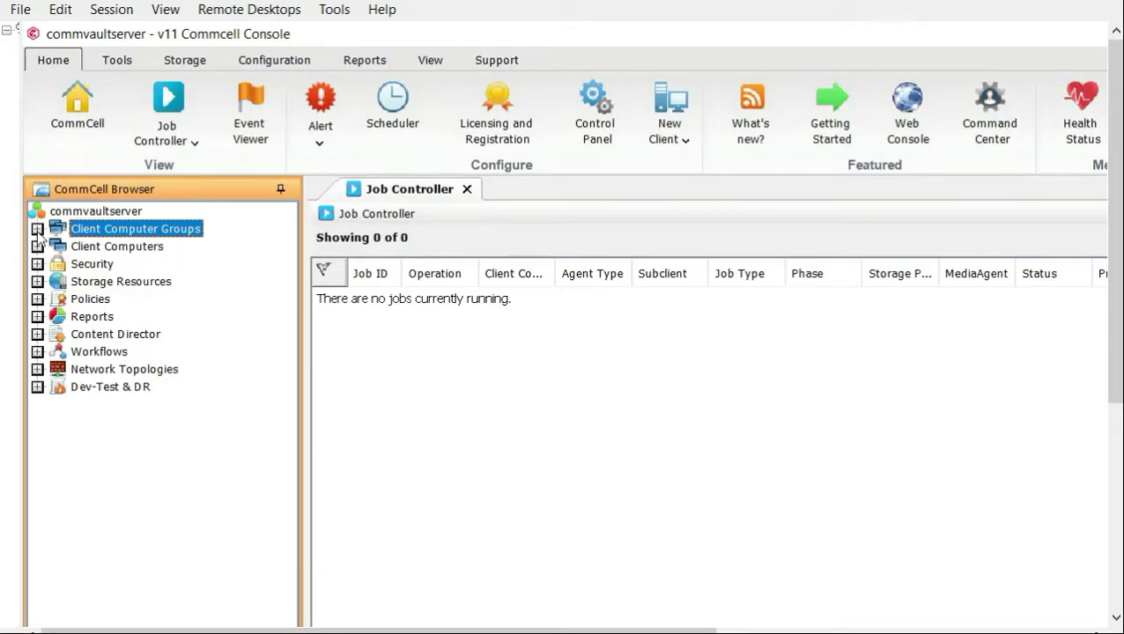
left_click(37, 229)
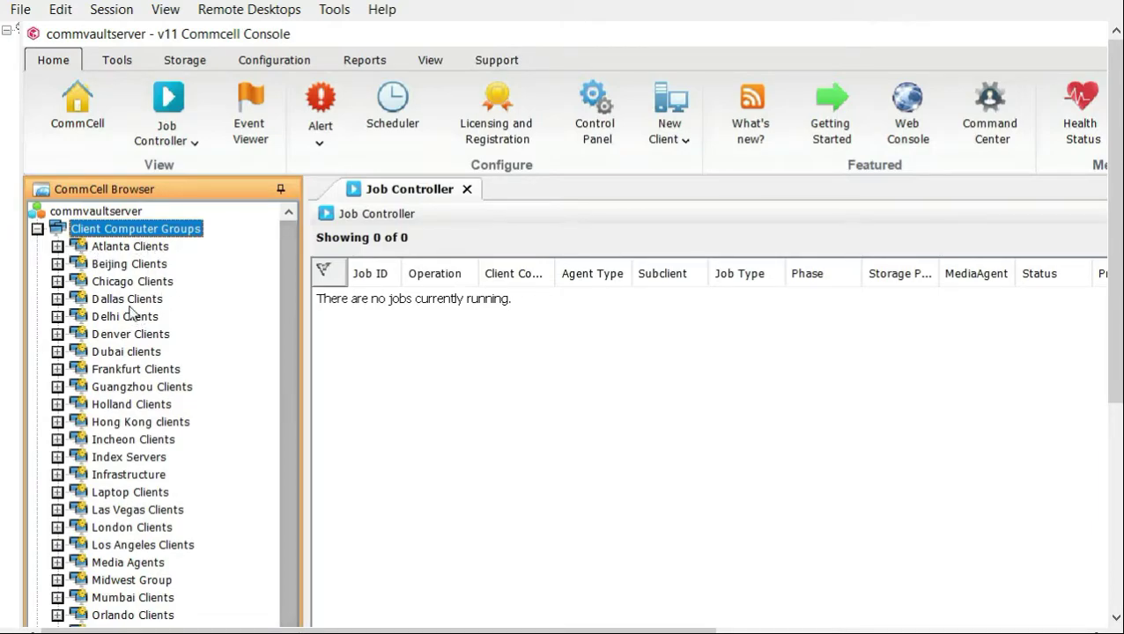
left_click(57, 299)
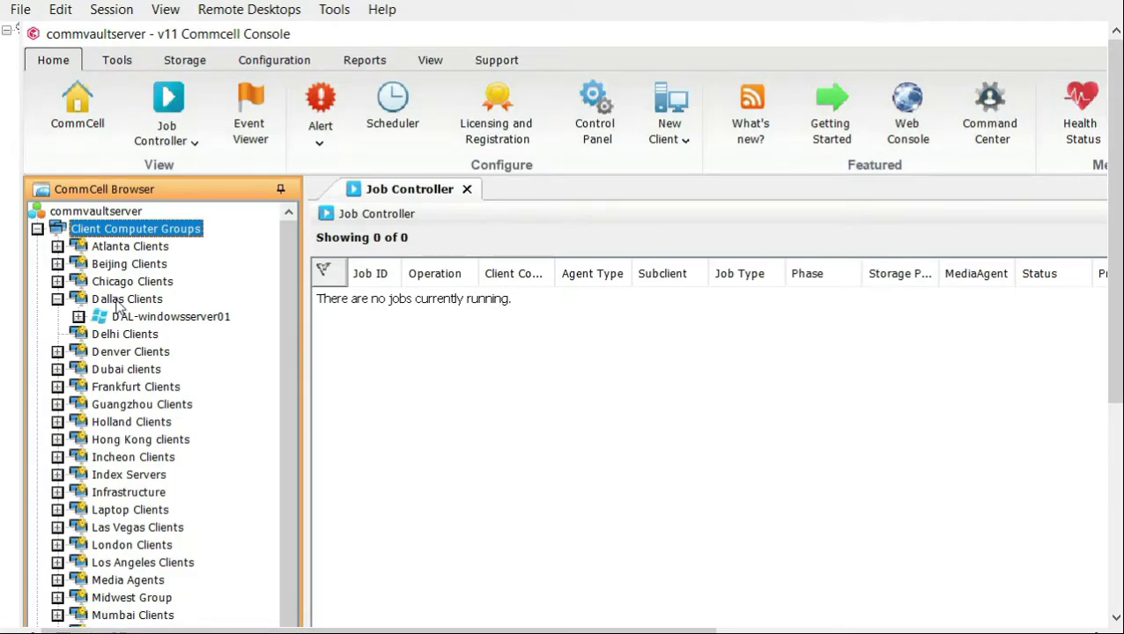
left_click(160, 301)
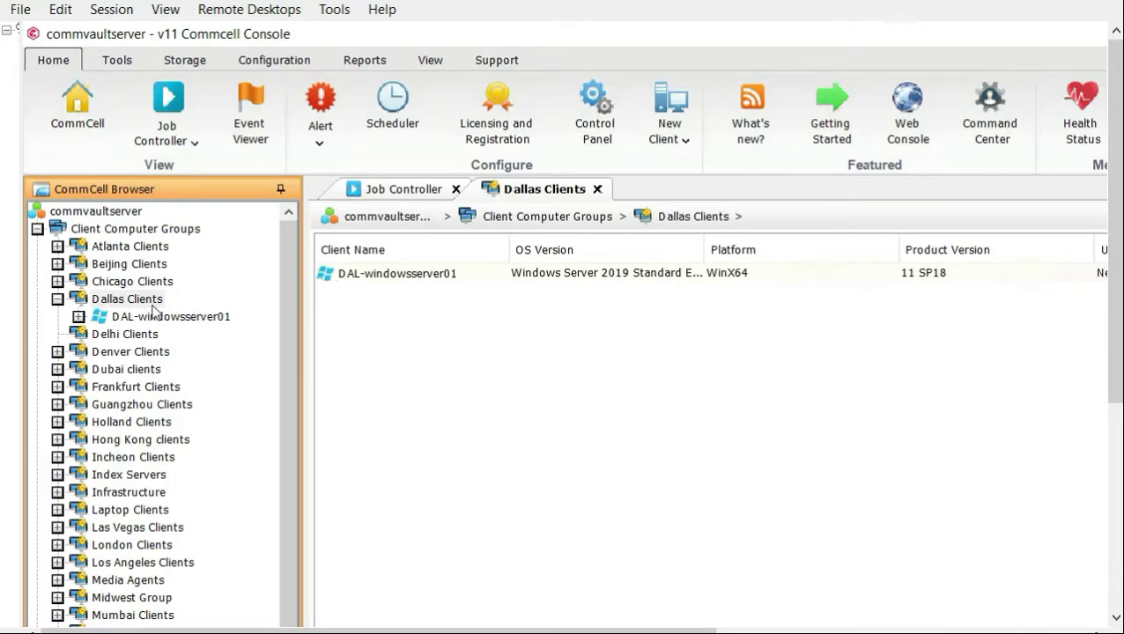
Step: Open the properties of the Dallas Clients group and examine its automatic association rules based on client name
right_click(139, 302)
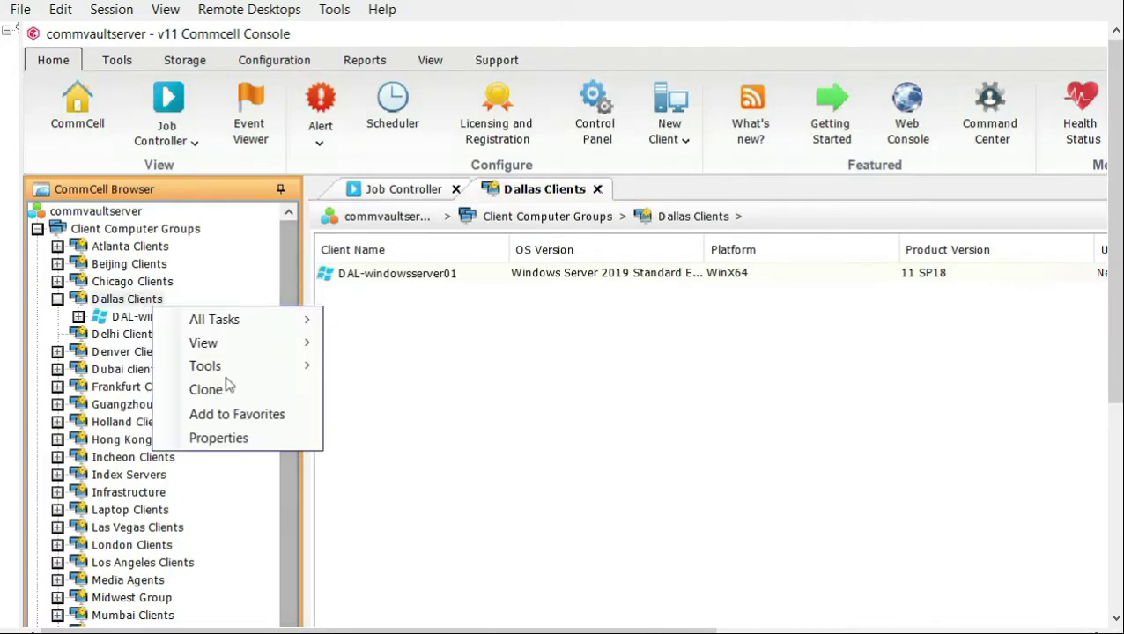
left_click(238, 441)
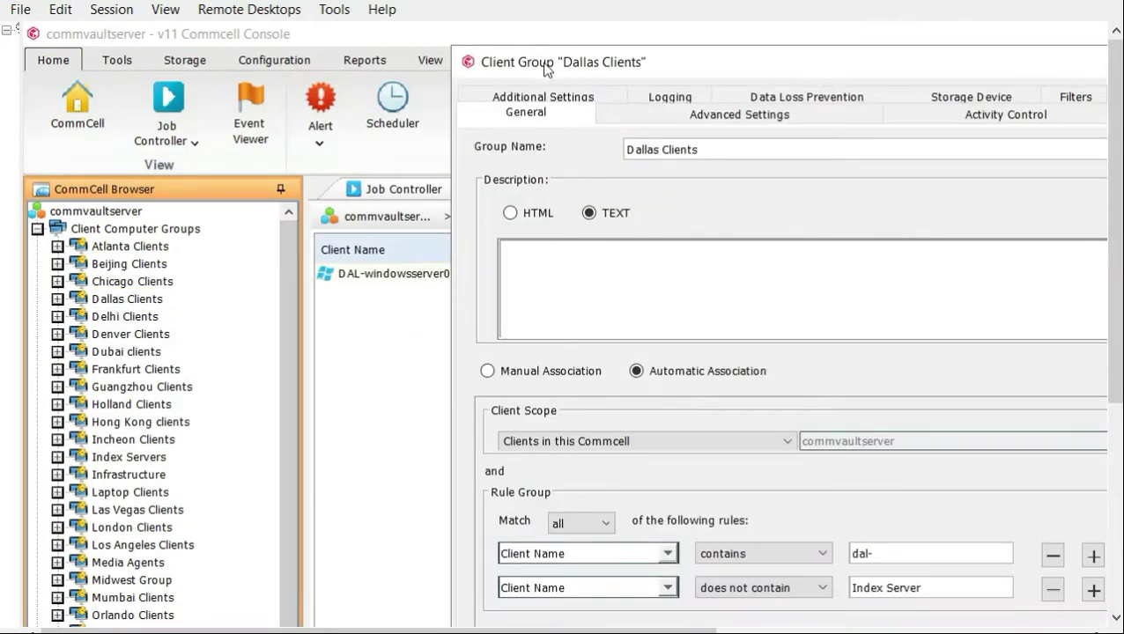
left_click_drag(538, 61, 212, 37)
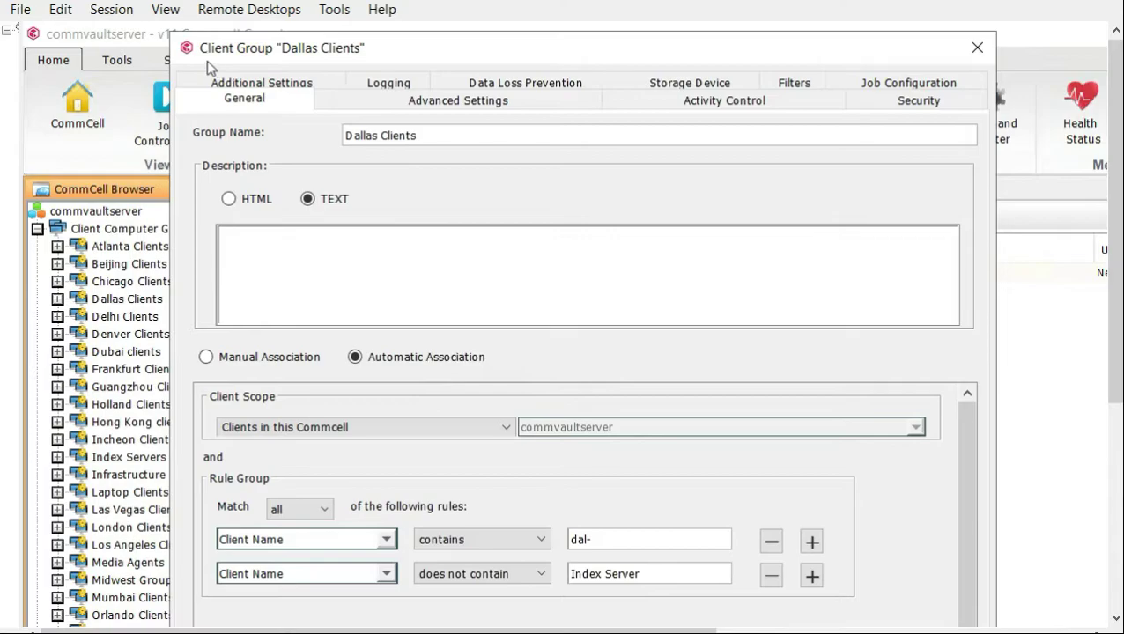
left_click_drag(173, 39, 112, 75)
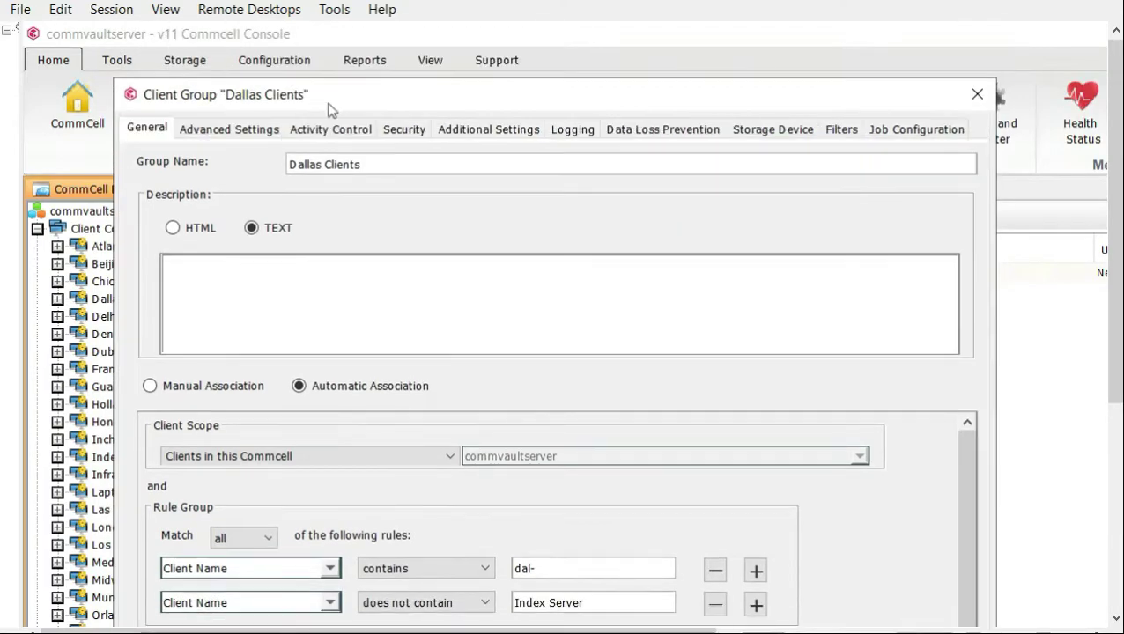
left_click_drag(364, 104, 368, 79)
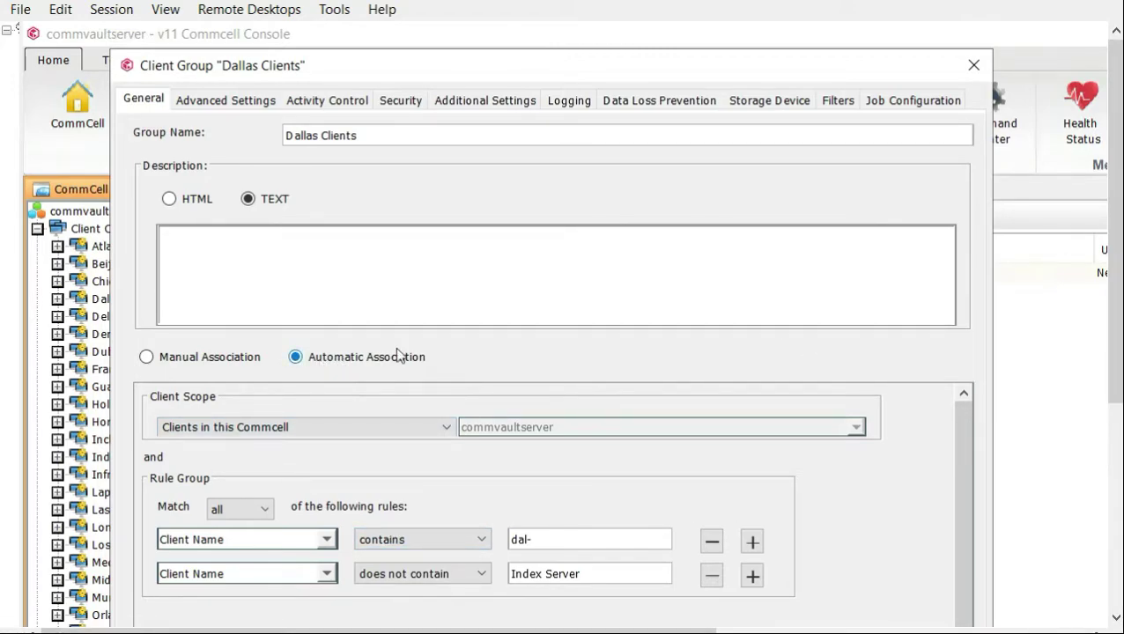
left_click_drag(485, 74, 484, 63)
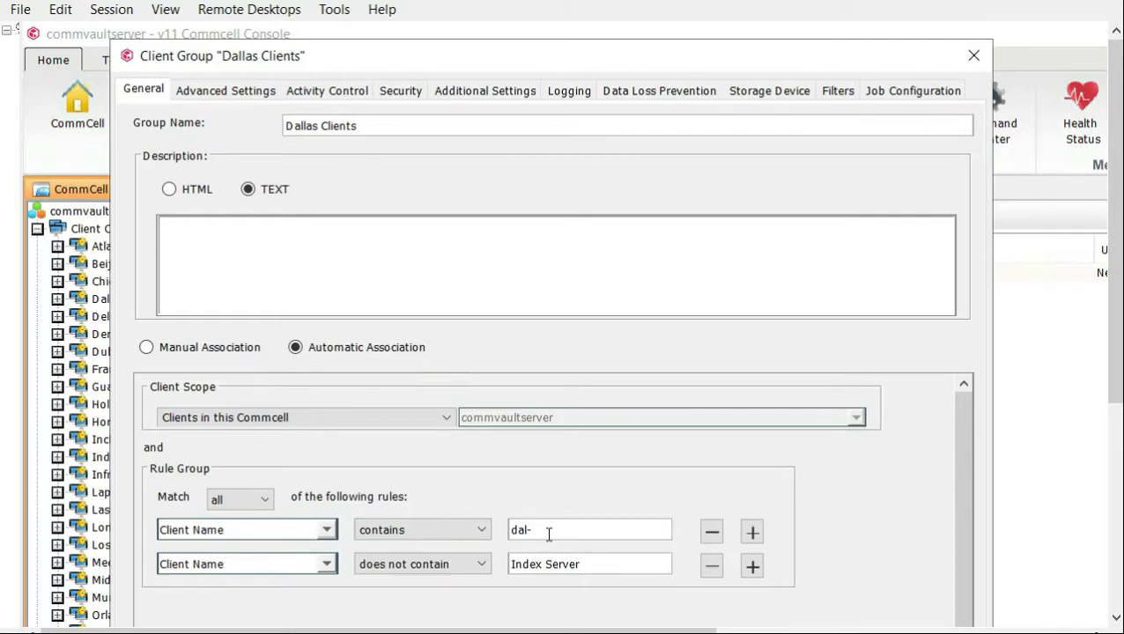
left_click_drag(540, 529, 509, 530)
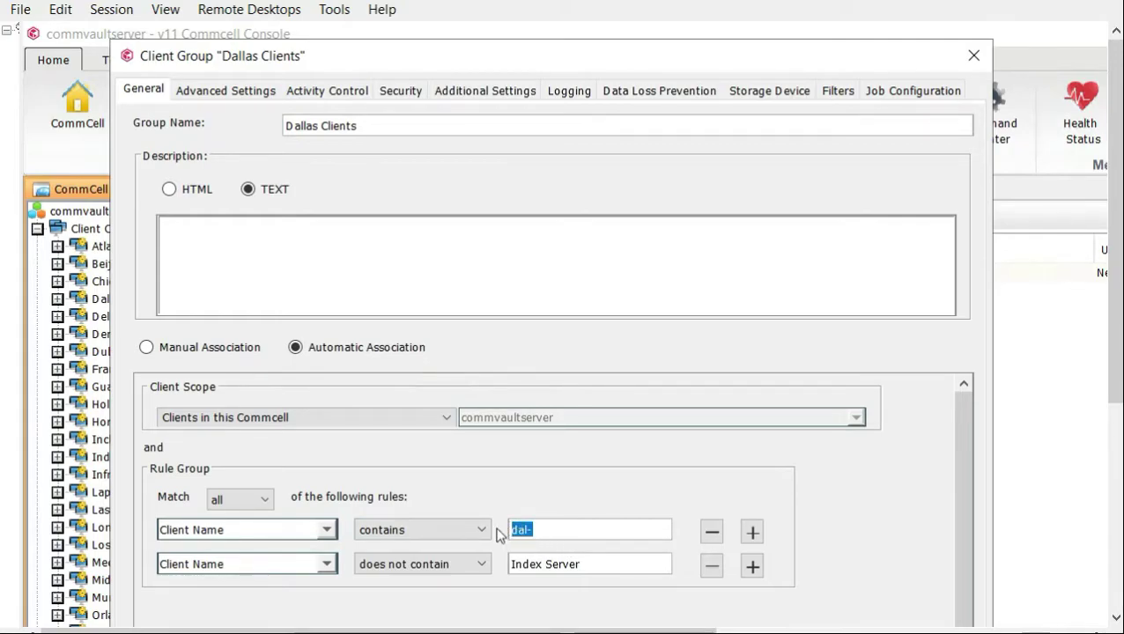
left_click(550, 530)
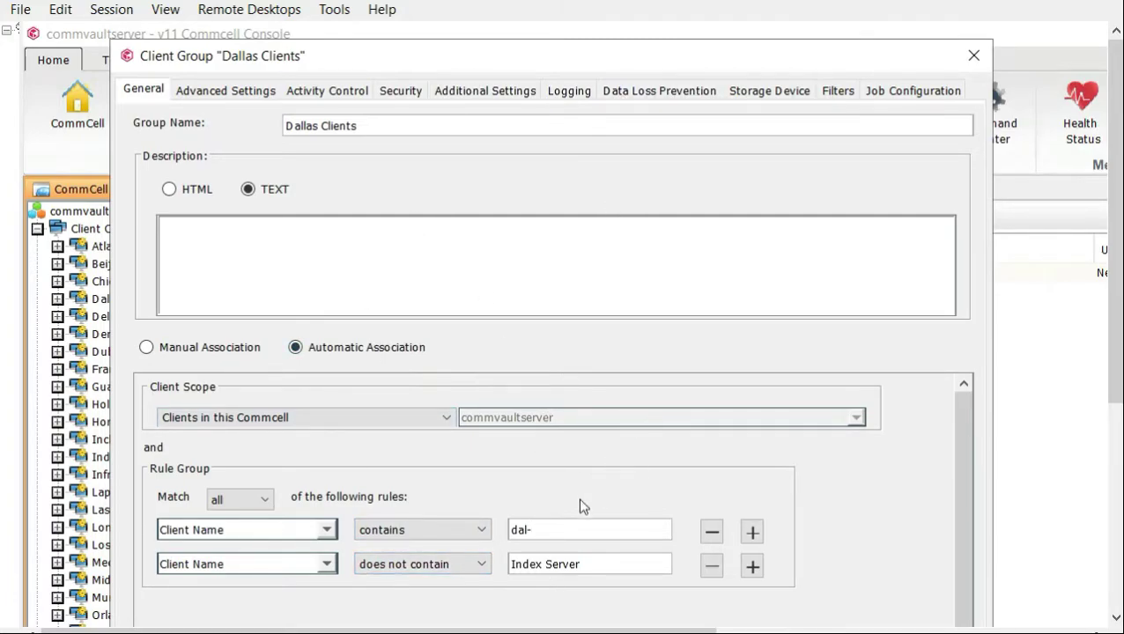
left_click_drag(506, 61, 501, 50)
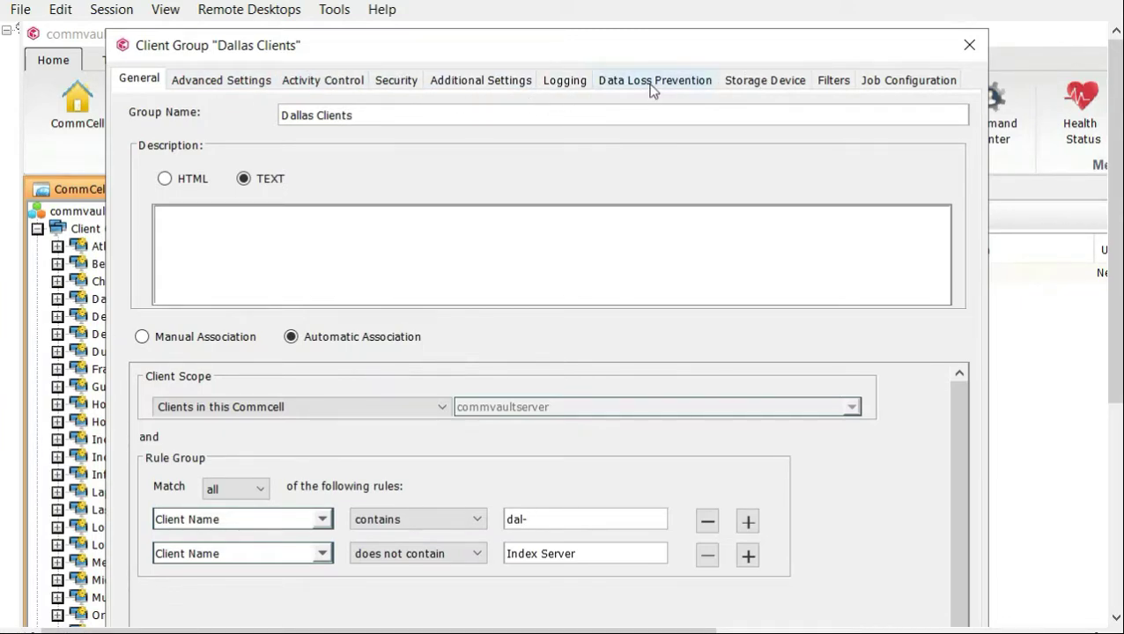
Step: Check the Dallas Clients group's storage policy setting, return to its general settings and close the properties
left_click(763, 86)
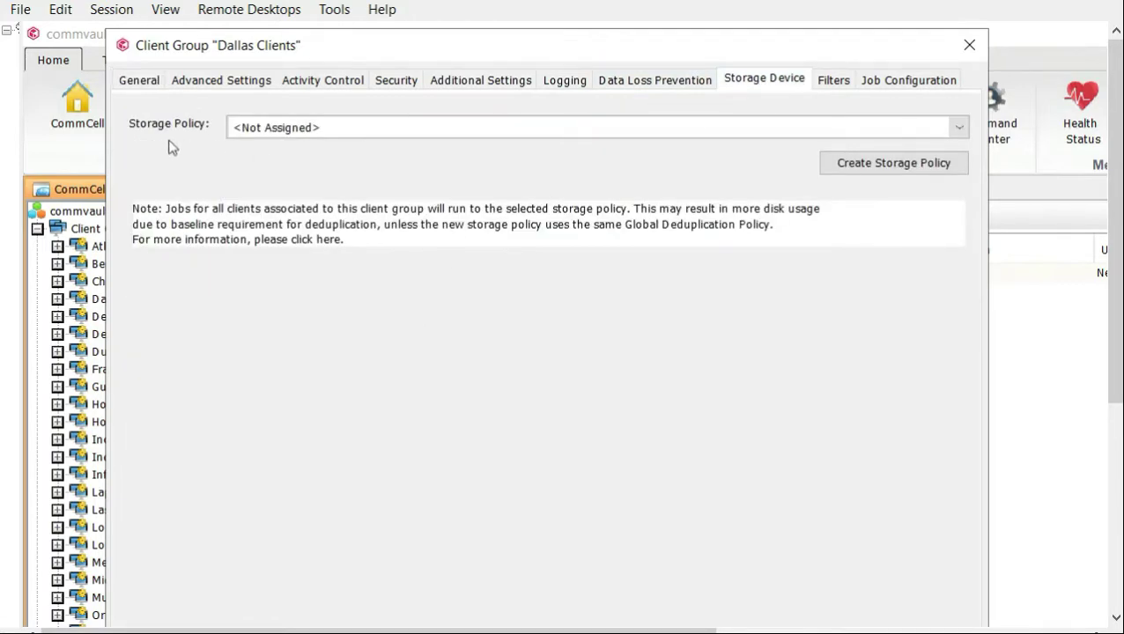
left_click(141, 79)
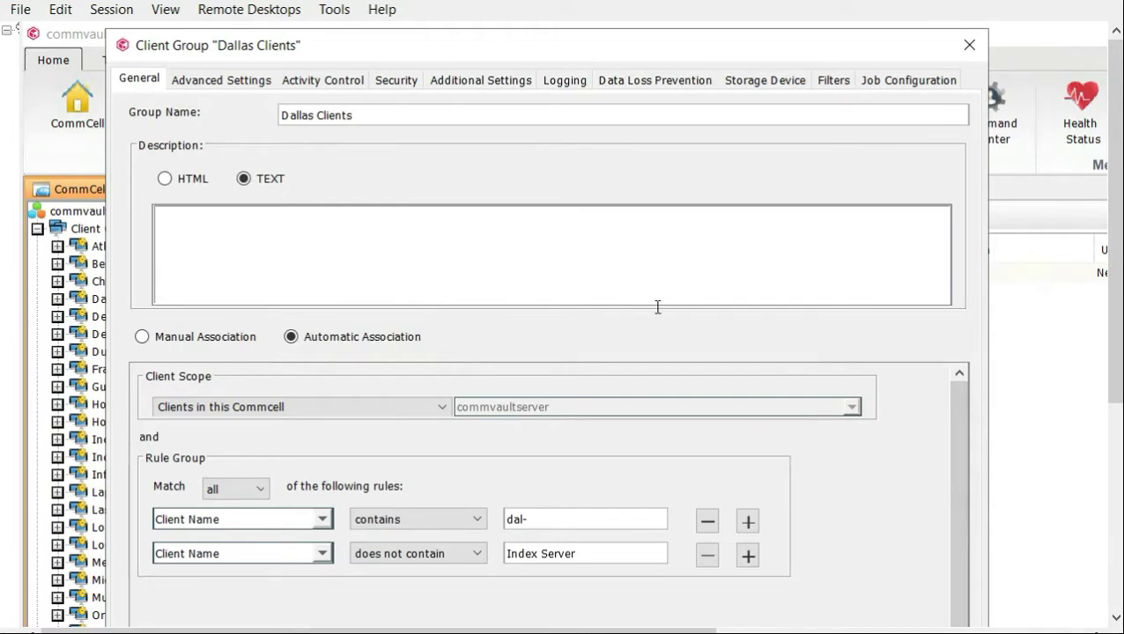
left_click(968, 45)
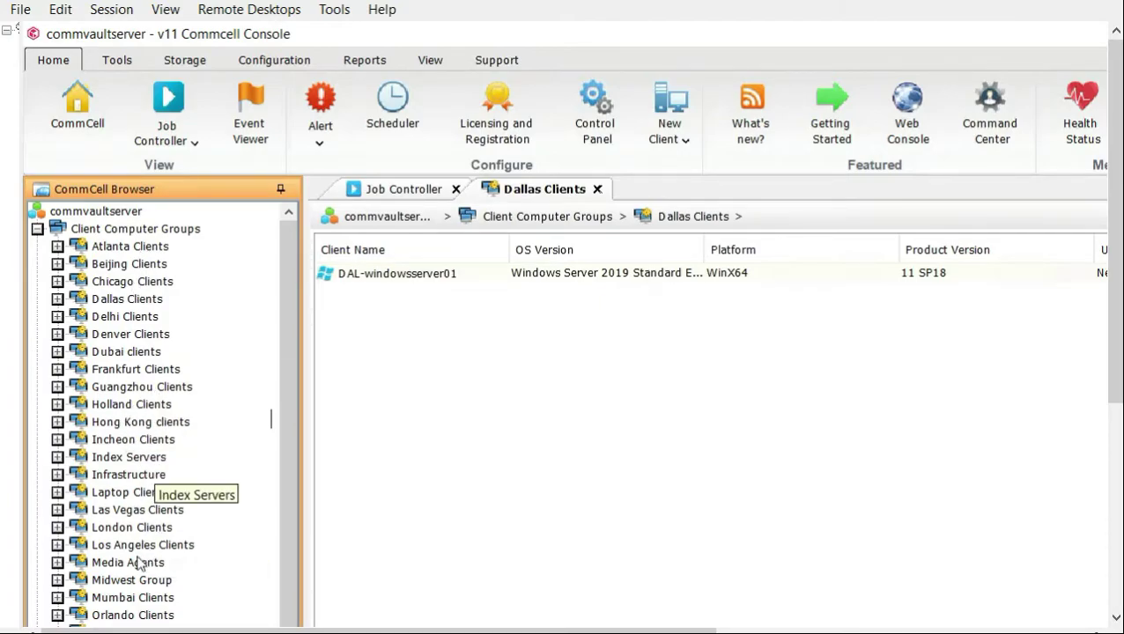
Step: Start a new client computer group and name it Asia
left_click(170, 236)
right_click(174, 239)
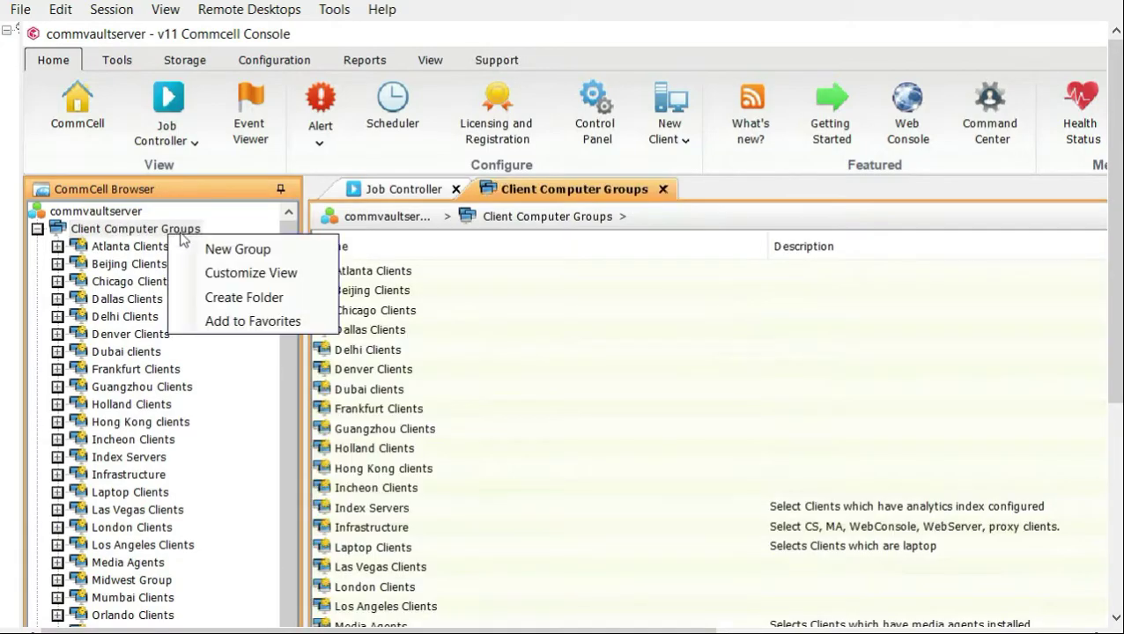
left_click(230, 253)
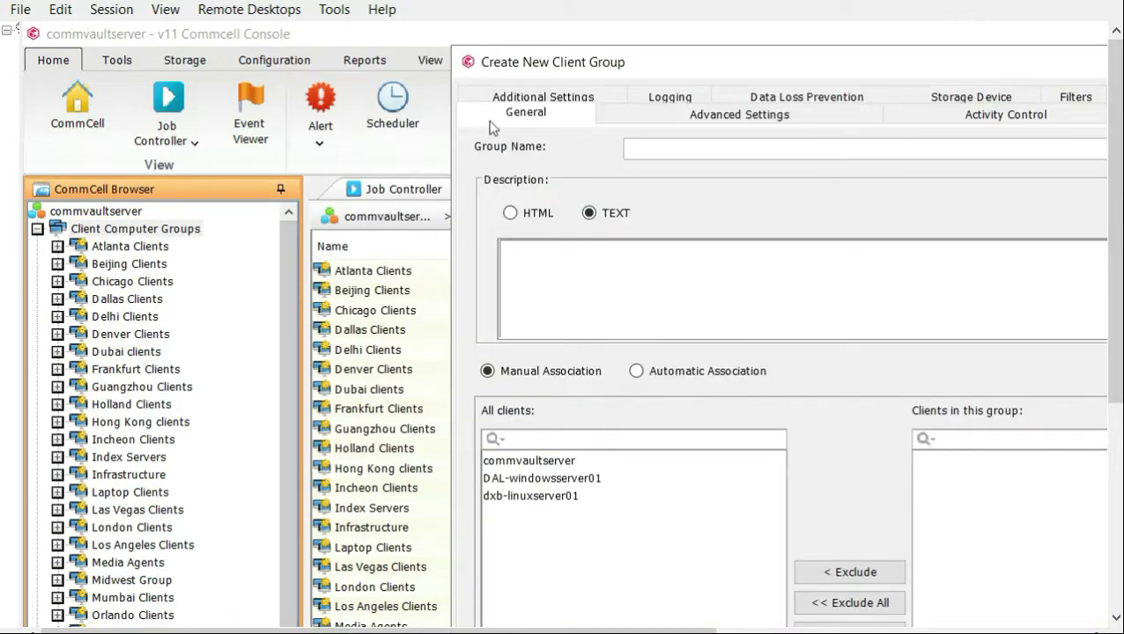
left_click_drag(508, 67, 350, 64)
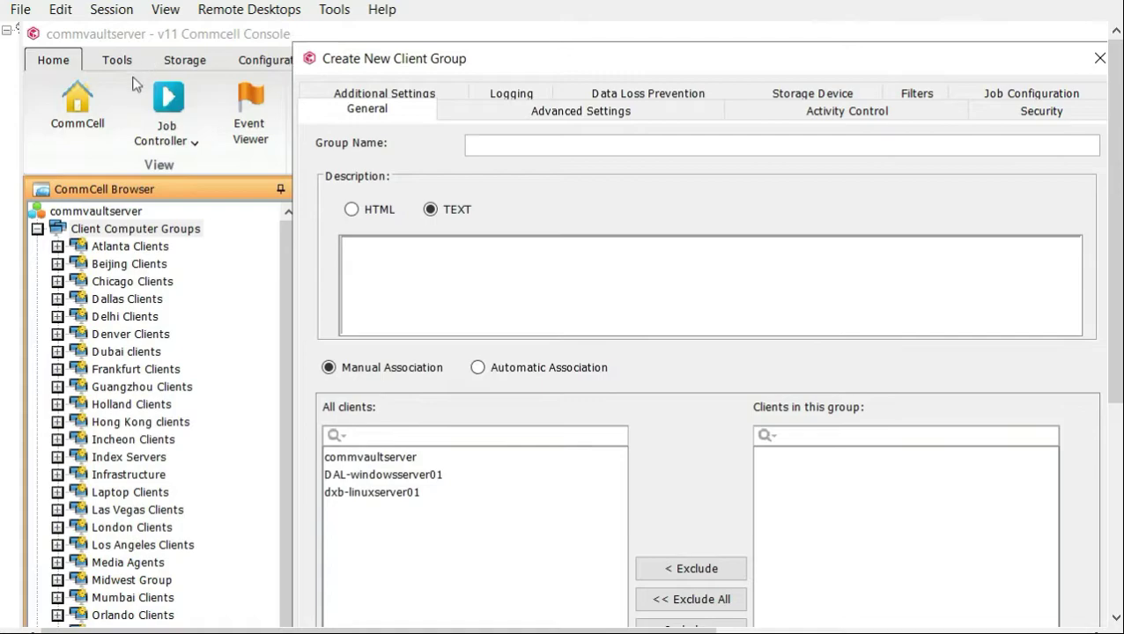
left_click_drag(380, 141, 375, 139)
left_click(433, 132)
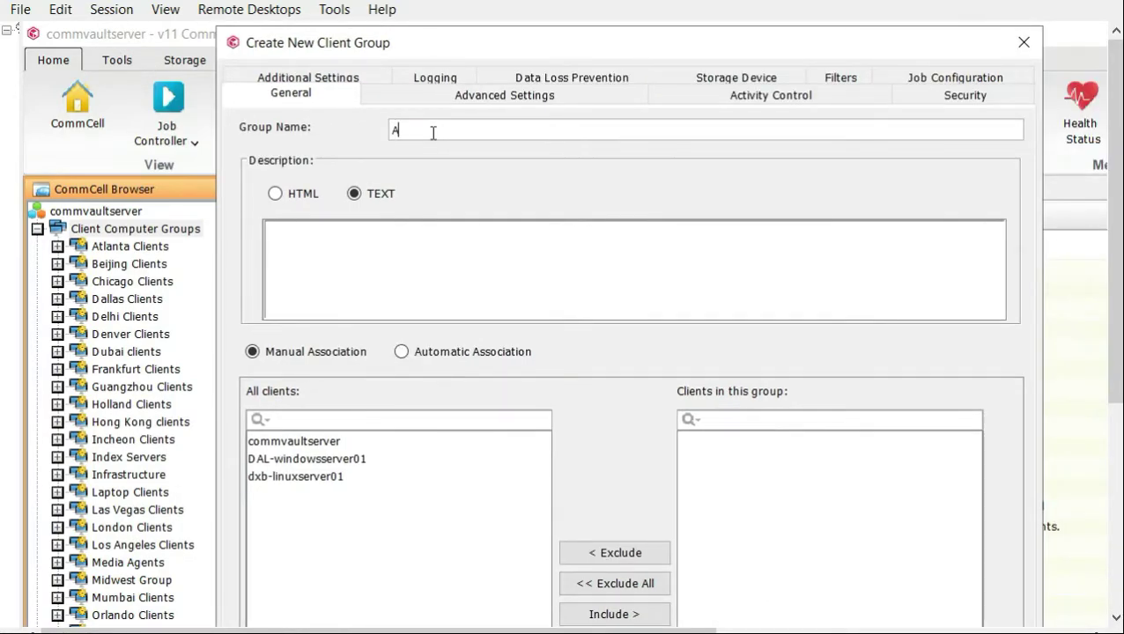
Step: Set the Asia group to automatic association and arrange the dialog so its rule settings are readable
left_click(402, 353)
left_click_drag(219, 31, 117, 90)
left_click_drag(452, 106, 467, 62)
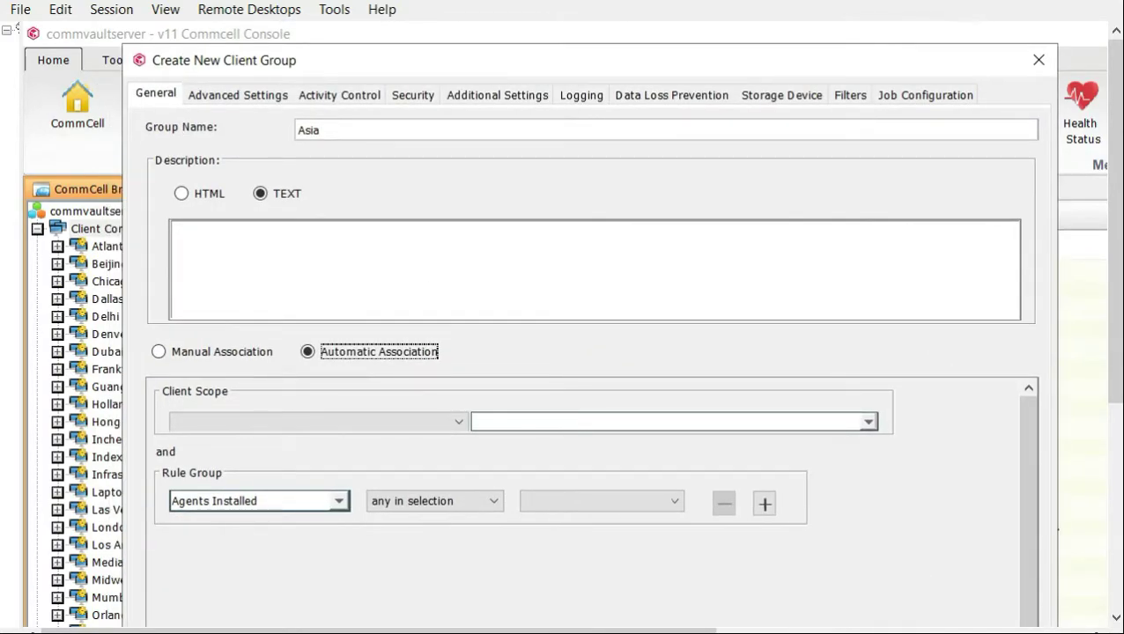
left_click_drag(265, 60, 356, 60)
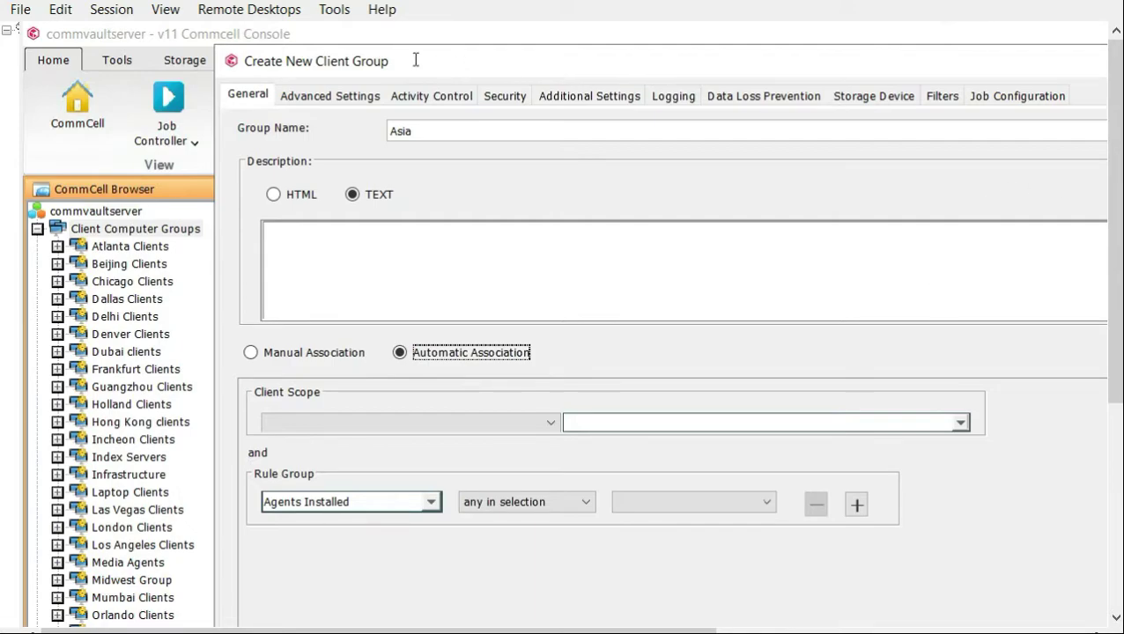
left_click_drag(431, 59, 407, 38)
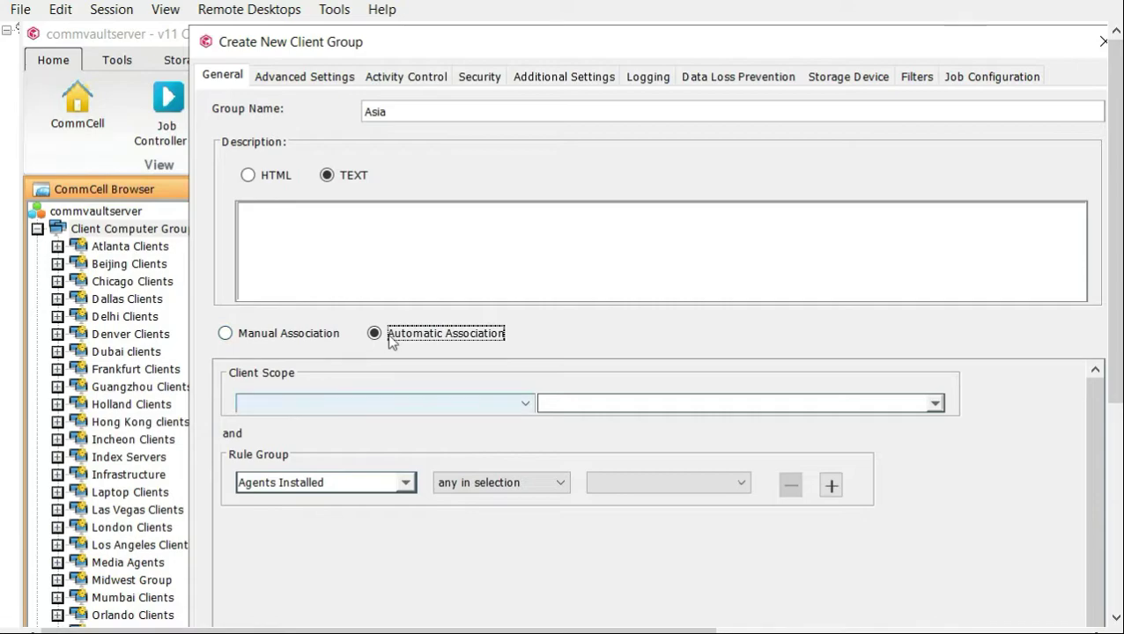
Step: Try Clients of User Group as the client scope and view the selectable user groups
left_click(522, 406)
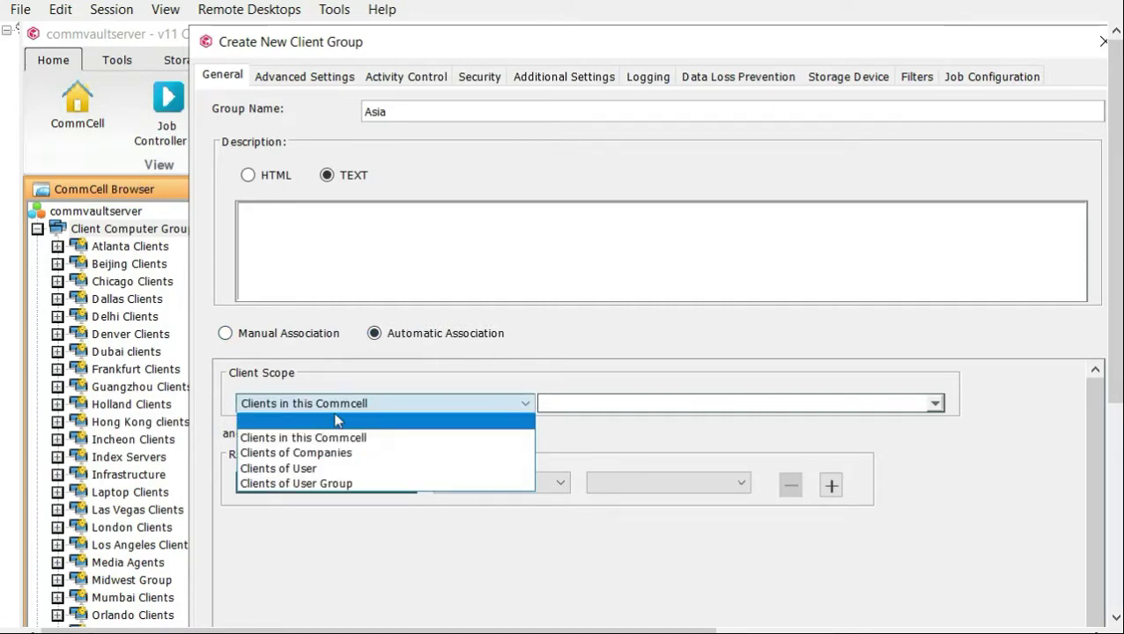
left_click(333, 484)
left_click(617, 403)
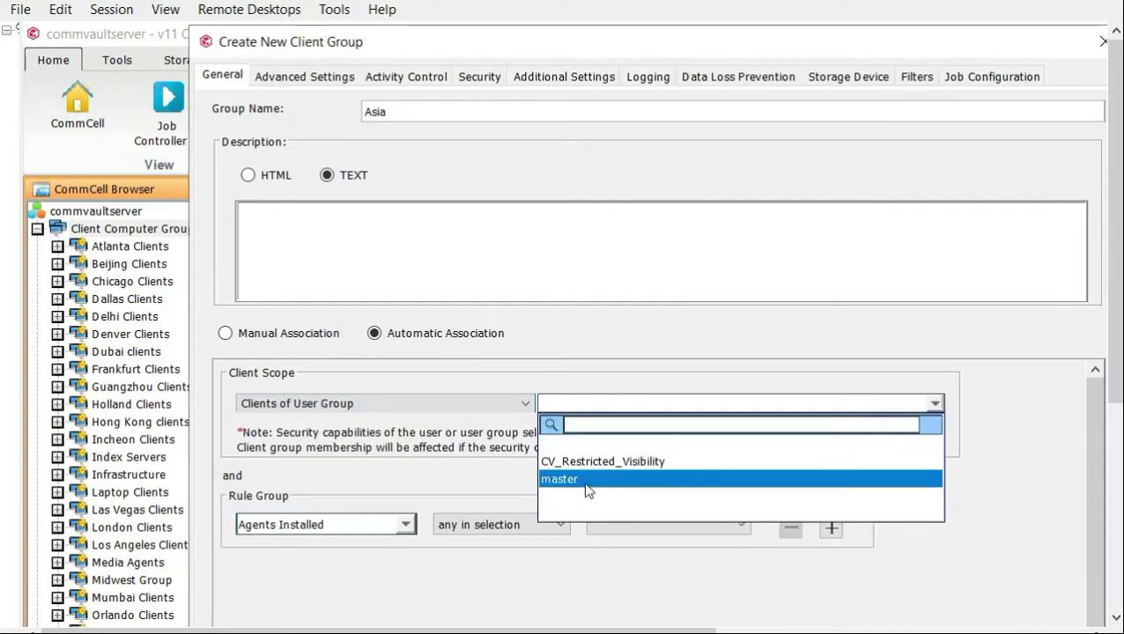
Step: Set the Asia group's client scope to Clients in this Commcell
left_click(526, 406)
left_click(373, 411)
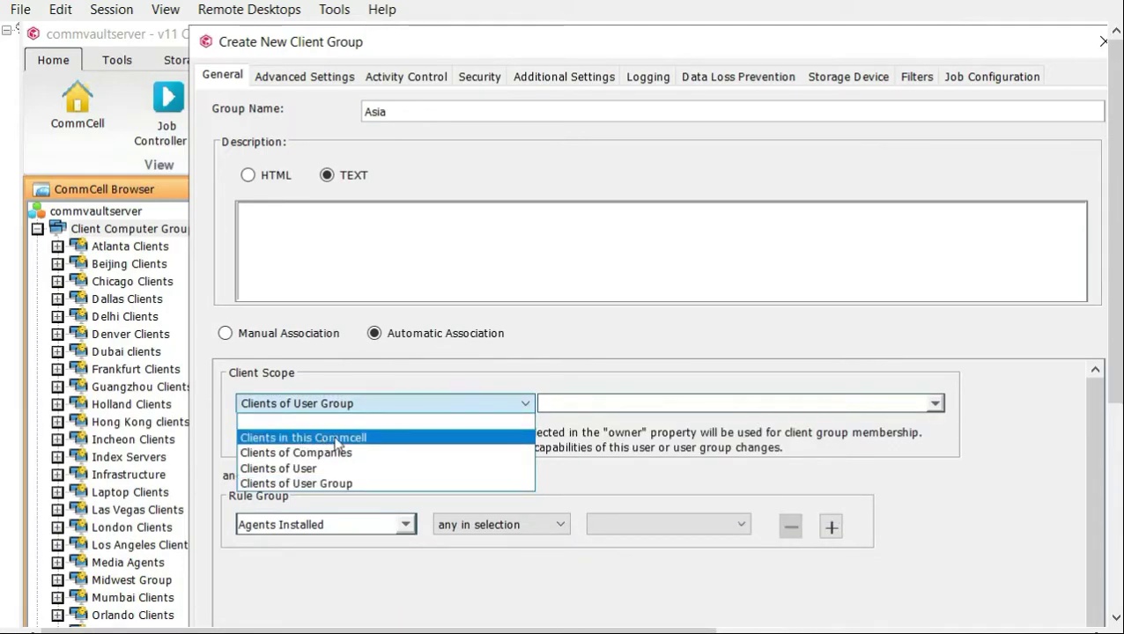
left_click(335, 440)
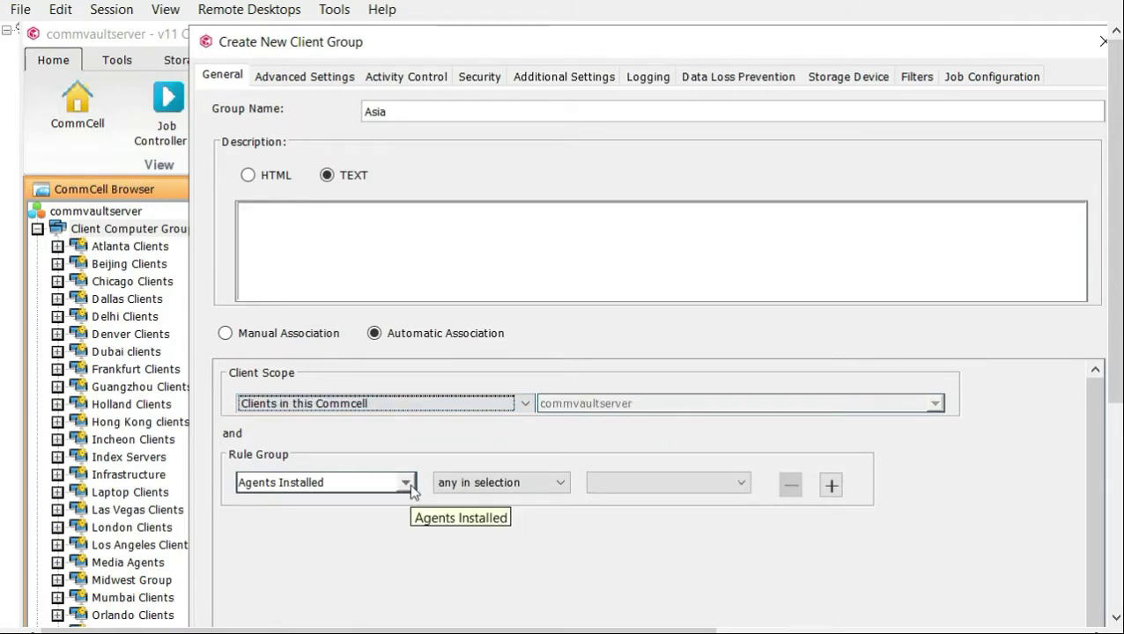
Step: Search the first rule's criteria for "client"
left_click(406, 483)
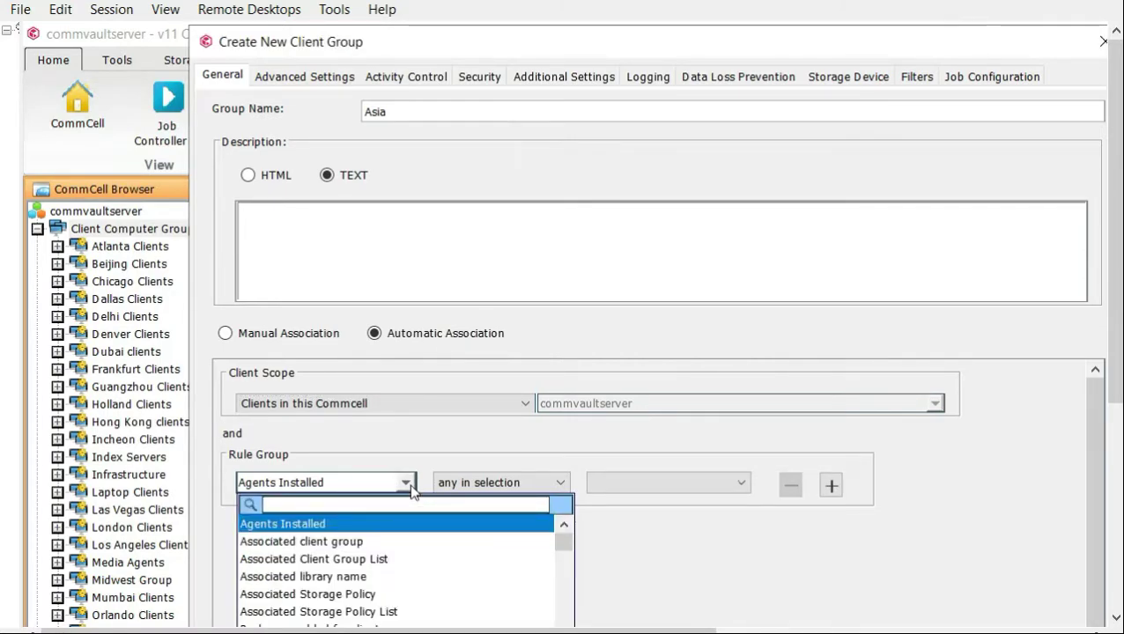
type("client")
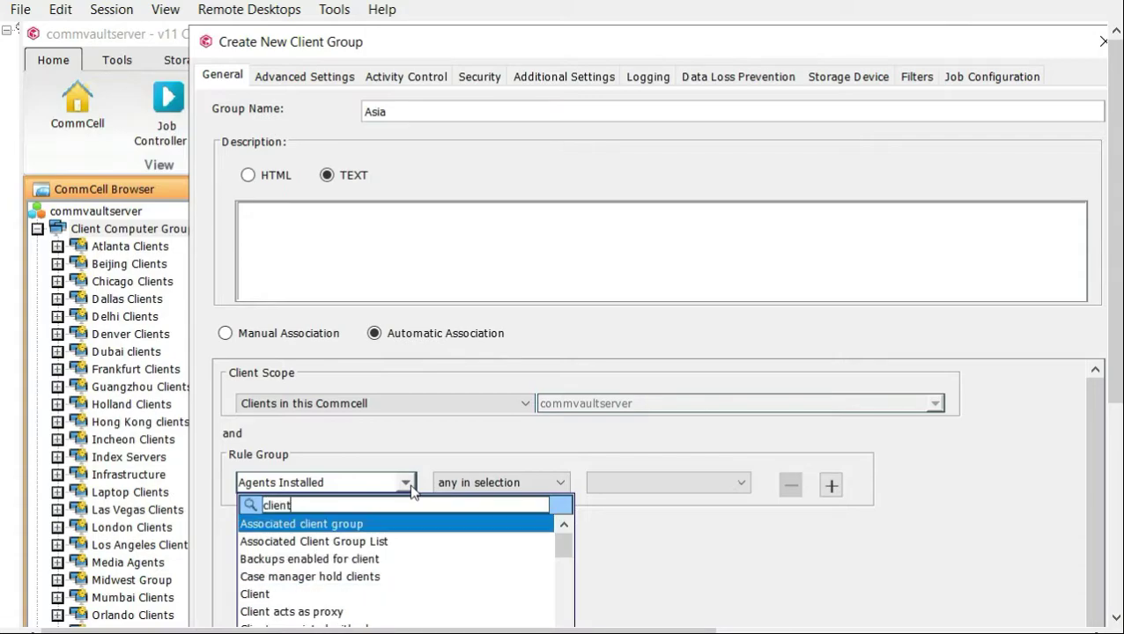
scroll(445, 605, "down", 1)
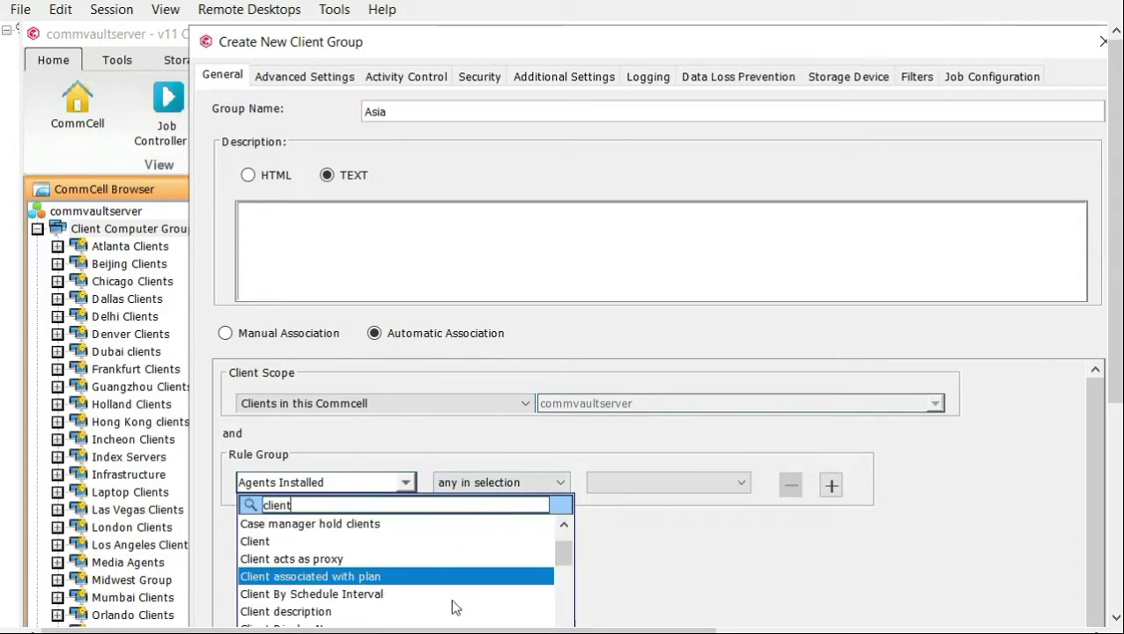
left_click(432, 601)
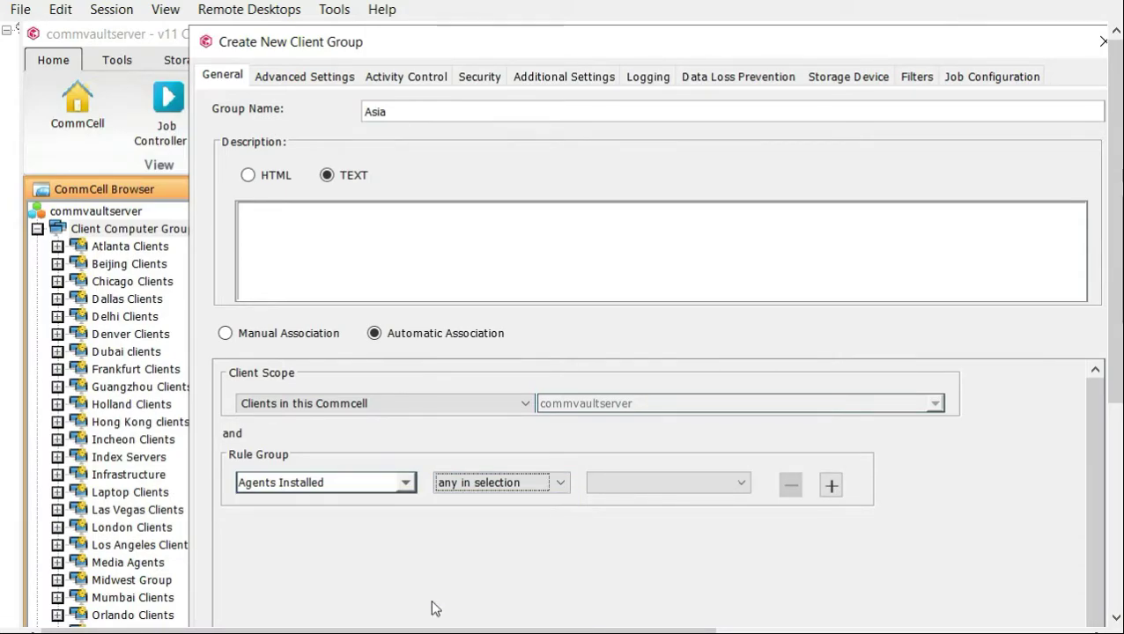
Step: Look through the first rule's available criteria, from the client entries to the company and days-based entries
left_click(406, 482)
scroll(394, 573, "down", 1)
scroll(353, 590, "down", 1)
scroll(347, 602, "down", 4)
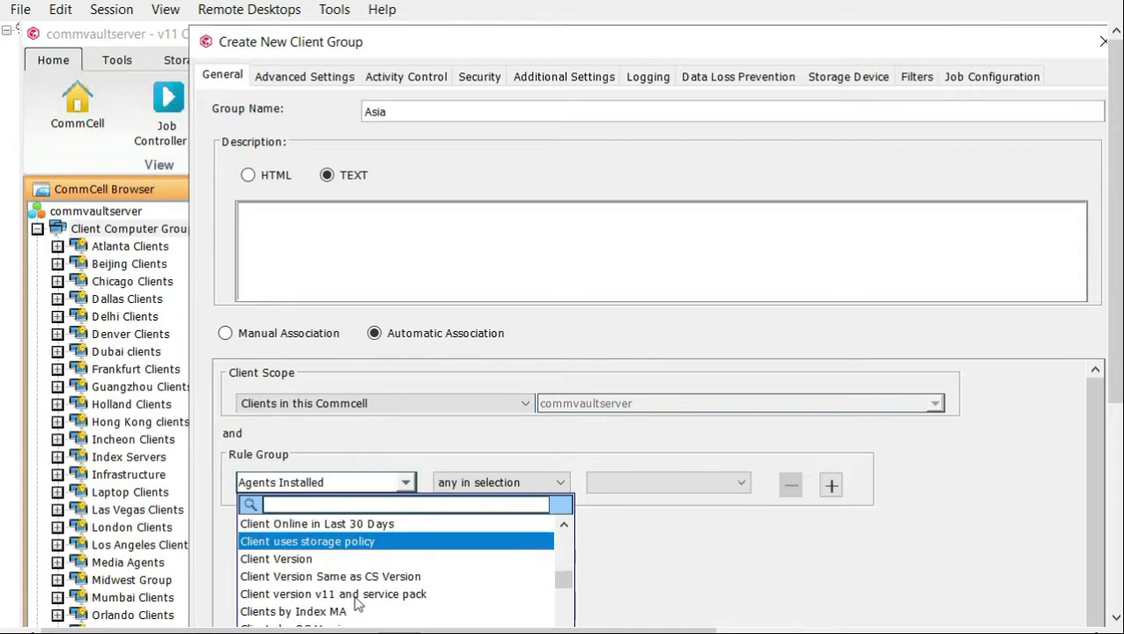
scroll(355, 599, "down", 2)
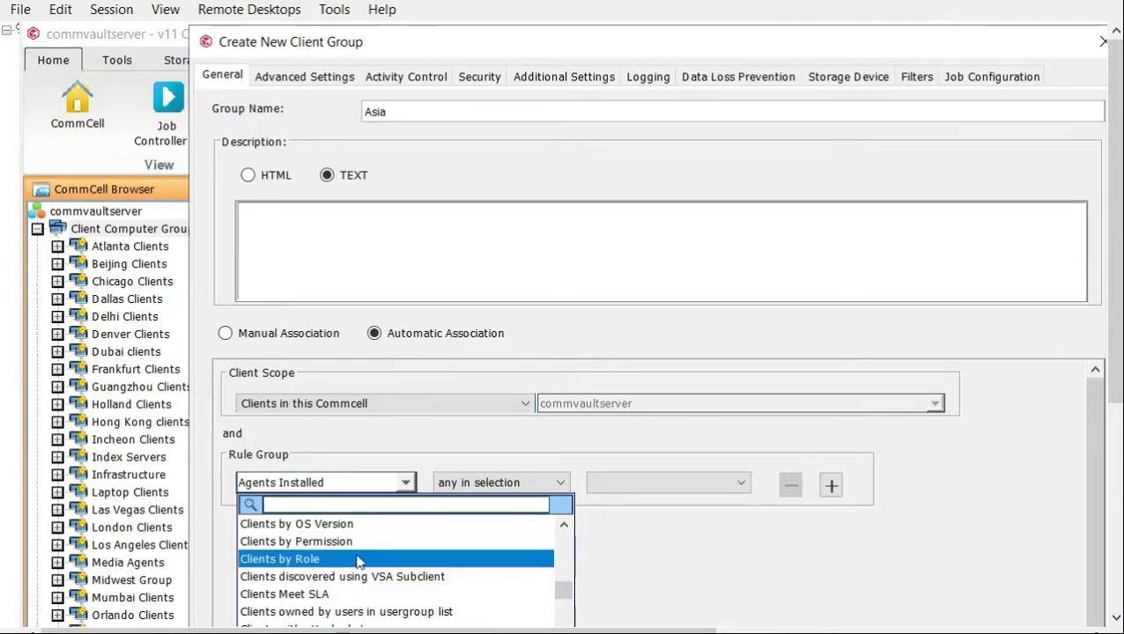
scroll(357, 568, "down", 3)
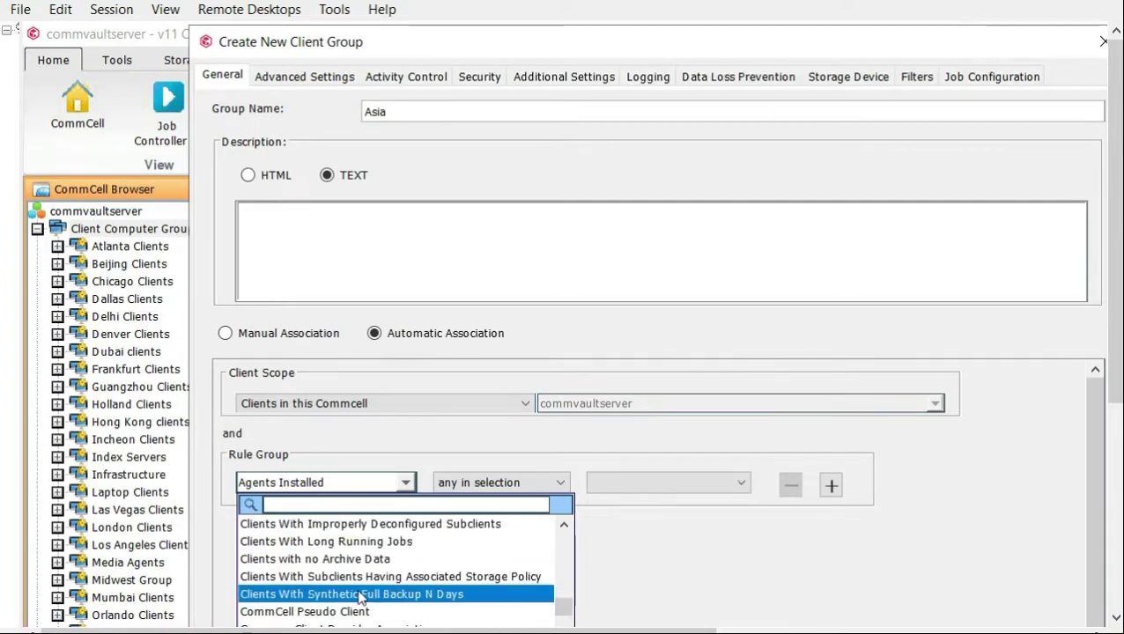
scroll(357, 594, "down", 2)
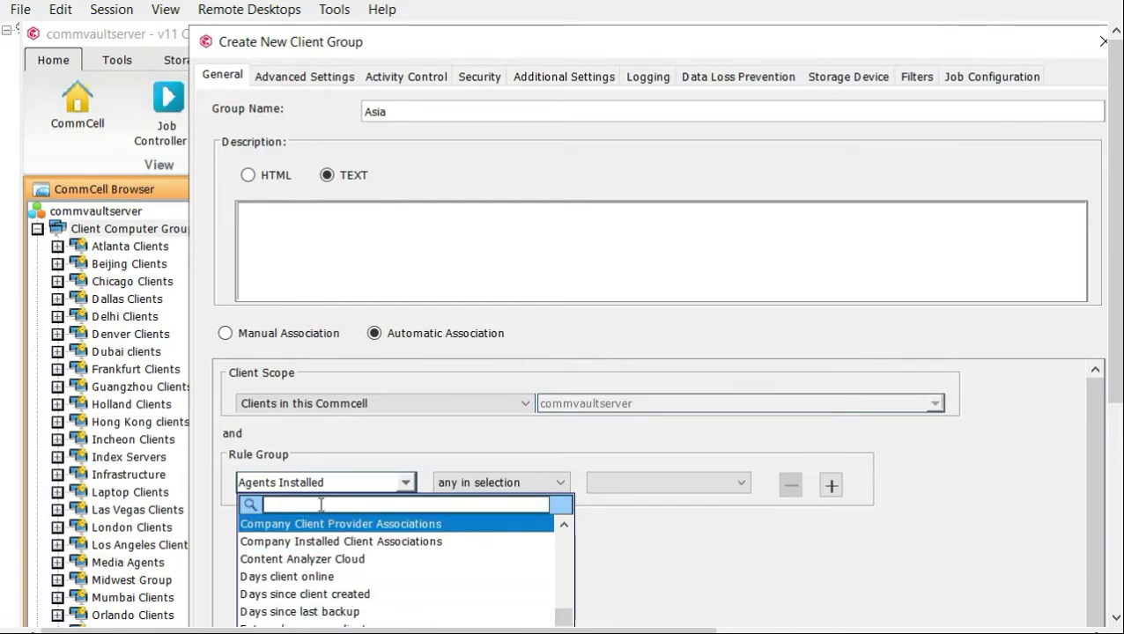
Step: Search the first rule's criteria for "client grou" and choose Associated client group
type("cleint h")
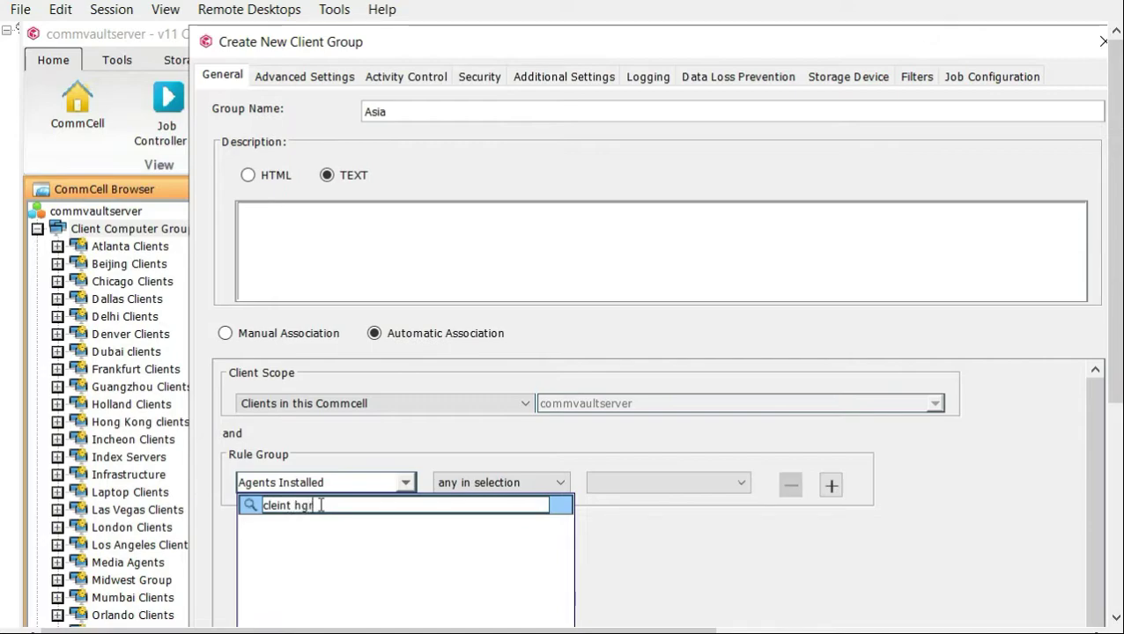
type("gr")
key("BackSpace")
key("BackSpace")
key("BackSpace")
key("BackSpace")
key("BackSpace")
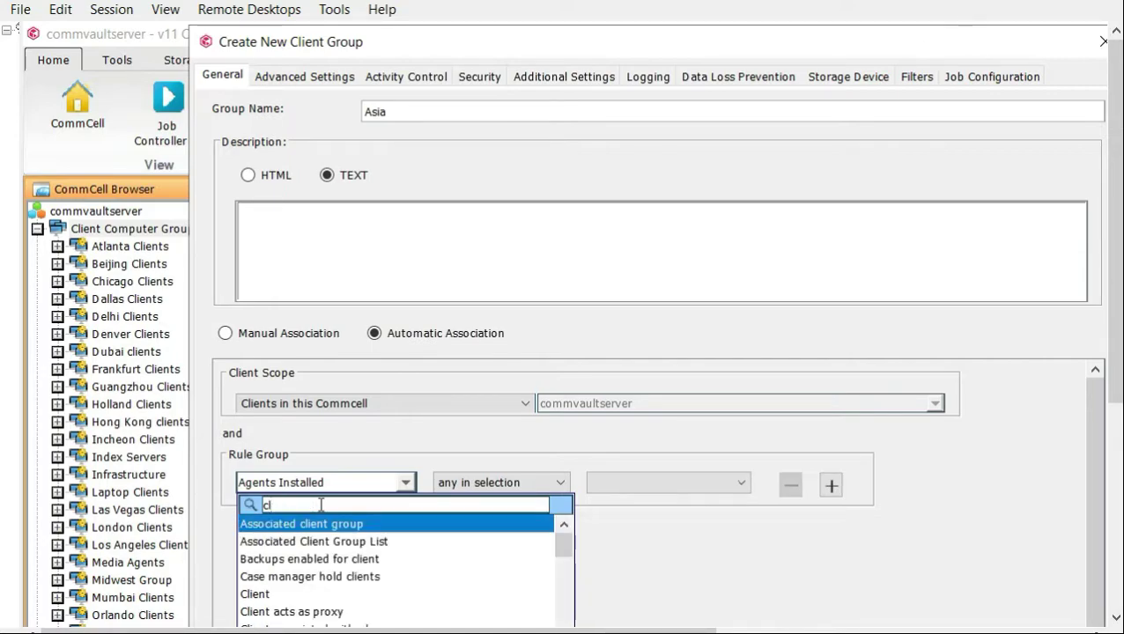
type("ie")
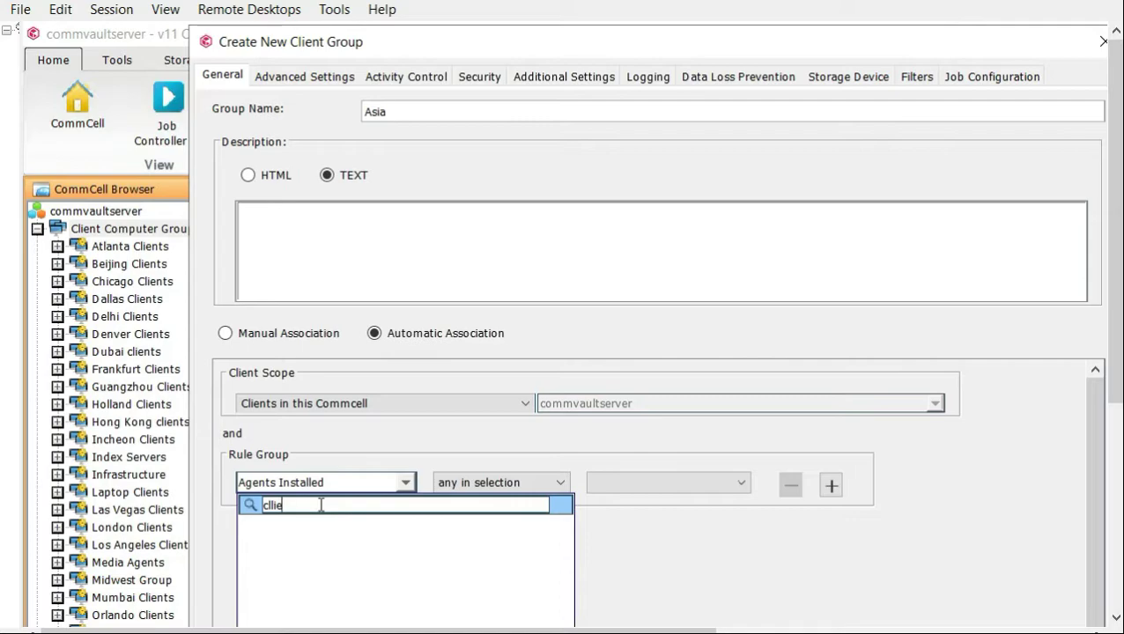
key("BackSpace")
key("BackSpace")
key("BackSpace")
key("BackSpace")
type("lient")
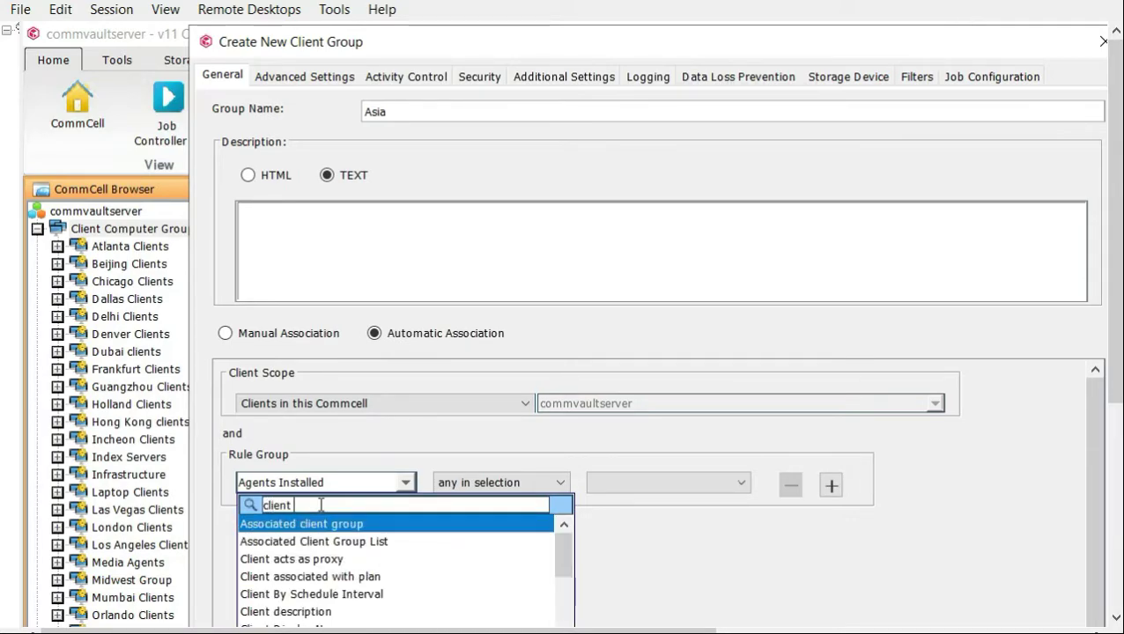
type(" grou")
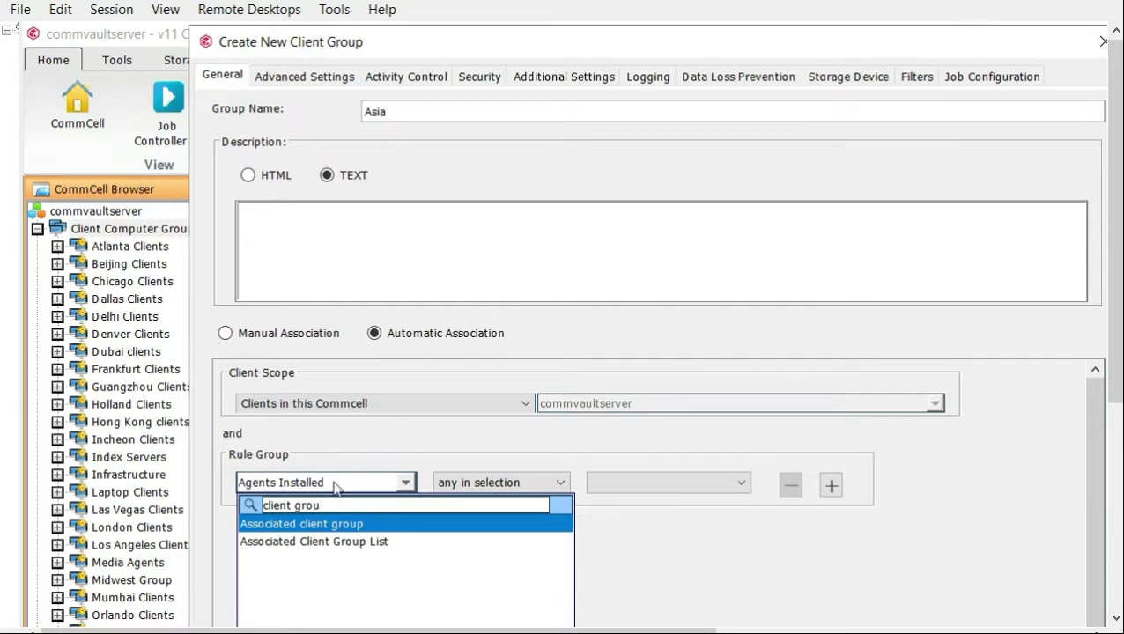
left_click(347, 525)
Step: Set the first rule to equal to Beijing Clients and add a second rule below it
left_click(563, 487)
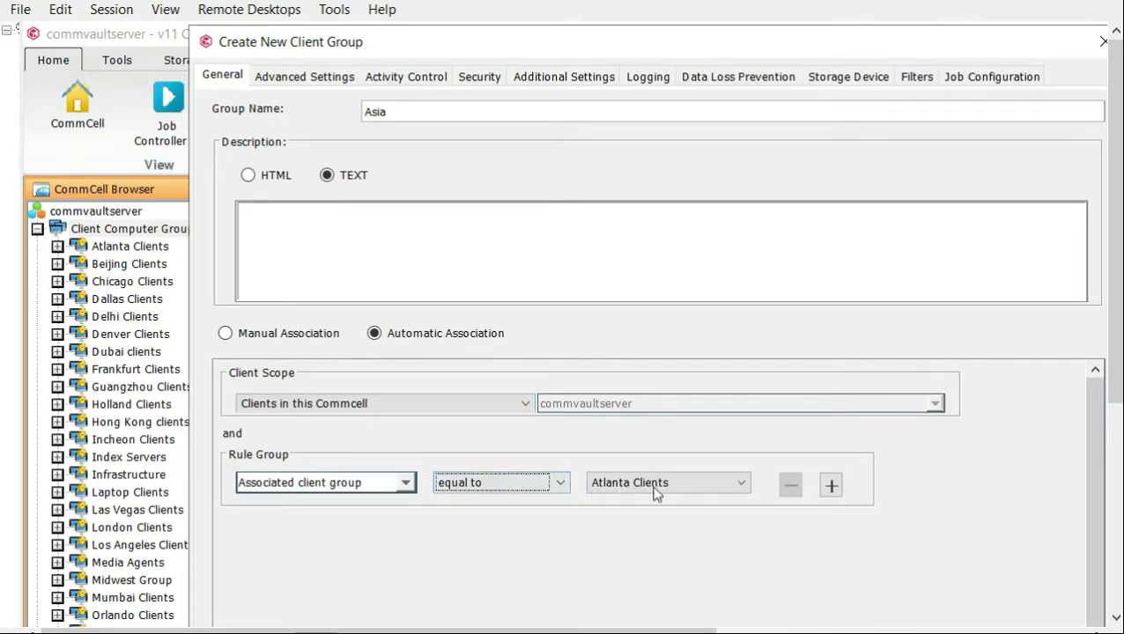
left_click(741, 484)
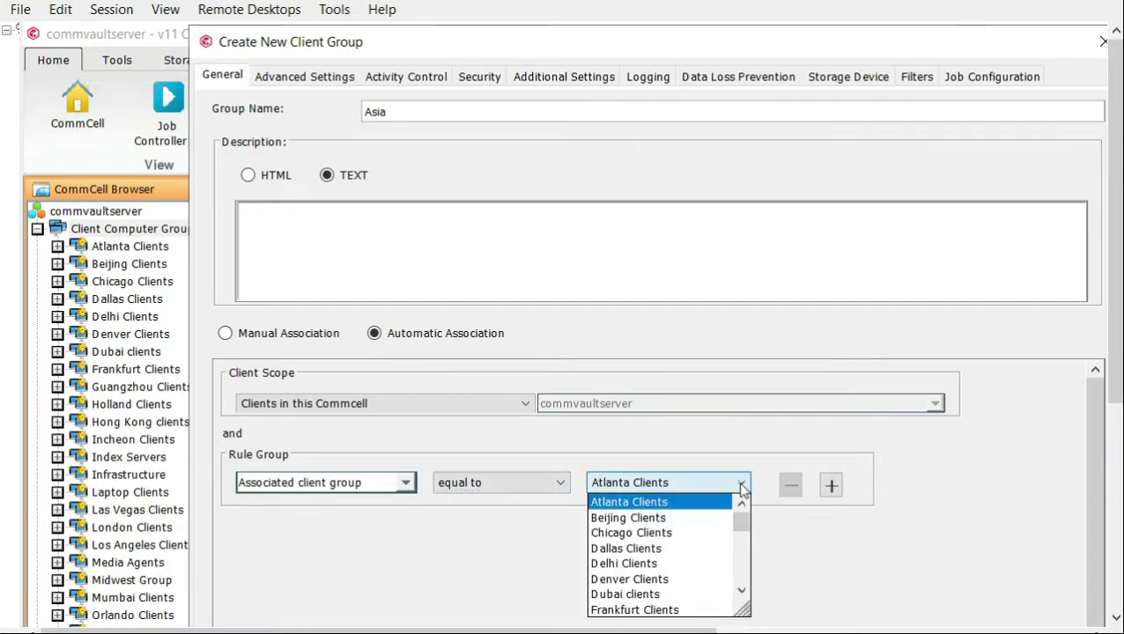
left_click(700, 519)
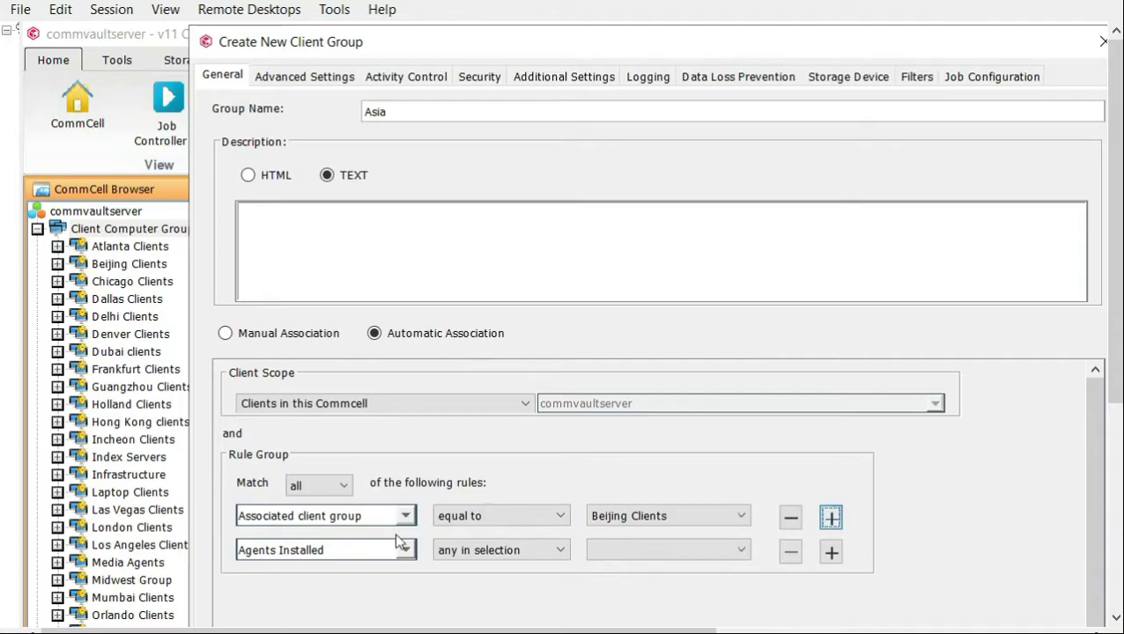
Step: Set the second rule's criterion to Associated client group, filtering the criteria by "as"
left_click(404, 551)
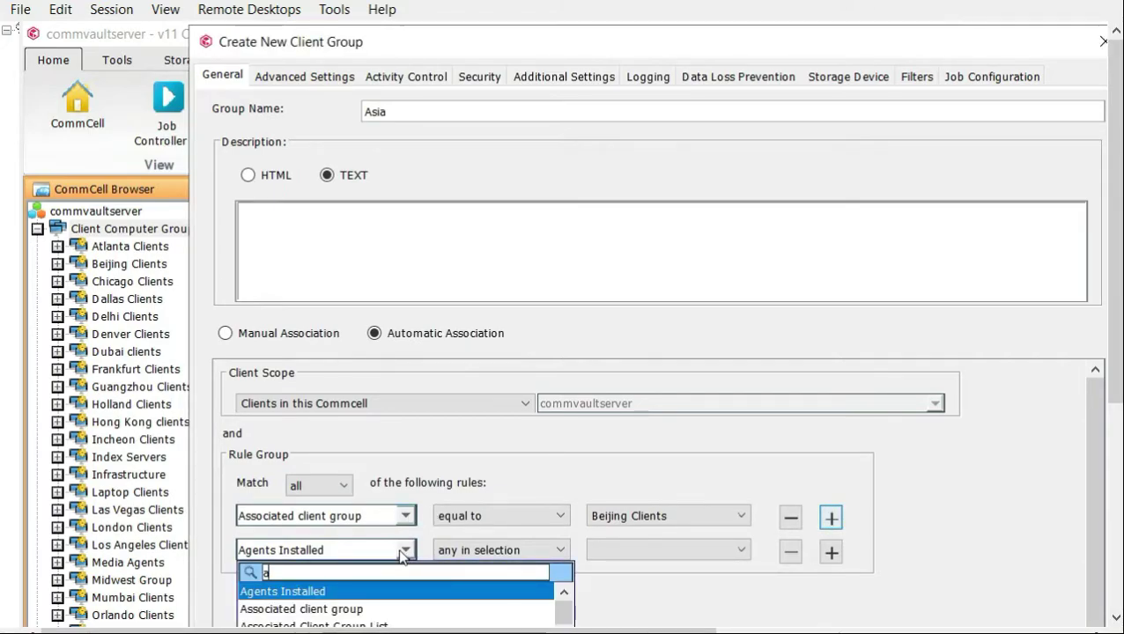
type("assco")
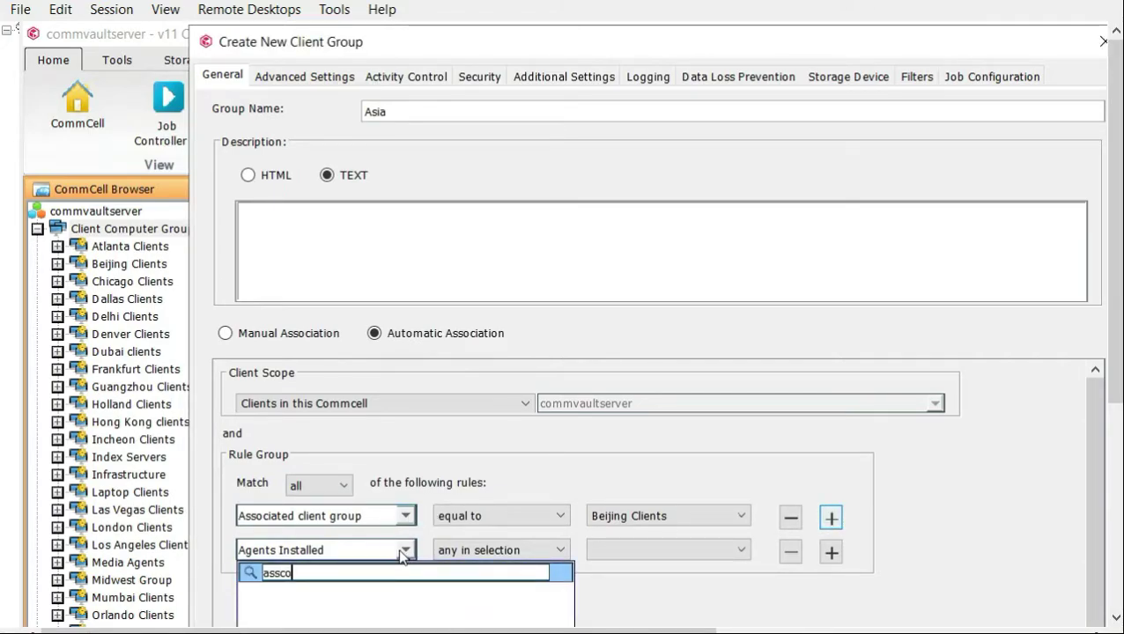
key("BackSpace")
key("BackSpace")
key("BackSpace")
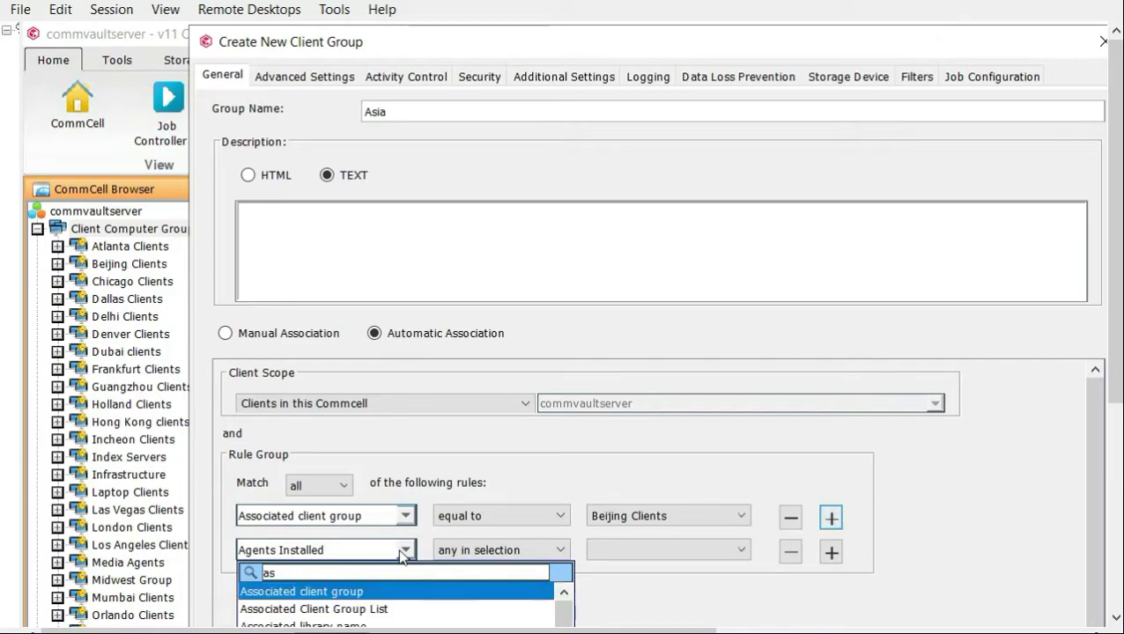
left_click(346, 597)
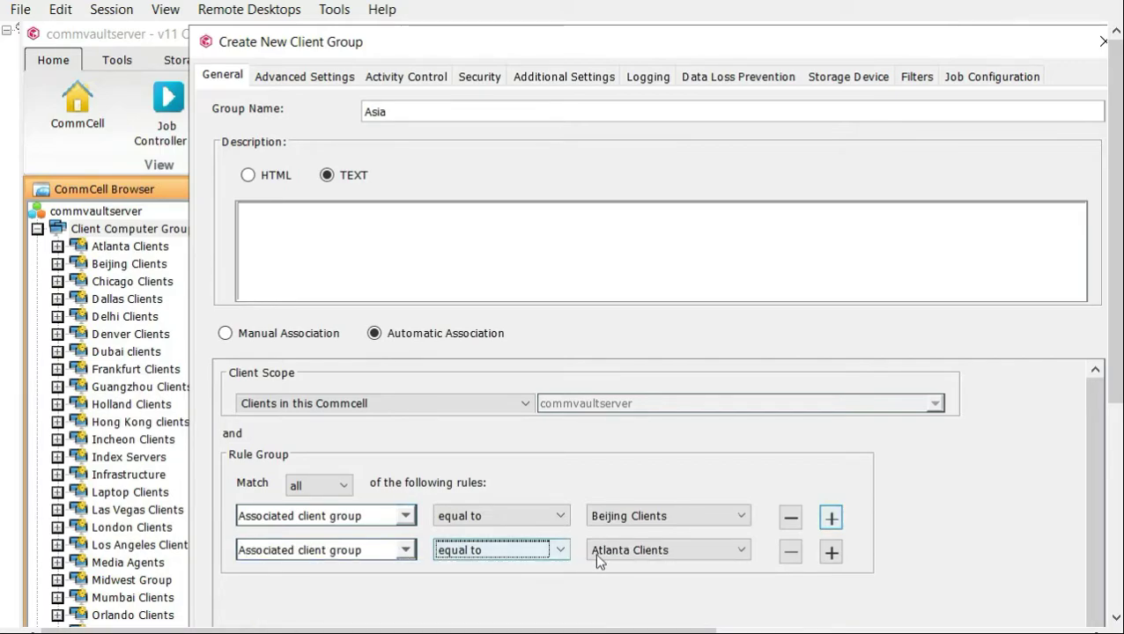
Step: Set the second rule's client group value to Guangzhou Clients
left_click(744, 553)
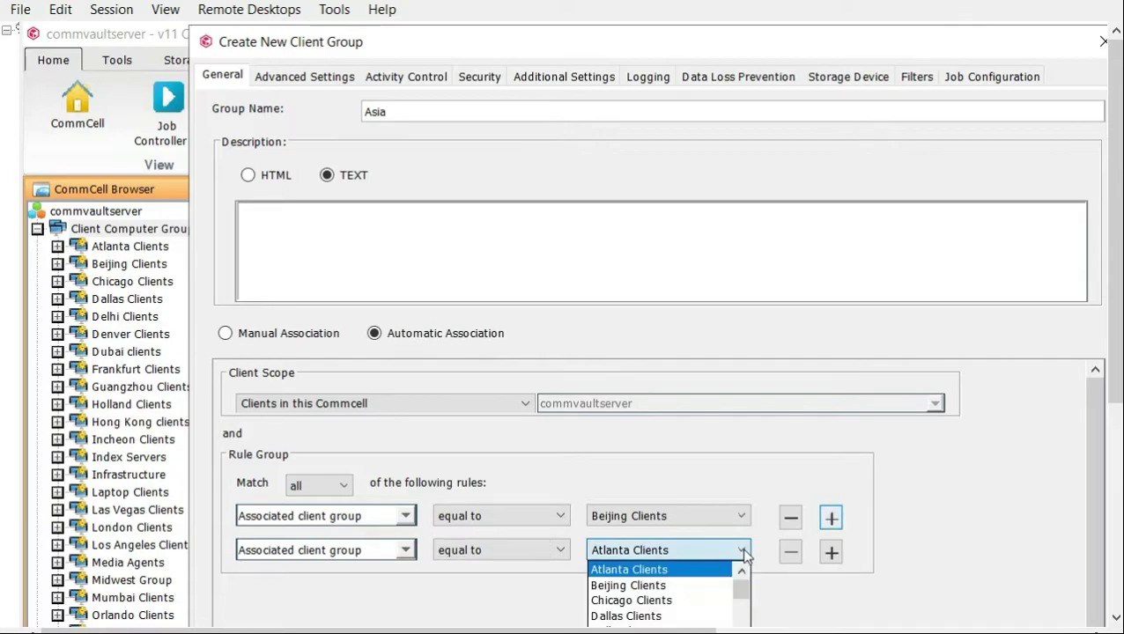
scroll(662, 616, "down", 1)
scroll(663, 615, "down", 1)
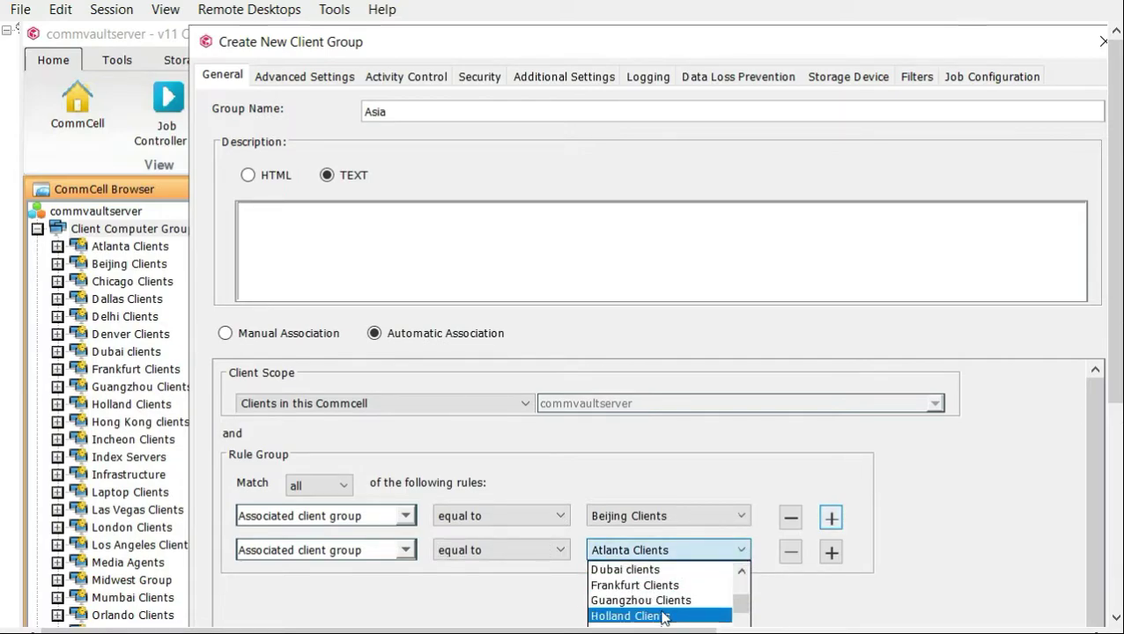
left_click(662, 600)
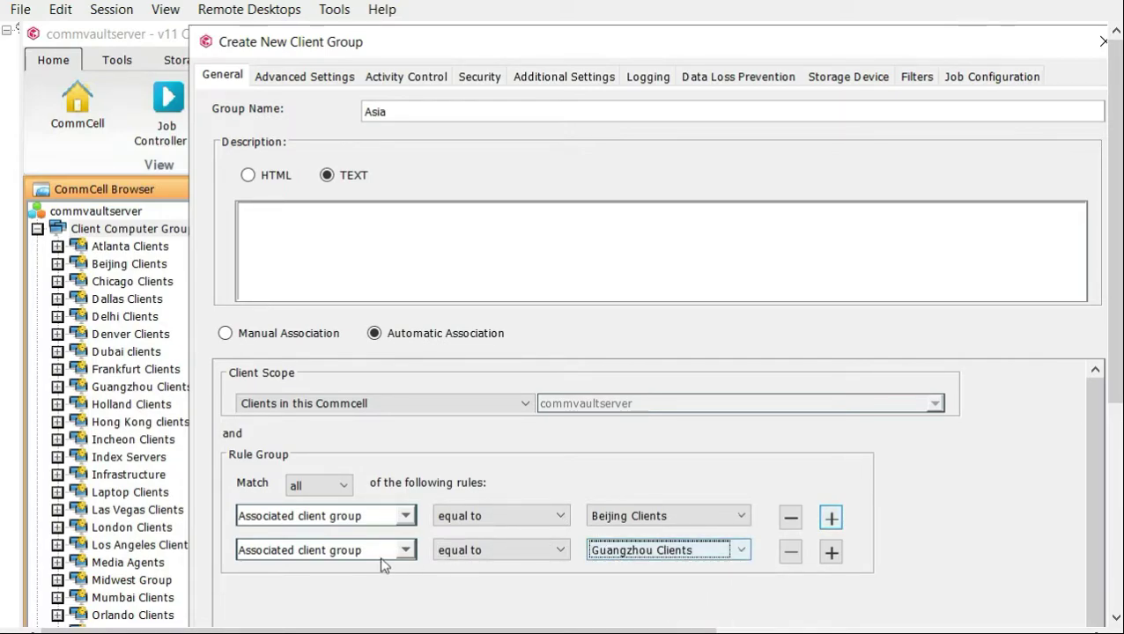
Step: Add a third rule and set its criterion to Associated client group by searching for "associate"
left_click(832, 553)
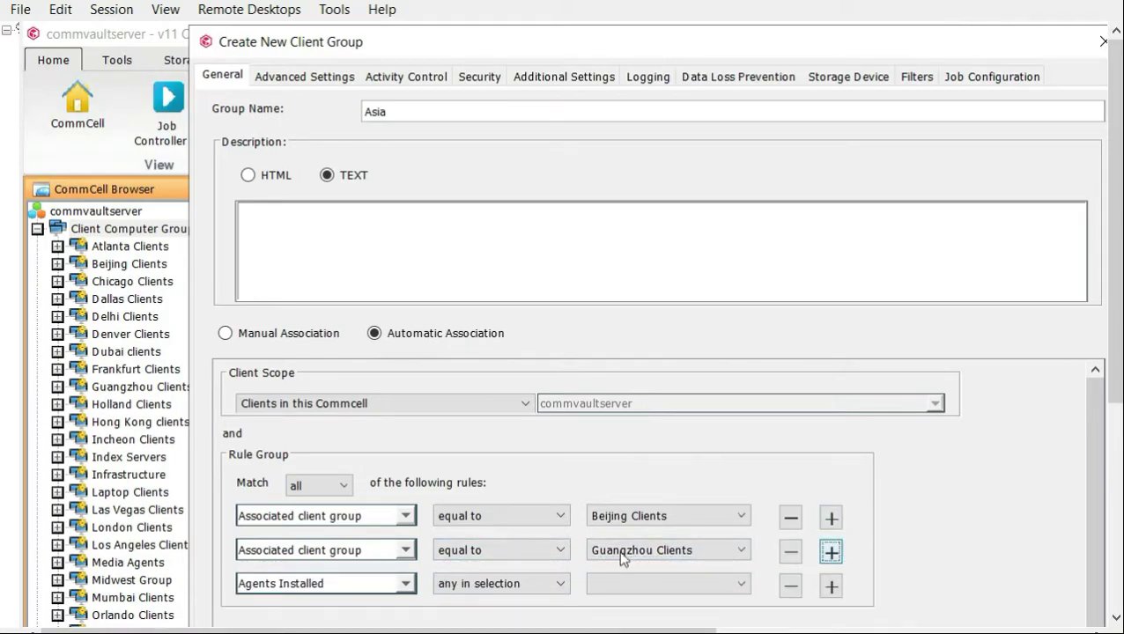
left_click(386, 589)
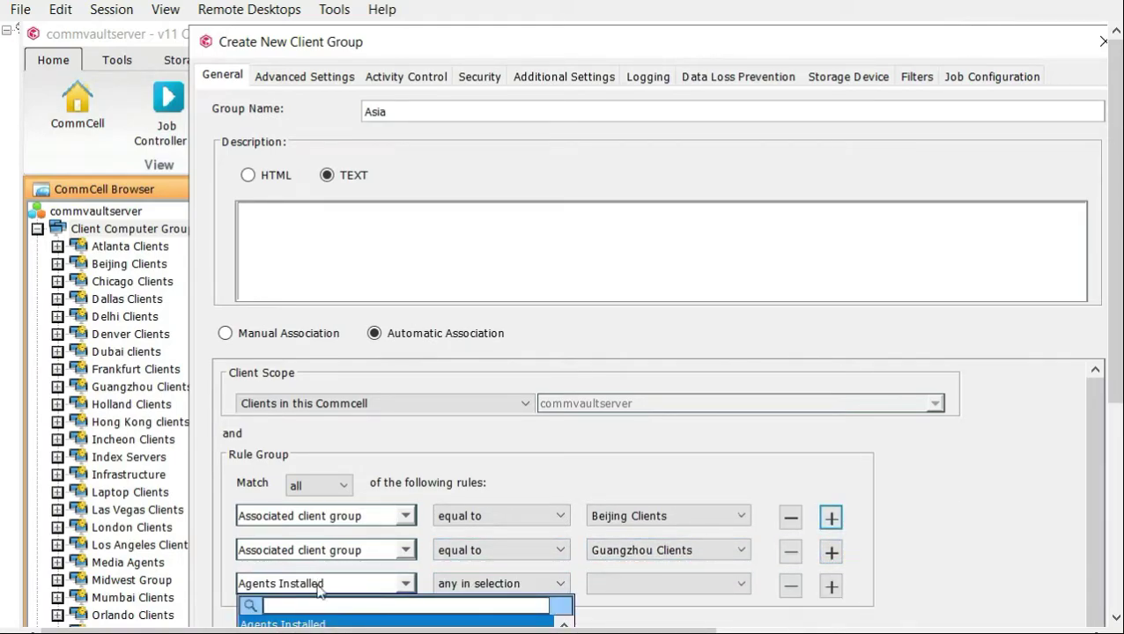
type("associate")
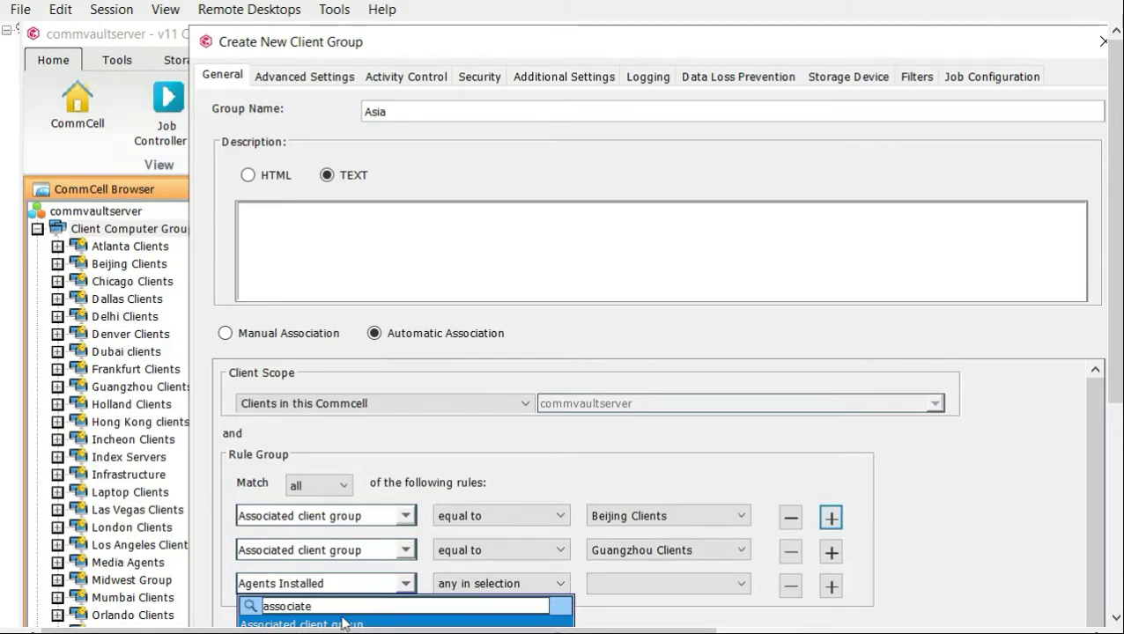
left_click(351, 625)
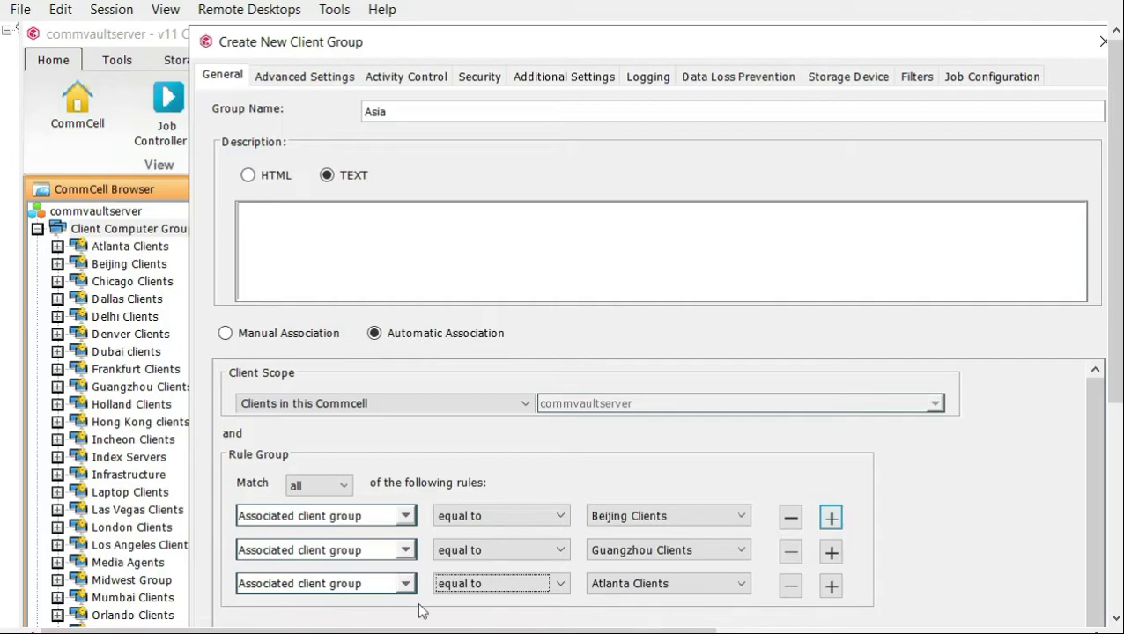
Step: Set the third rule's client group value to Shanghai Clients
left_click(742, 586)
scroll(736, 617, "down", 4)
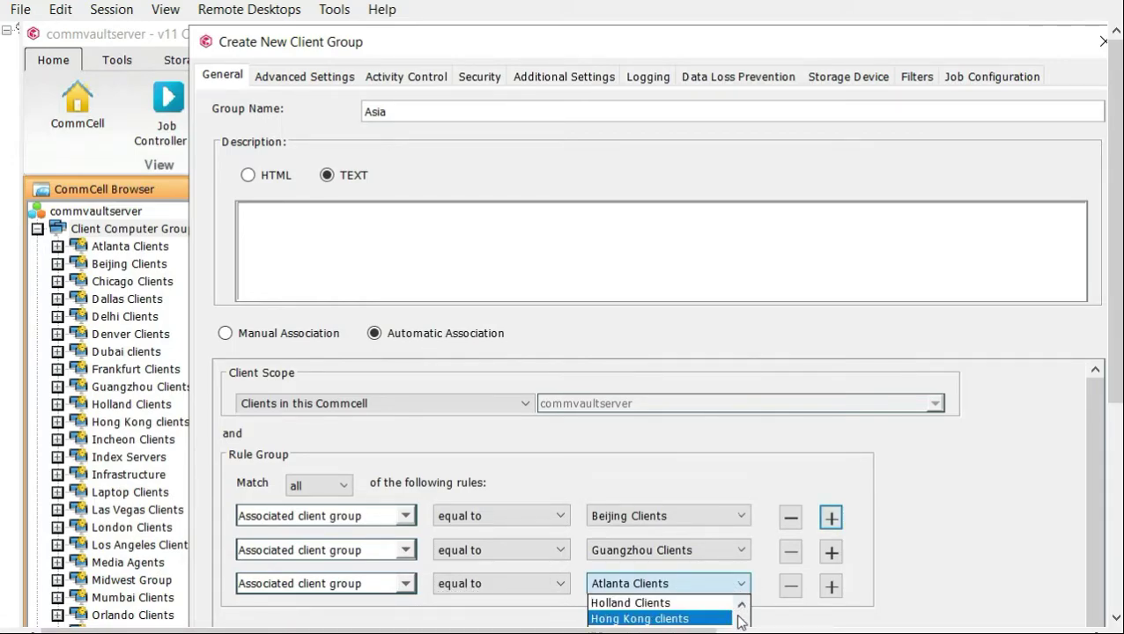
scroll(712, 617, "up", 1)
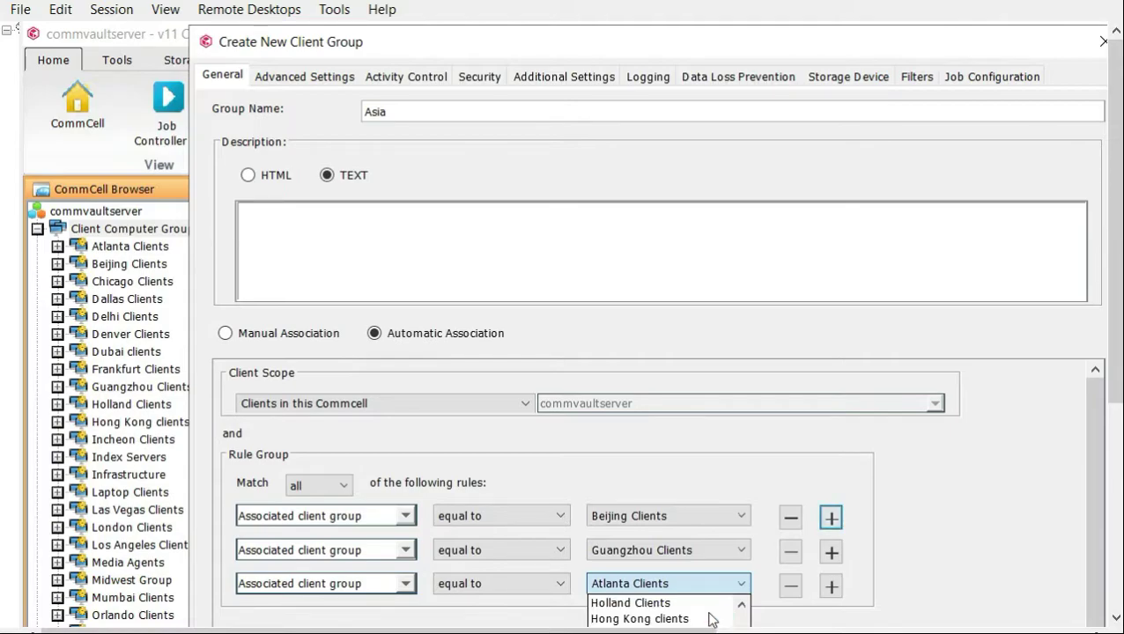
scroll(709, 617, "down", 1)
scroll(706, 621, "down", 1)
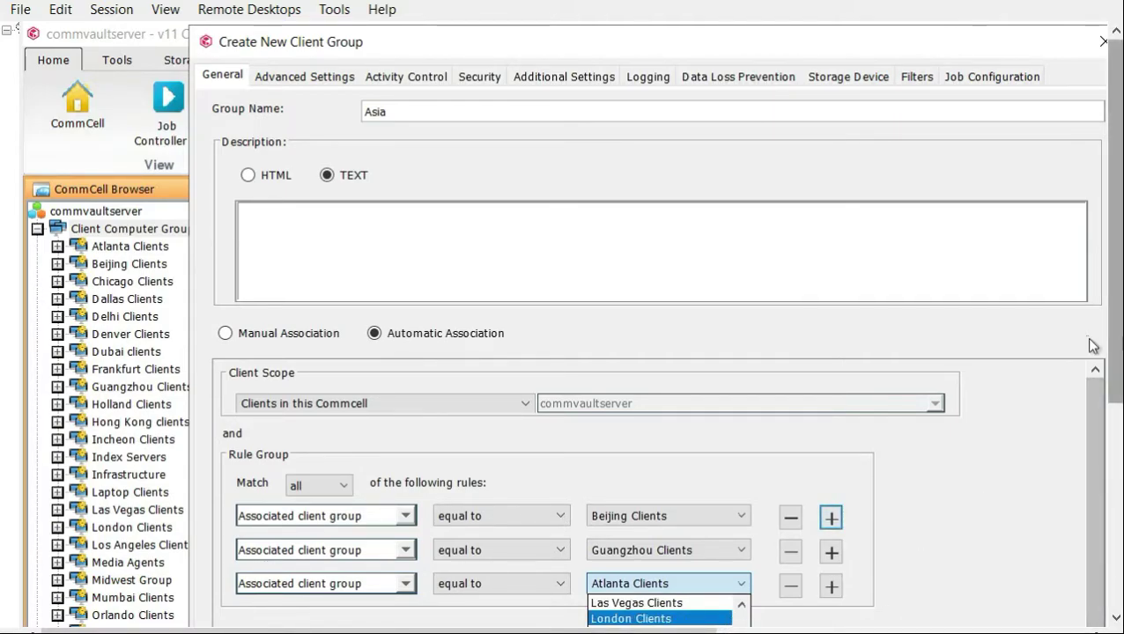
left_click_drag(1115, 353, 1117, 446)
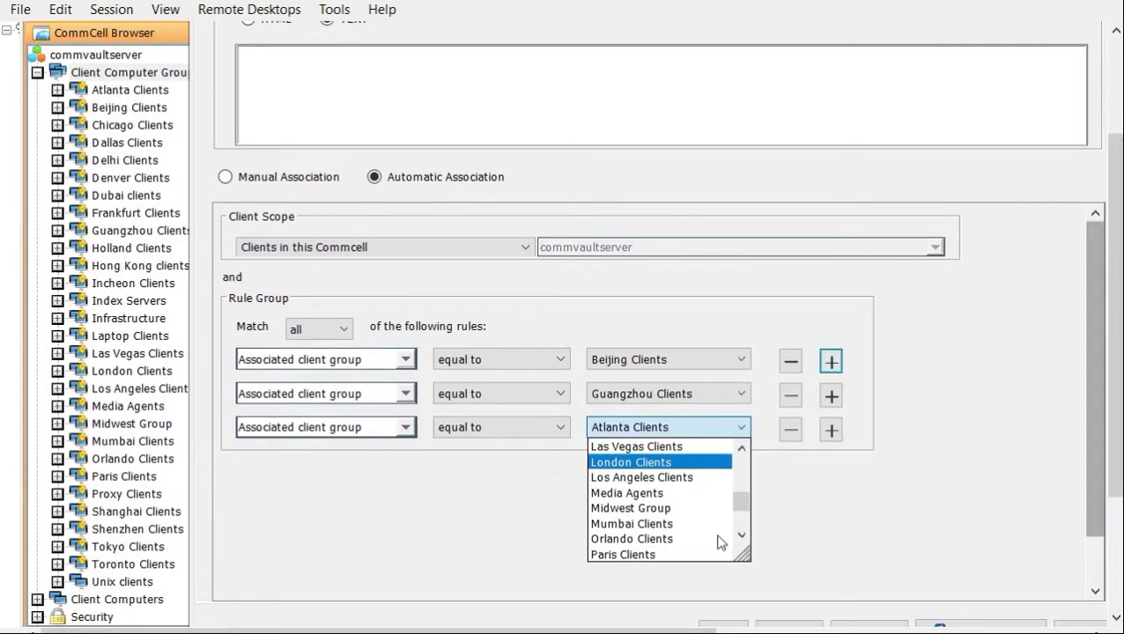
left_click(742, 535)
left_click(745, 539)
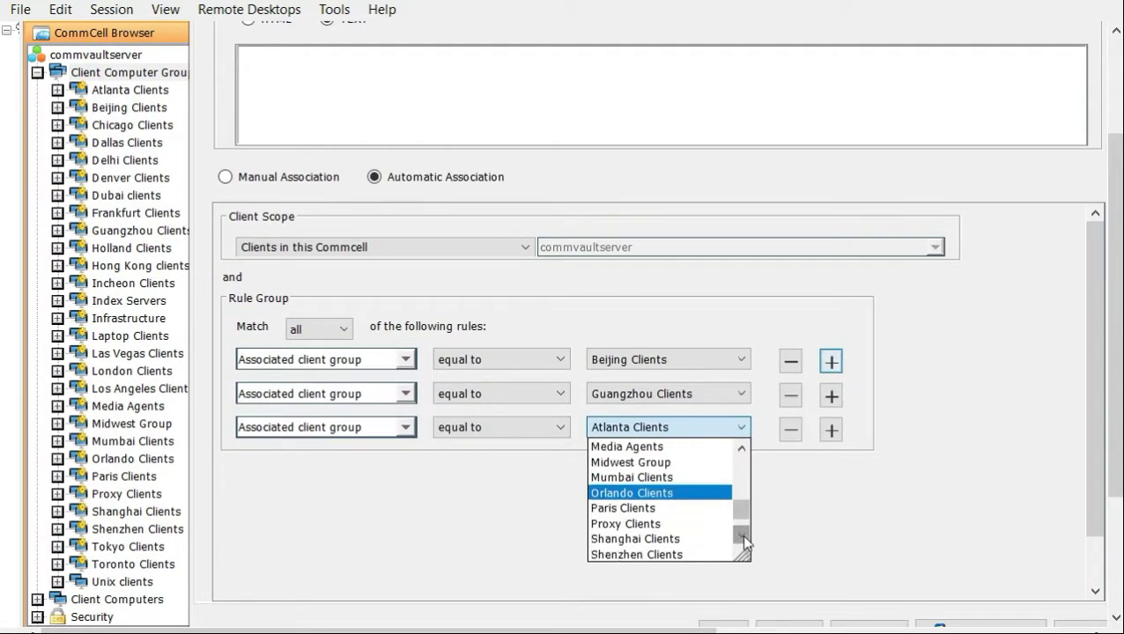
left_click(683, 541)
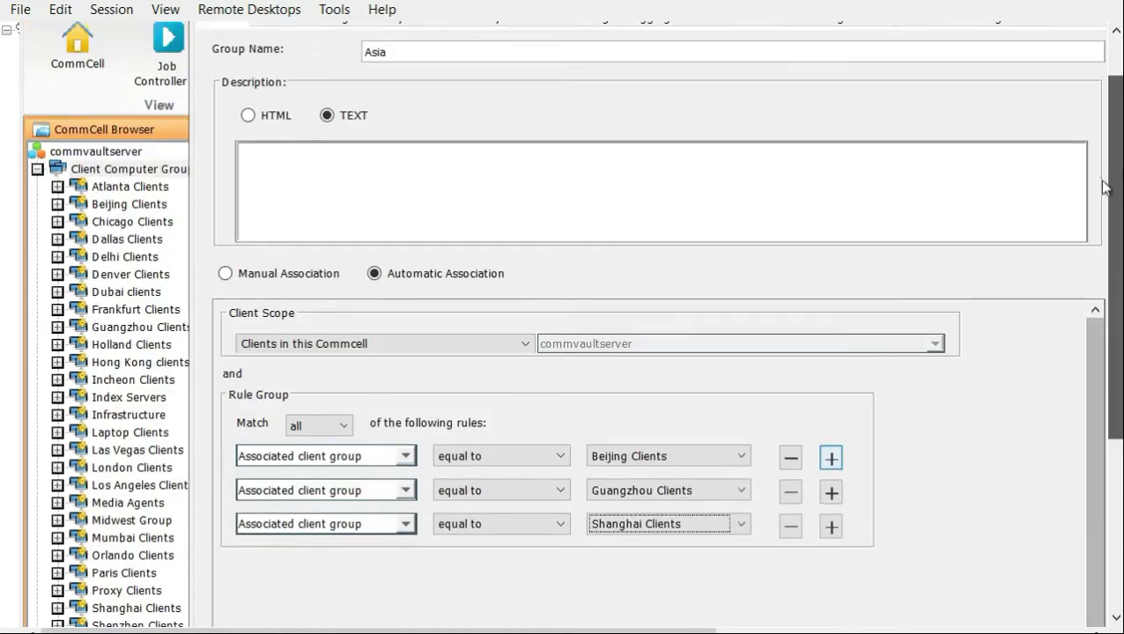
Step: Rename the new client group as East Asia and save it with its three rules
scroll(1105, 182, "up", 3)
scroll(427, 79, "up", 2)
double_click(403, 113)
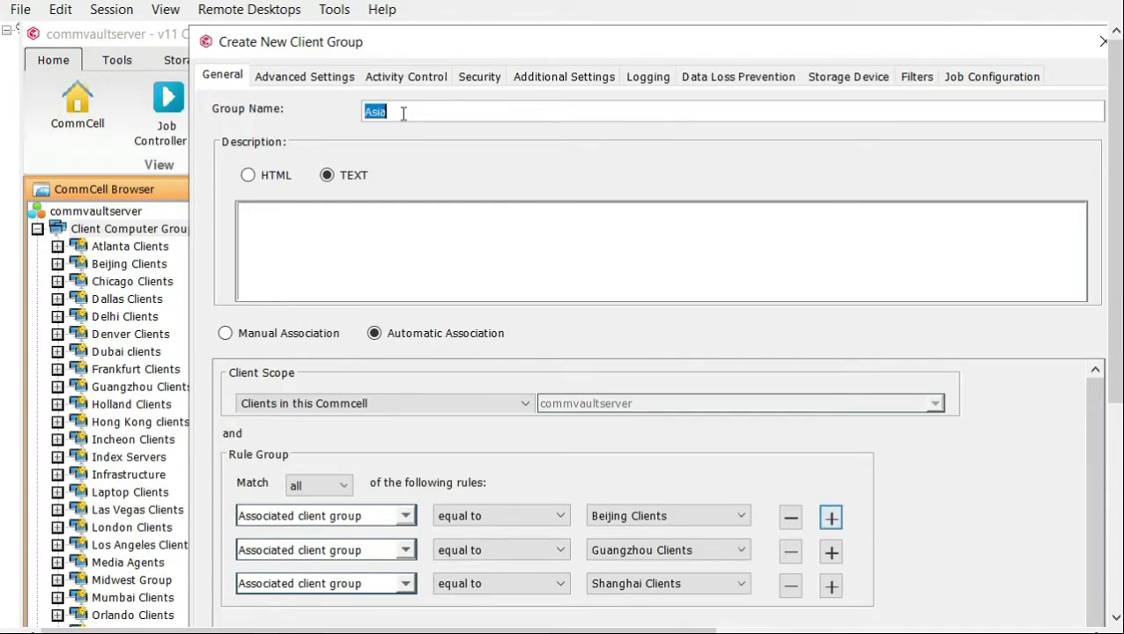
type("East Asia")
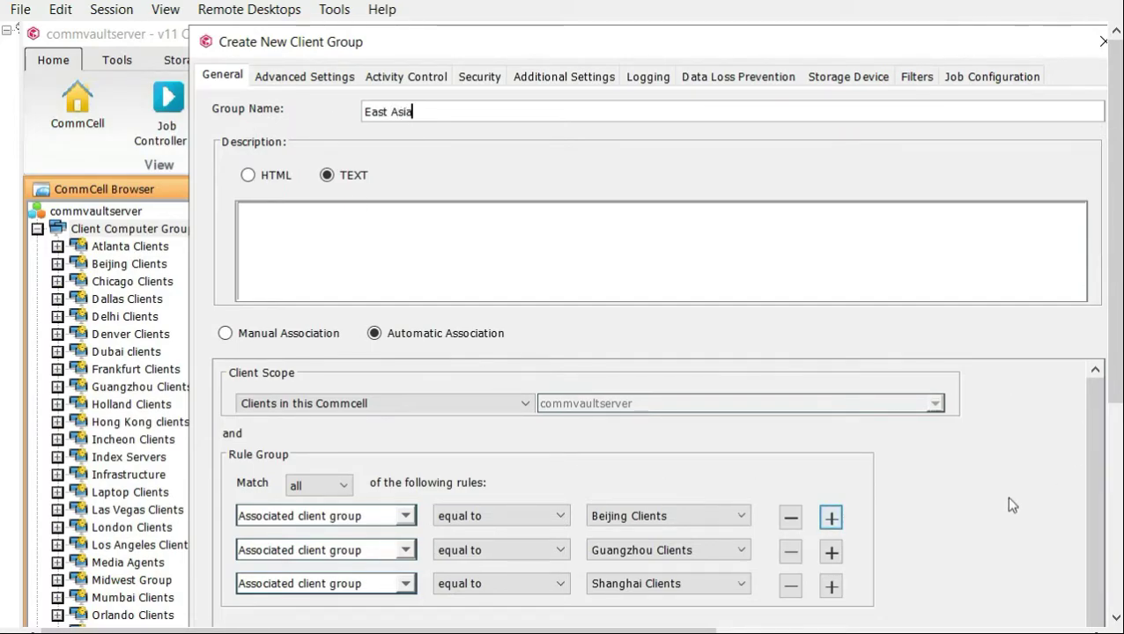
scroll(926, 494, "down", 5)
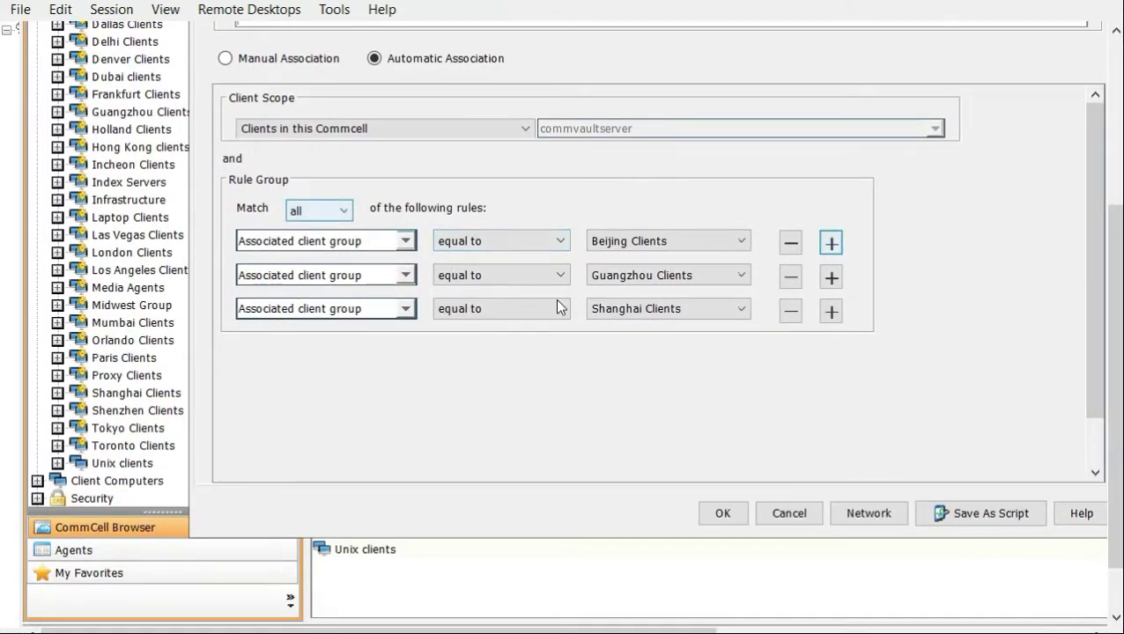
left_click(721, 513)
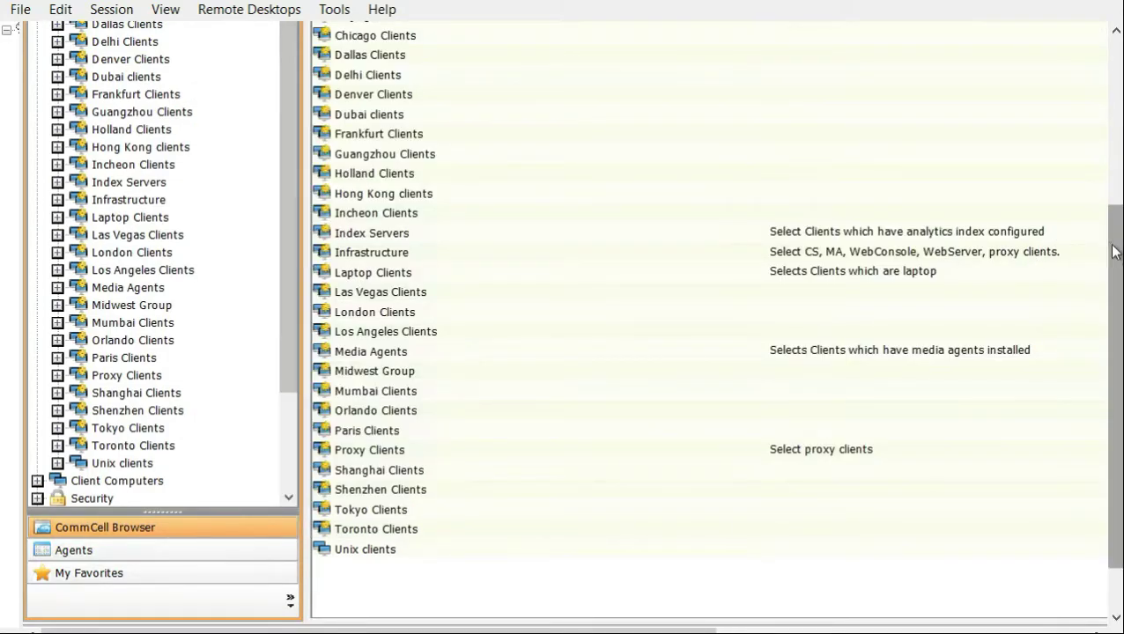
Step: Refresh the console to update the list of client computer groups
left_click_drag(1111, 251, 899, 154)
scroll(896, 153, "up", 3)
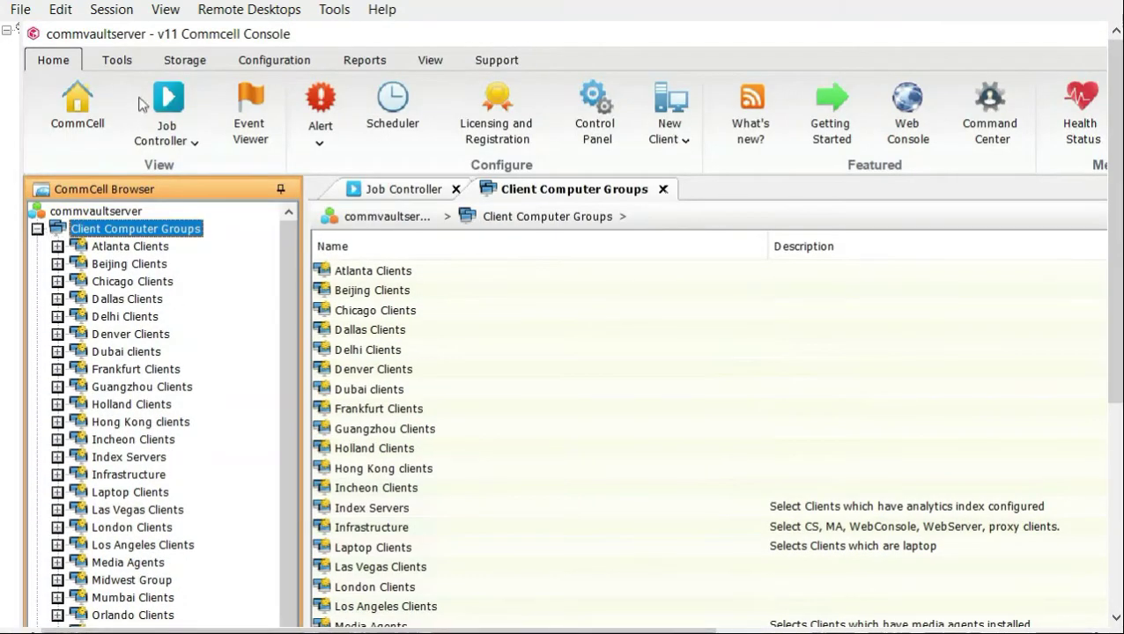
left_click(431, 61)
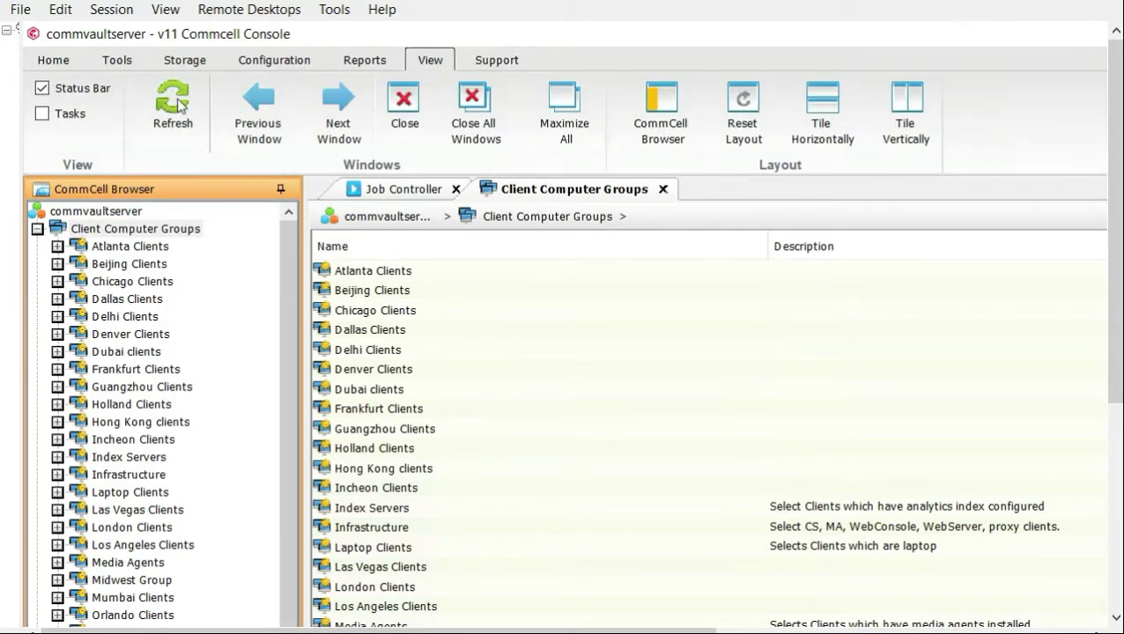
left_click(37, 231)
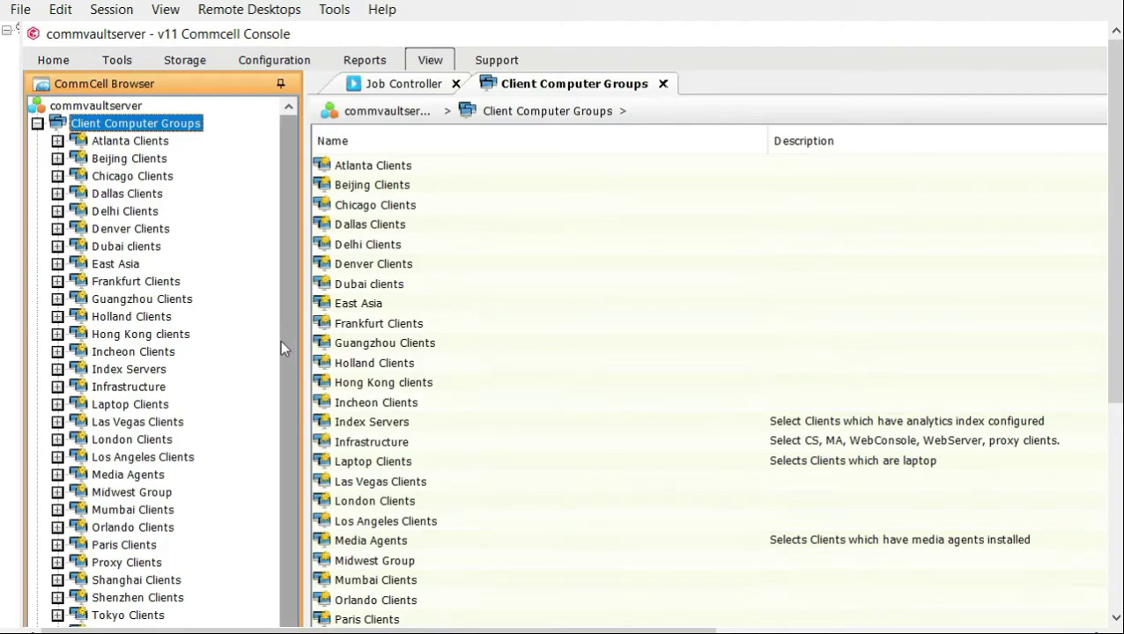
scroll(277, 343, "down", 1)
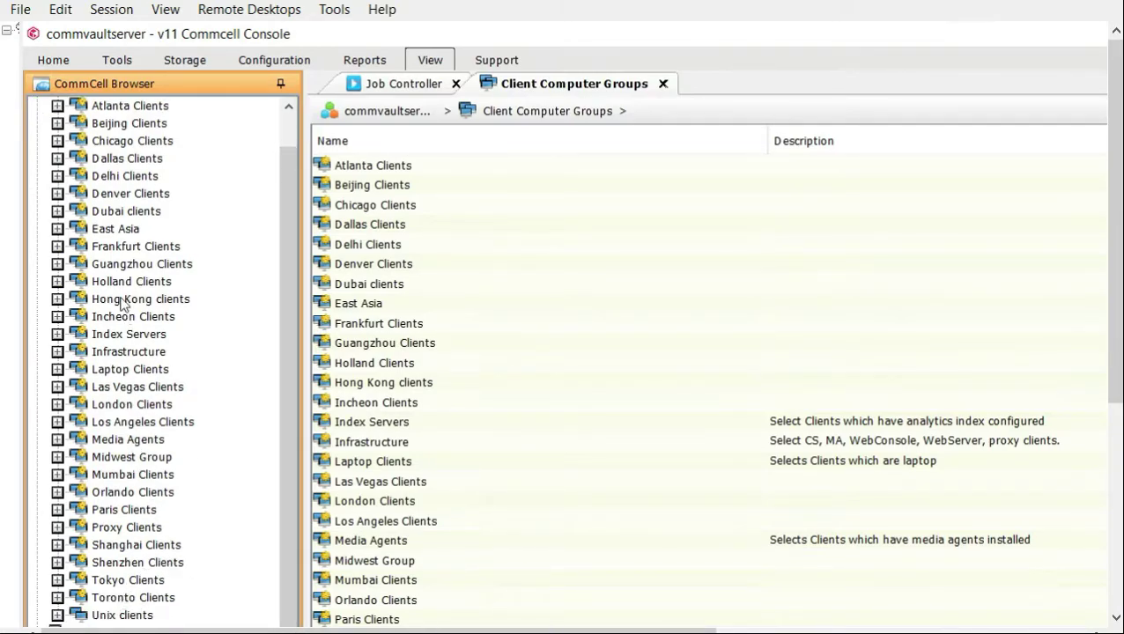
scroll(124, 402, "up", 1)
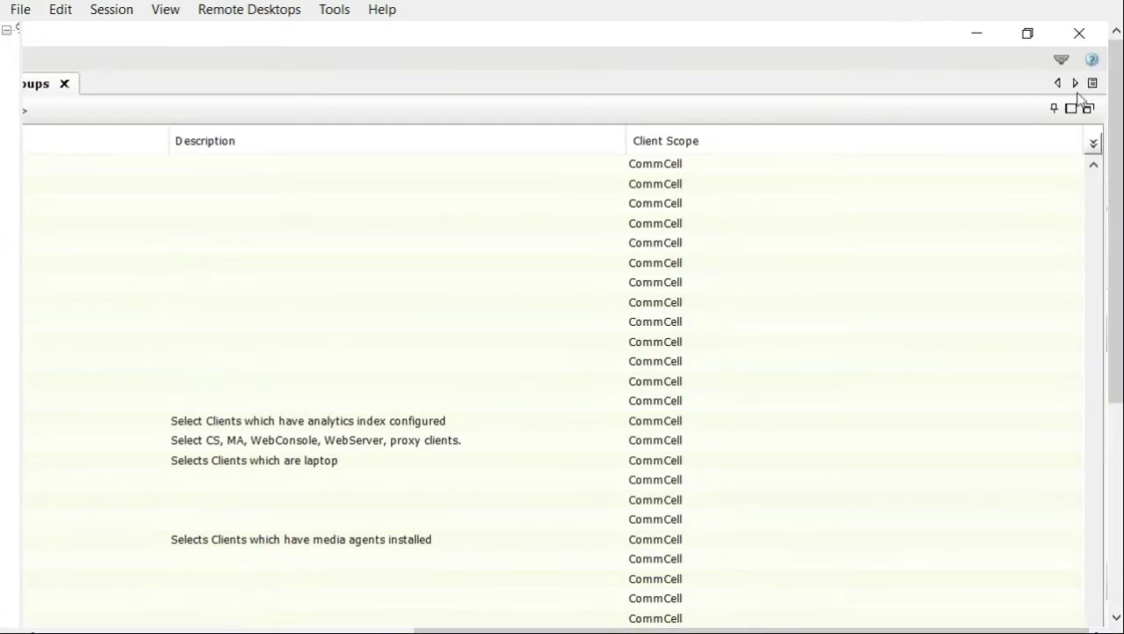
Step: Expand the collapsed ribbon, open the East Asia group's client list and refresh it
left_click(1061, 60)
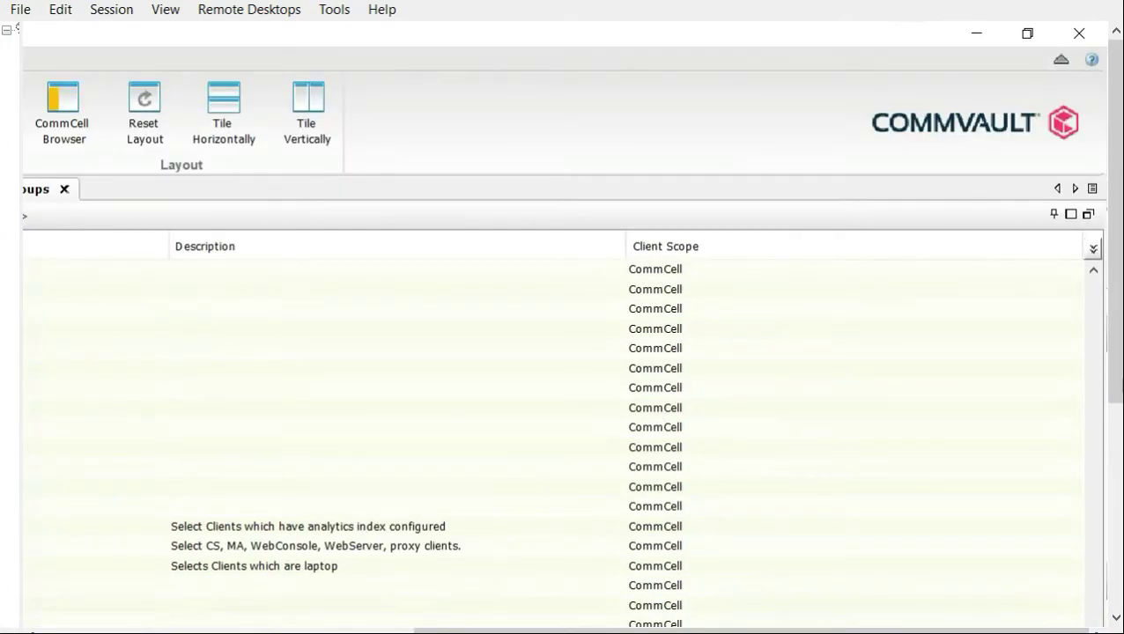
left_click(123, 122)
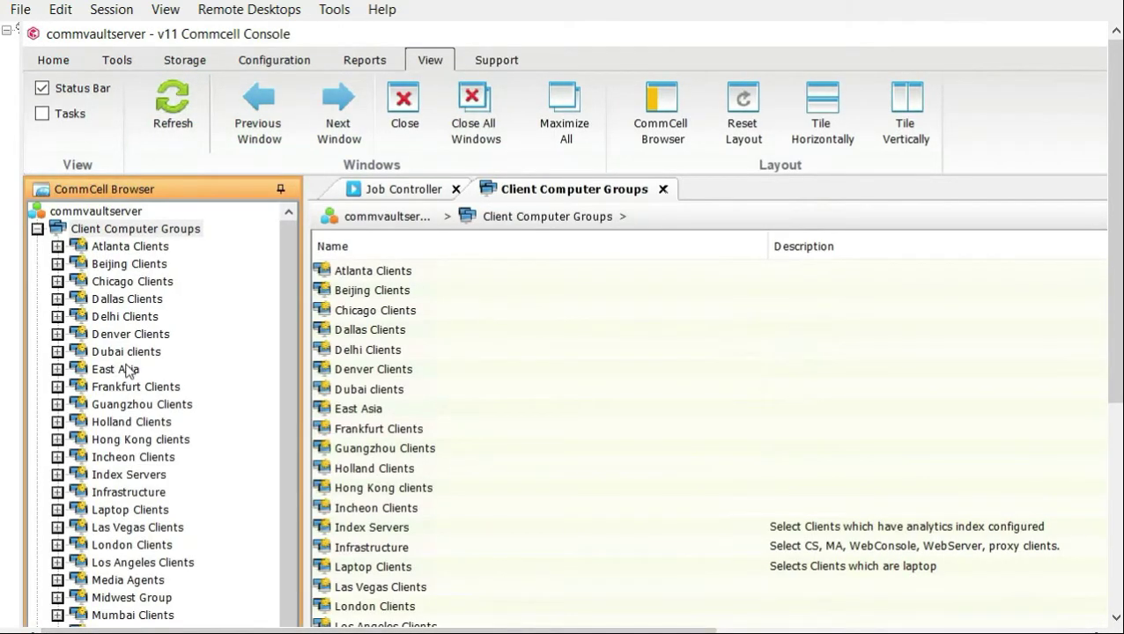
left_click(124, 371)
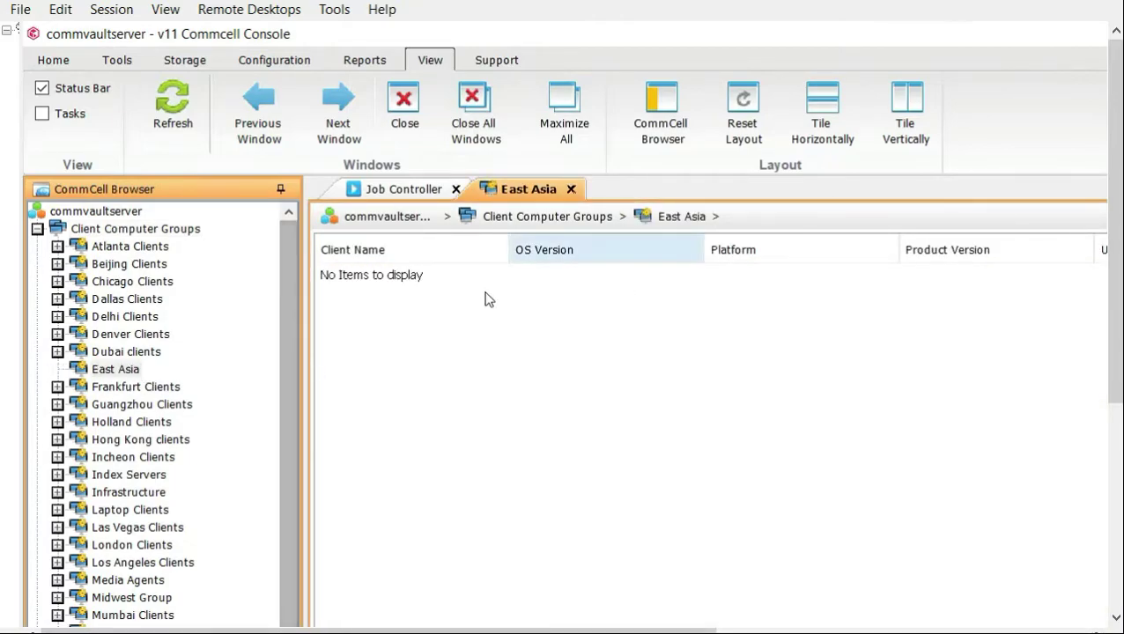
left_click(170, 124)
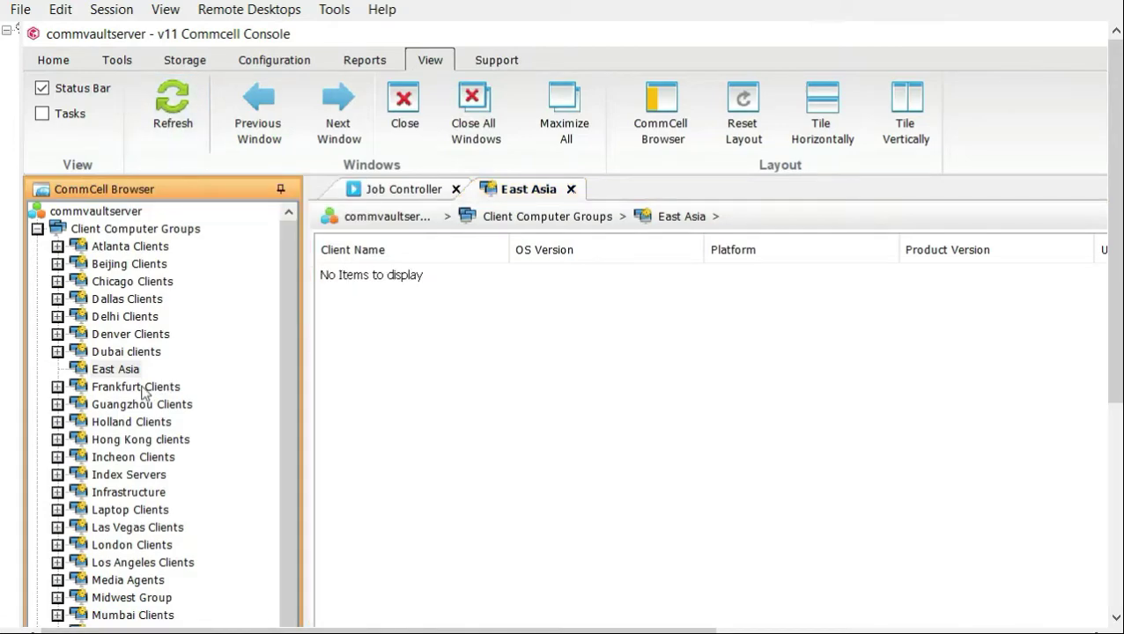
Step: Review the automatic association rules in the East Asia group's properties, then close them without changes
right_click(118, 374)
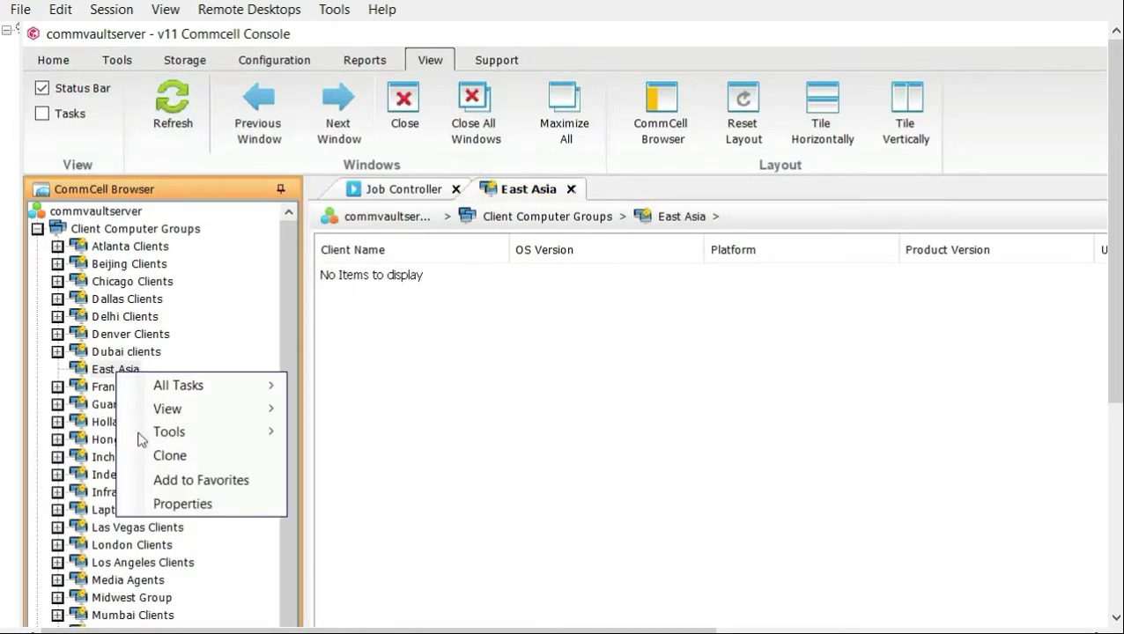
left_click(163, 503)
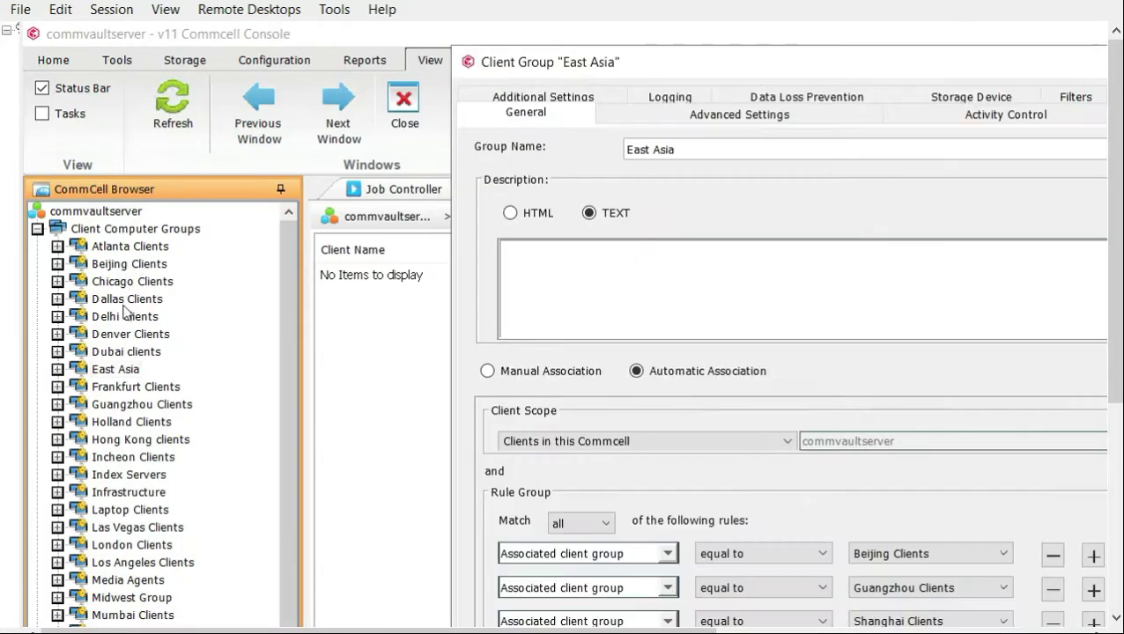
left_click_drag(731, 63, 514, 67)
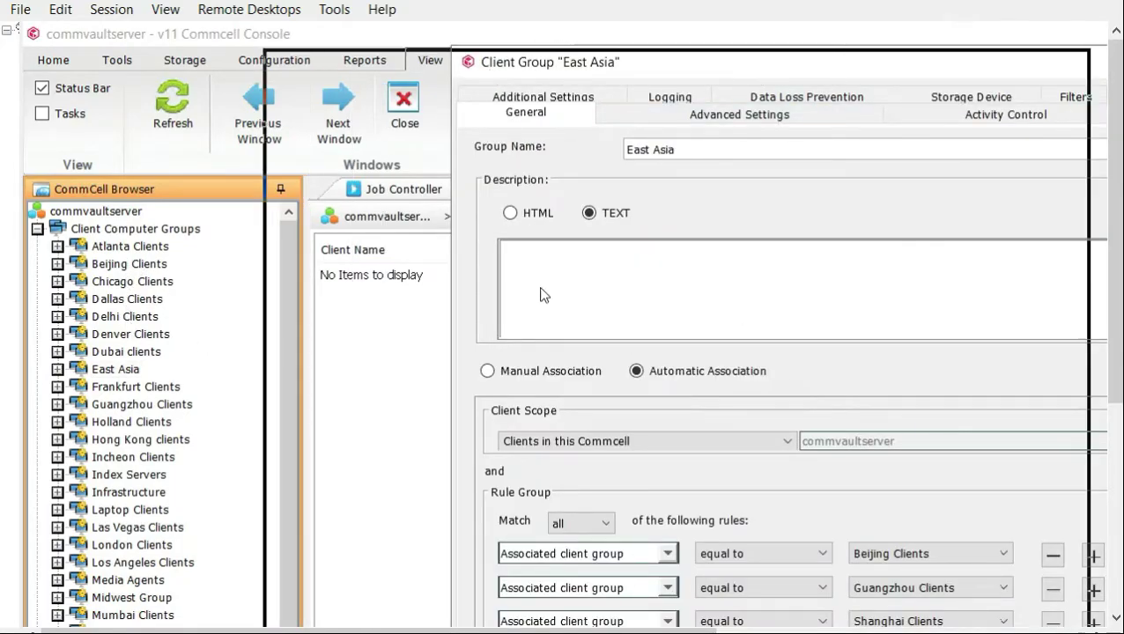
left_click(1040, 67)
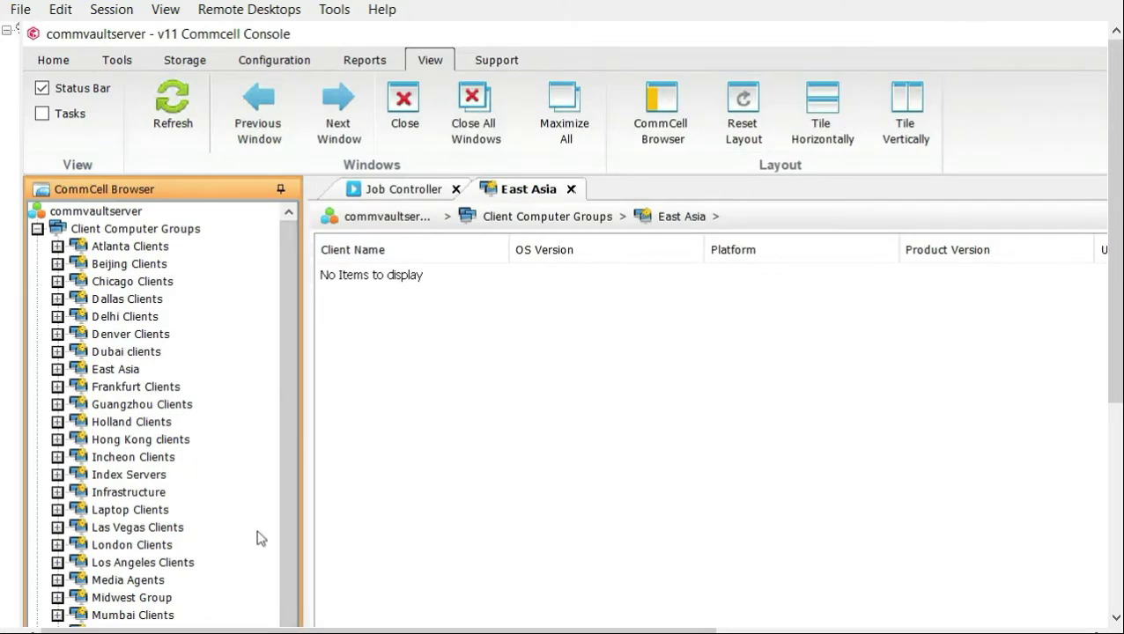
Step: In the Midwest Group's properties, set the rule criterion to Associated client group by searching for "asso"
scroll(224, 543, "down", 3)
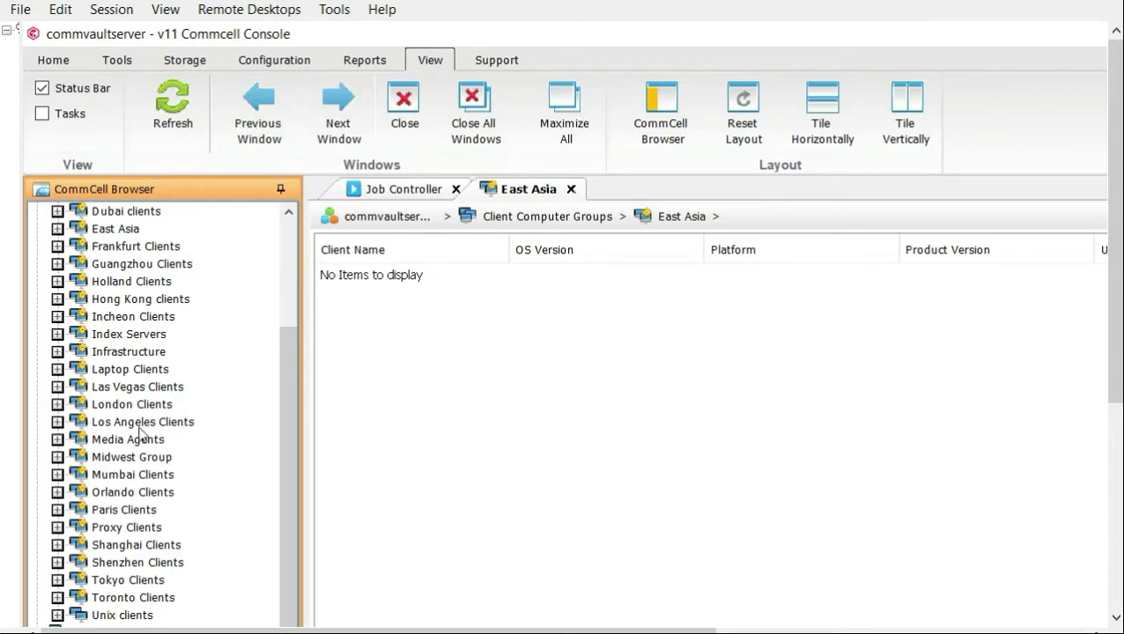
left_click(127, 459)
right_click(126, 462)
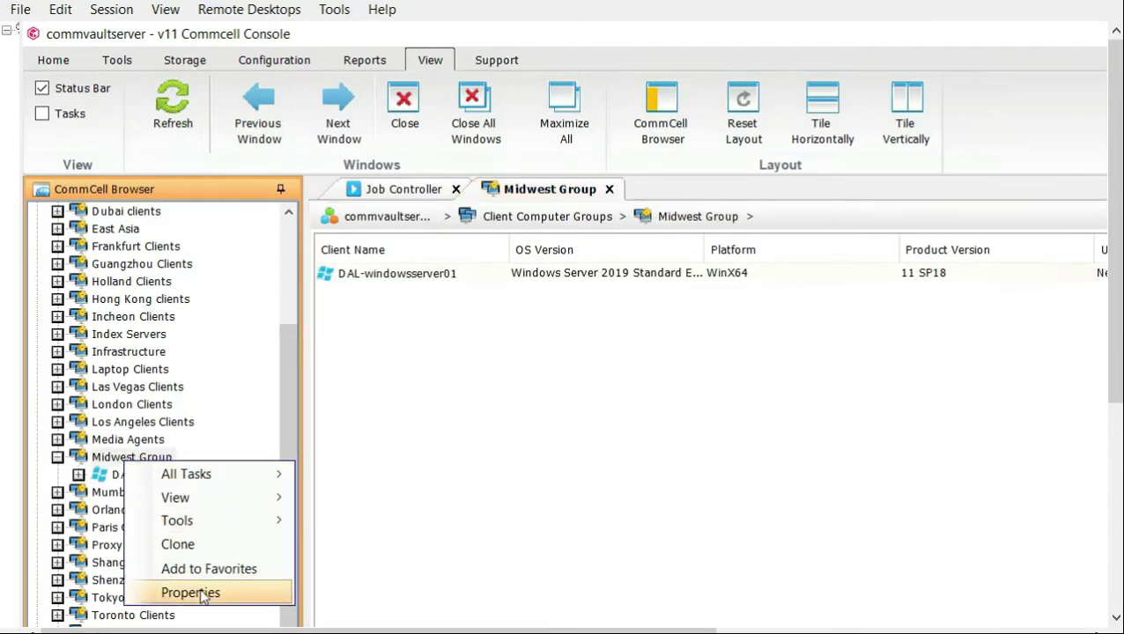
left_click(373, 392)
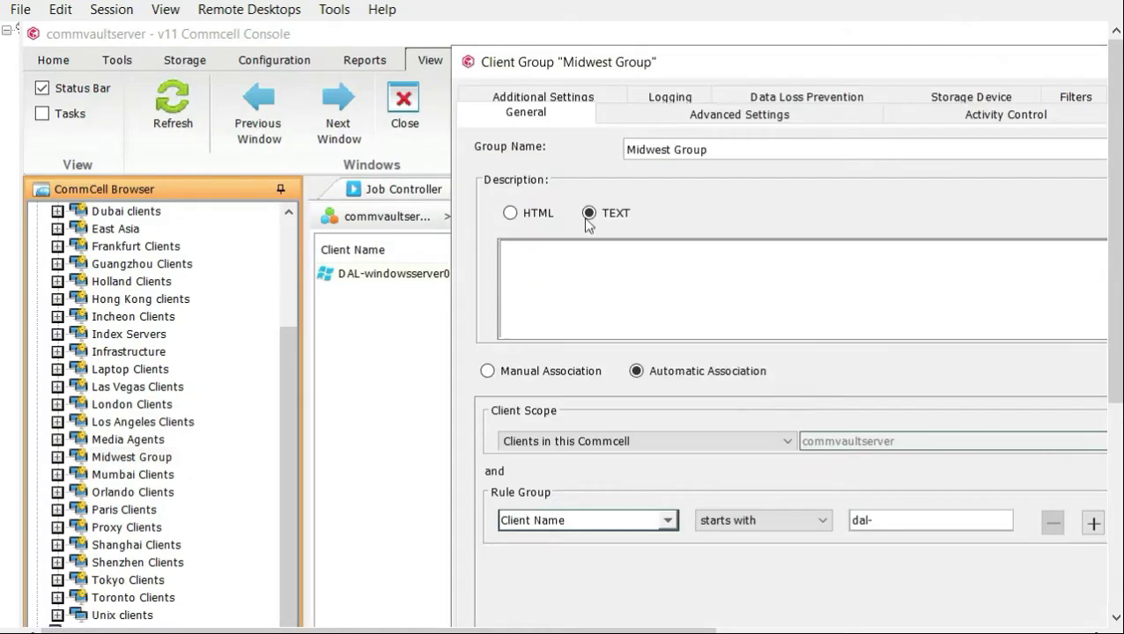
left_click_drag(608, 67, 388, 51)
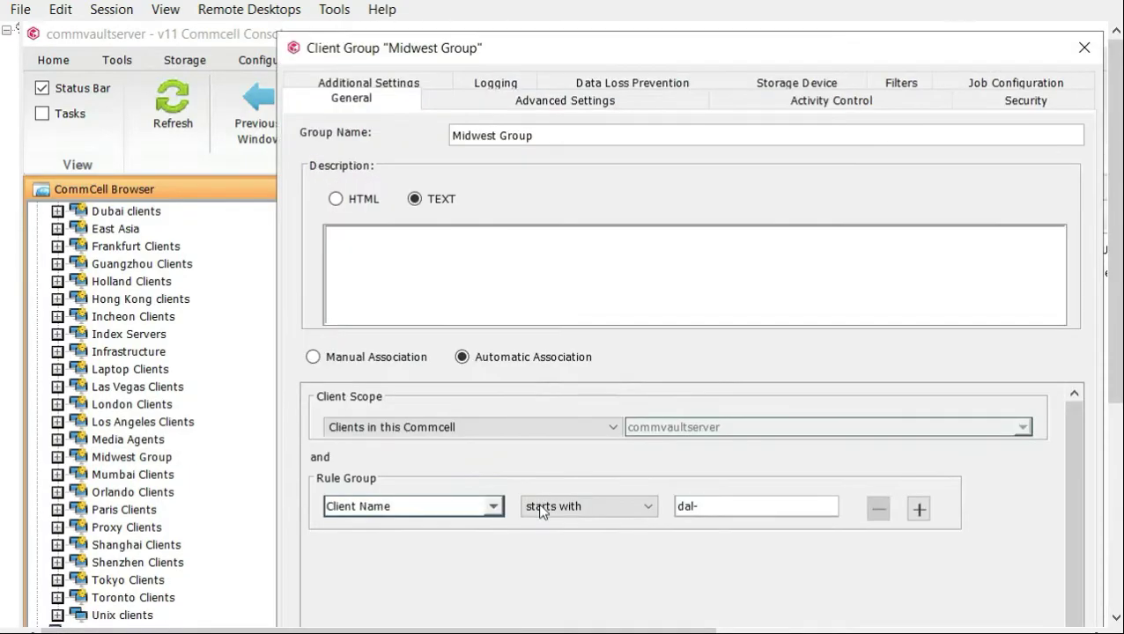
left_click(486, 513)
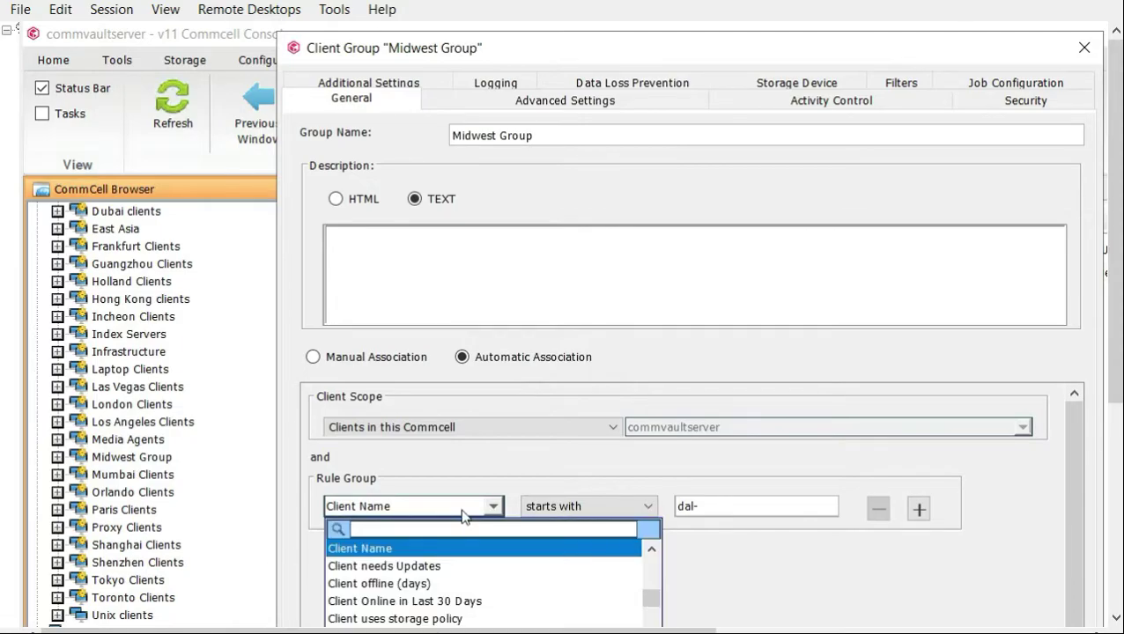
type("asso")
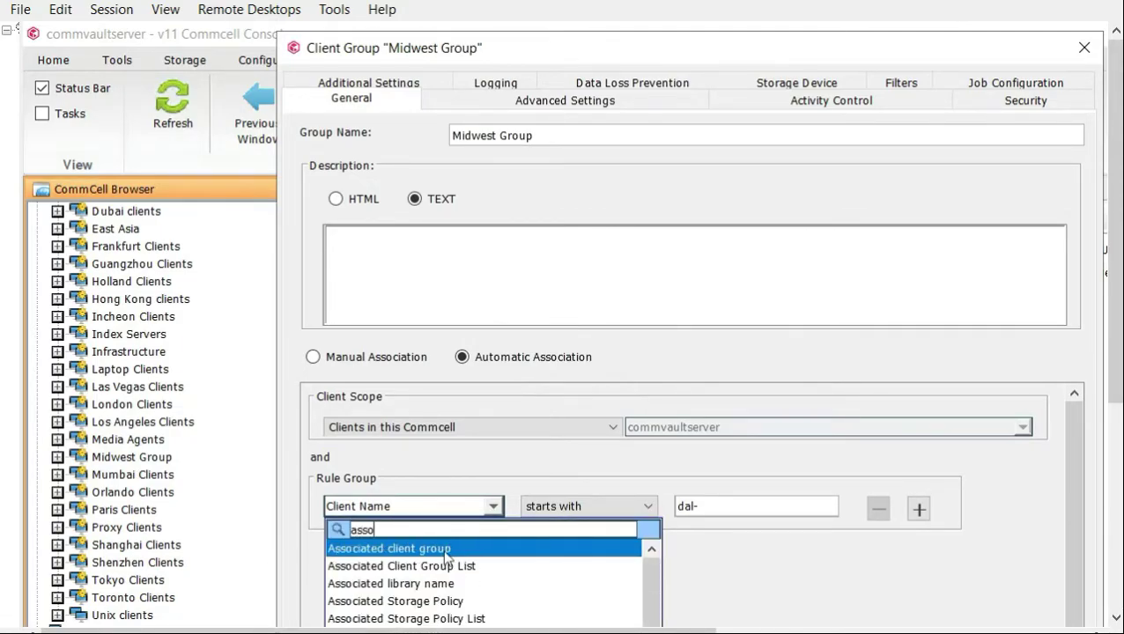
left_click(445, 549)
Step: Set the Midwest Group rule's client group value to Dallas Clients and save the group
left_click(787, 519)
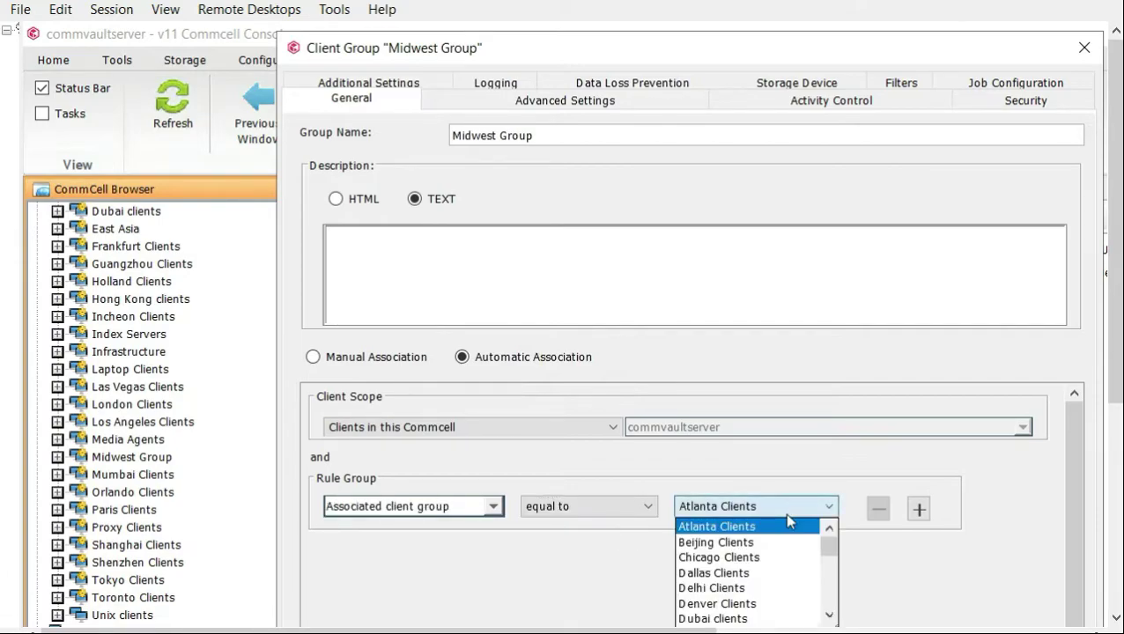
left_click(765, 573)
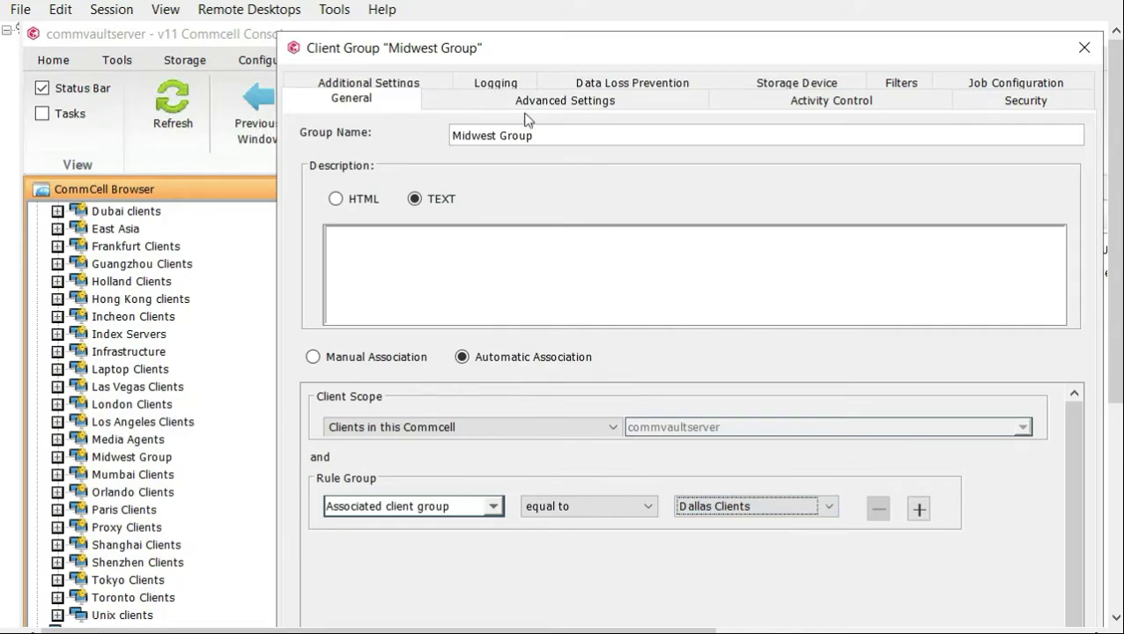
left_click_drag(393, 60, 324, 51)
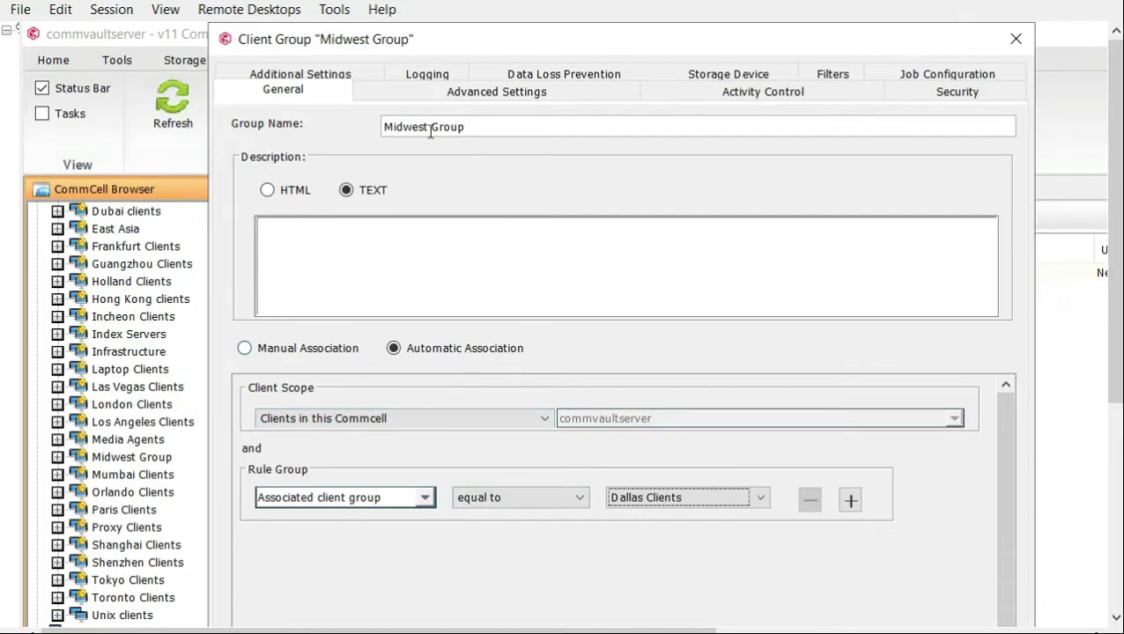
left_click_drag(1117, 232, 1117, 415)
left_click(700, 518)
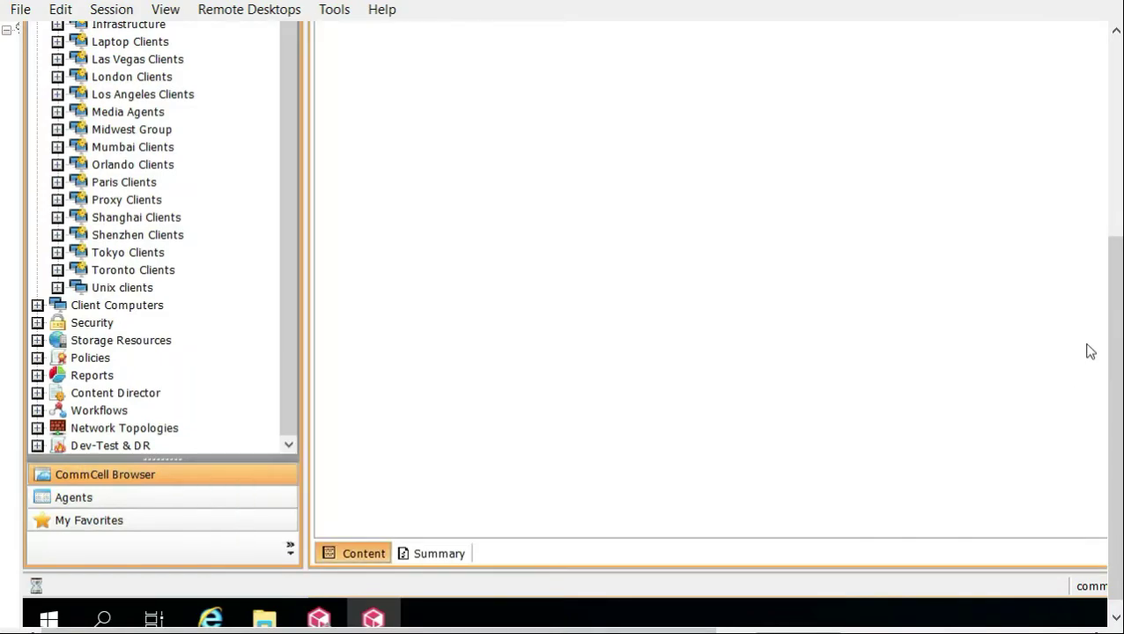
Step: Refresh the console after the Midwest Group change and look through the client computer groups in the tree
left_click_drag(1116, 328, 1116, 146)
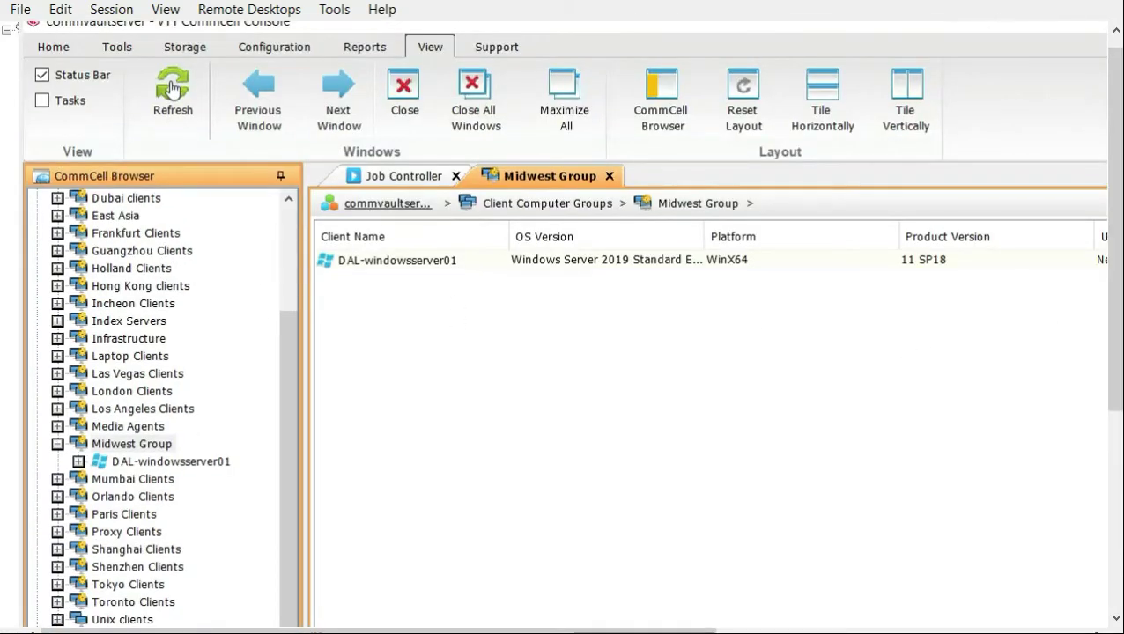
left_click(172, 85)
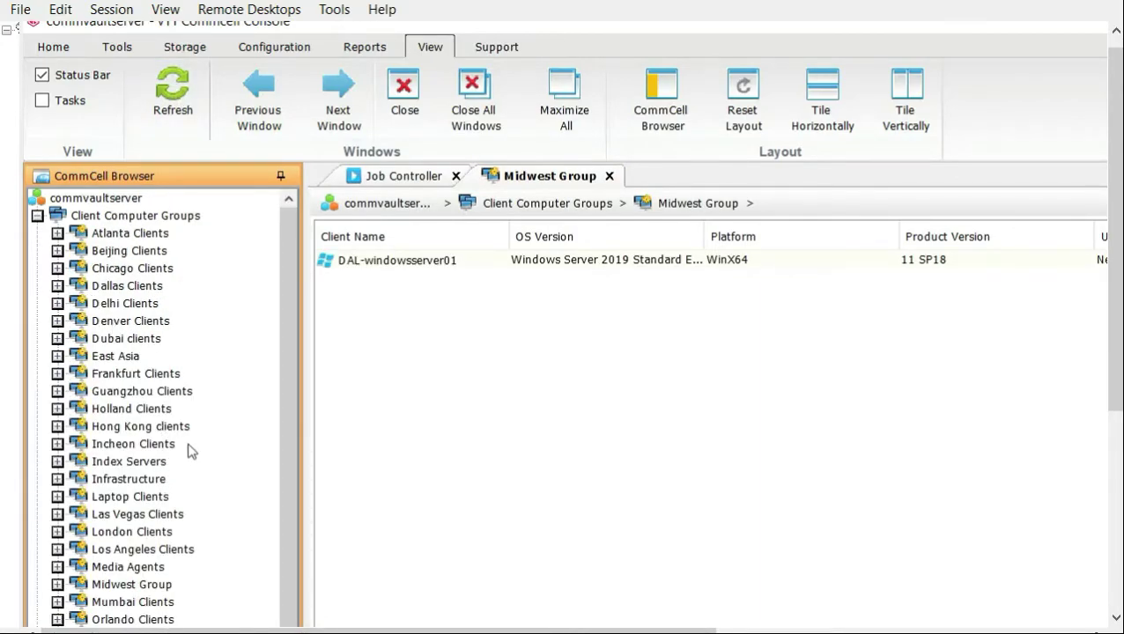
scroll(179, 479, "down", 2)
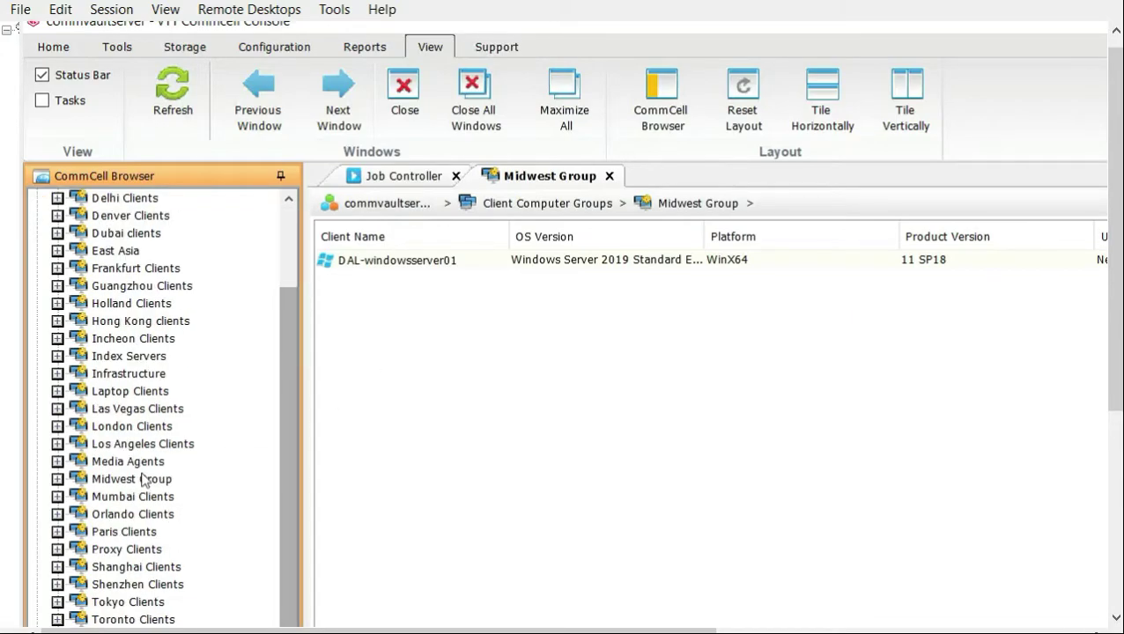
scroll(142, 489, "down", 1)
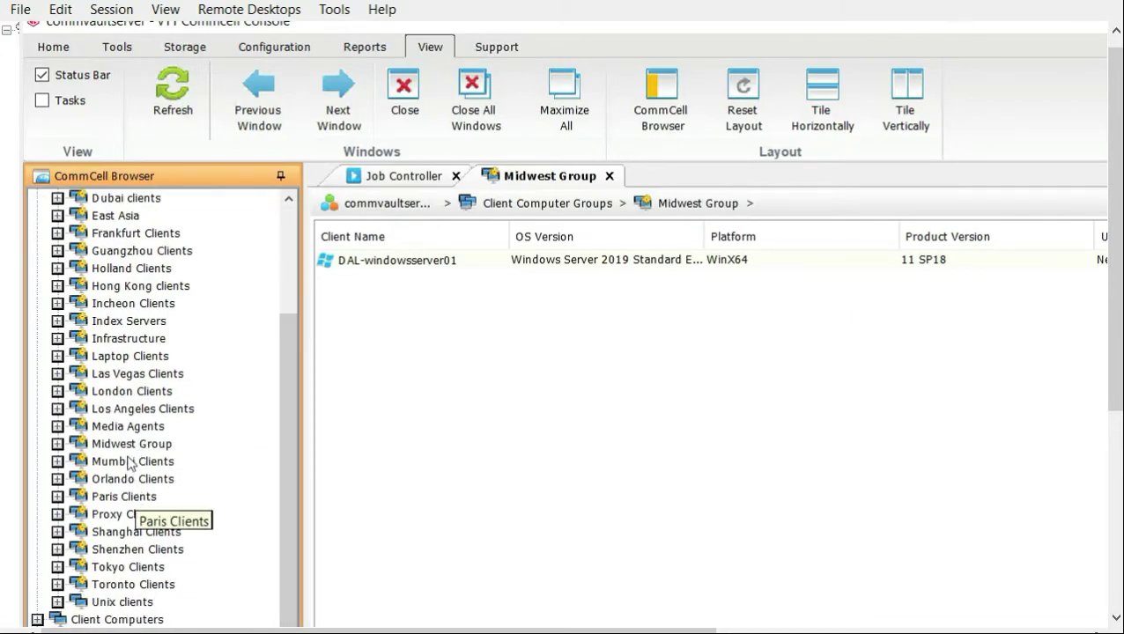
scroll(145, 370, "up", 2)
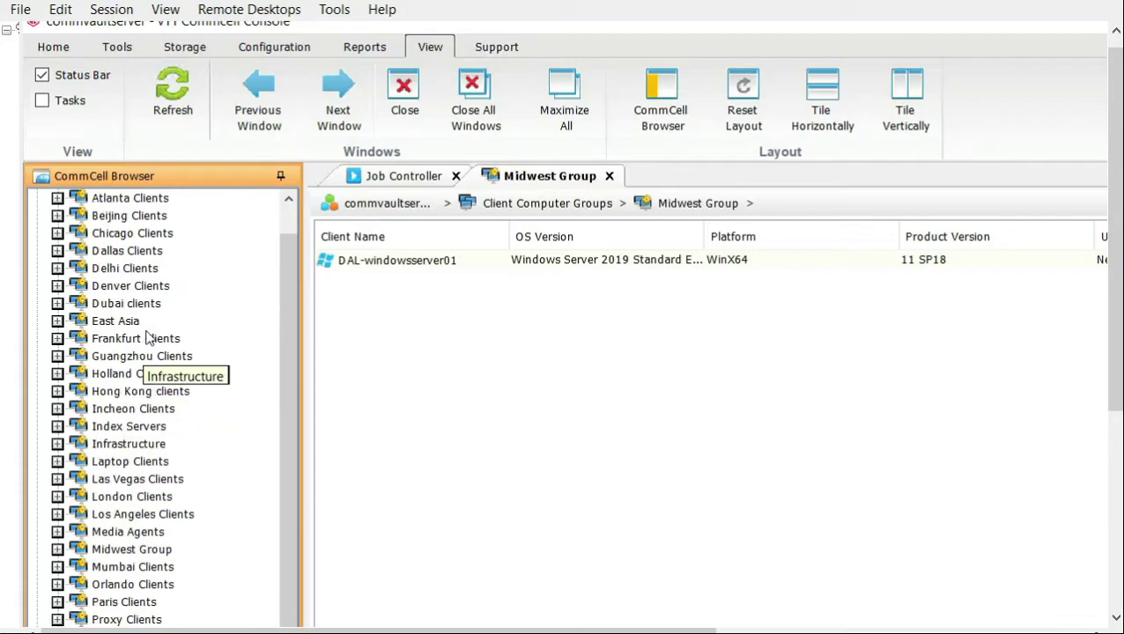
scroll(132, 286, "up", 1)
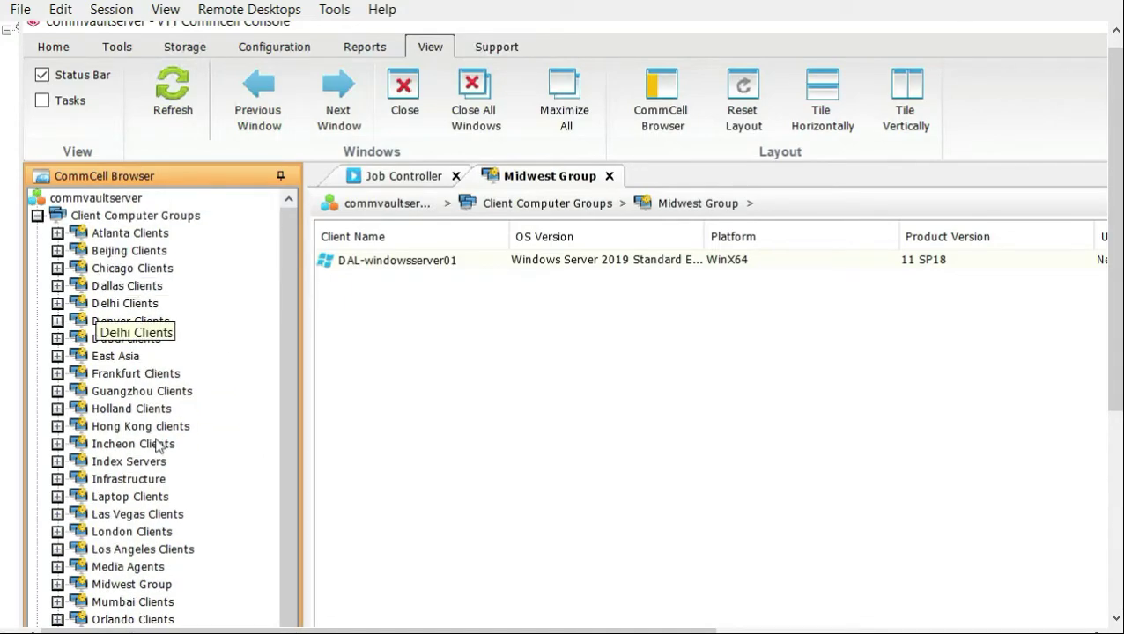
scroll(132, 423, "down", 3)
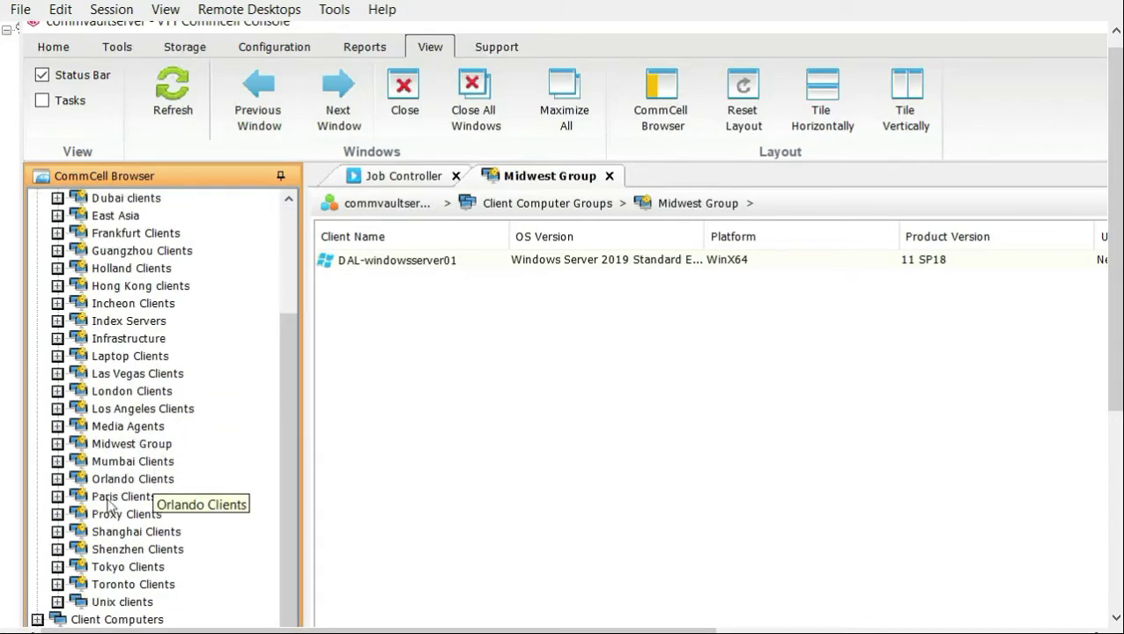
Step: Expand the Unix clients group and the Client Computers node to examine which clients they contain
left_click(58, 603)
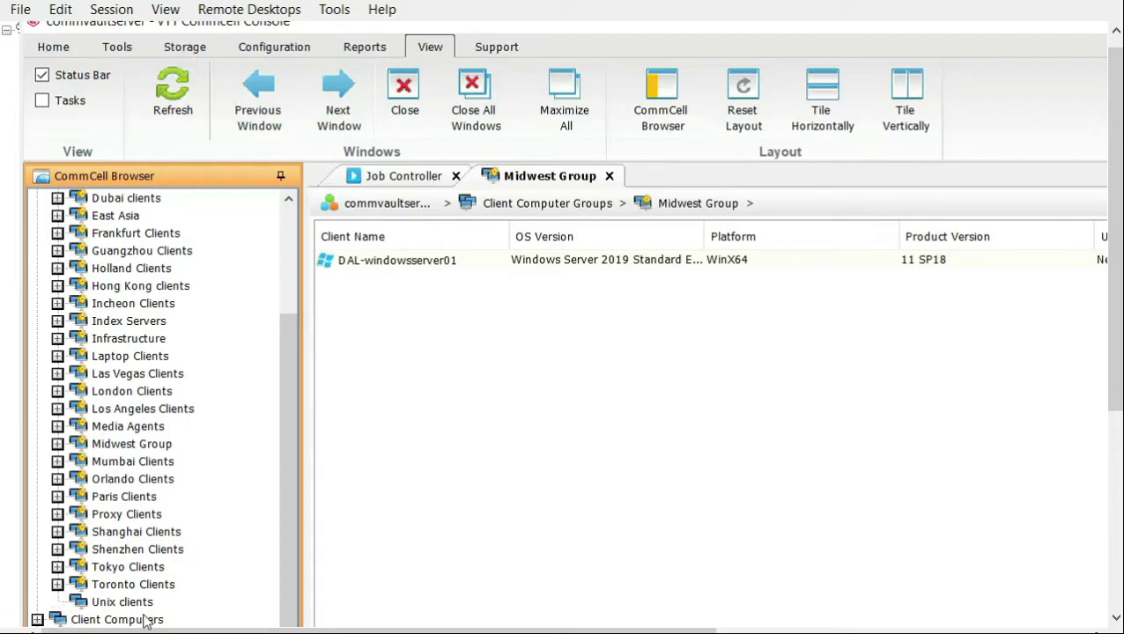
left_click(38, 621)
scroll(229, 578, "down", 1)
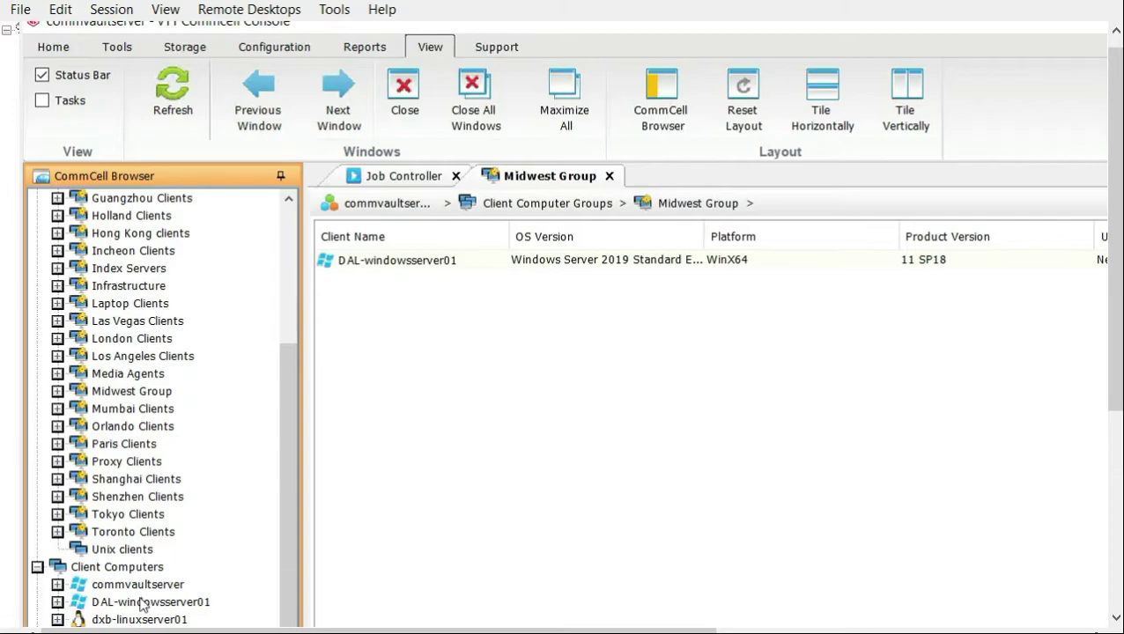
scroll(153, 326, "up", 3)
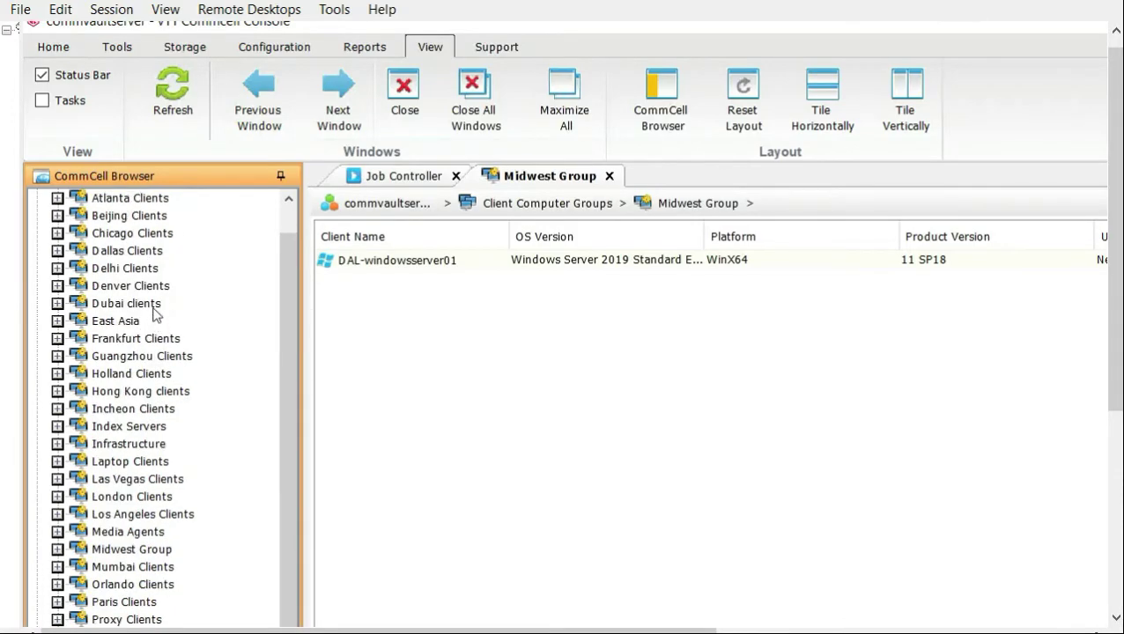
scroll(153, 317, "up", 1)
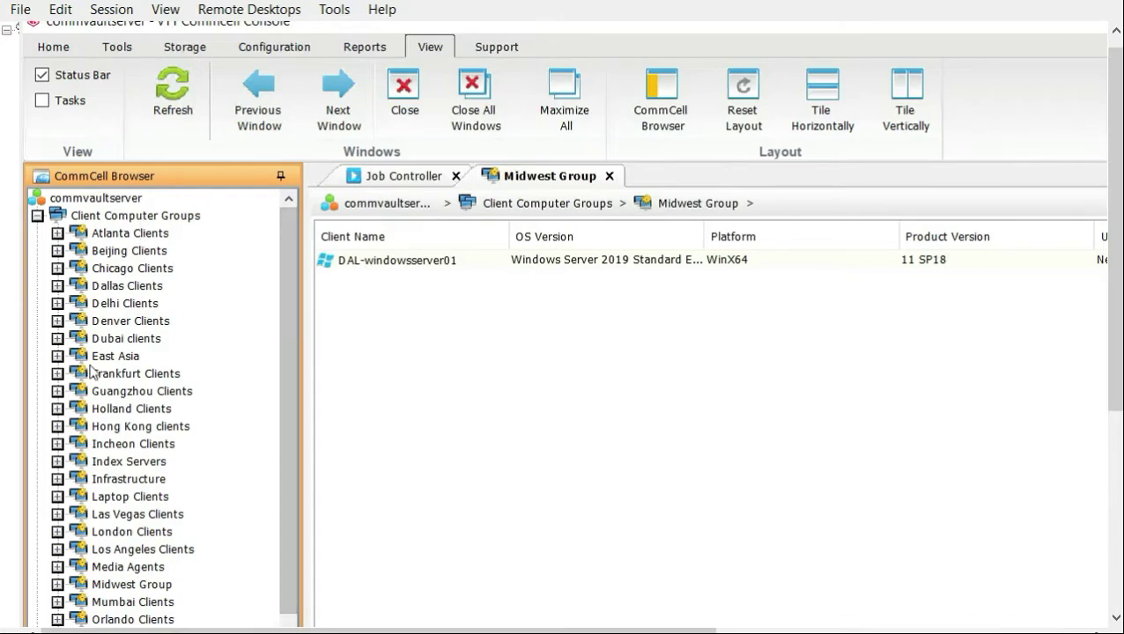
Step: Create a new client computer group named Middle East that uses automatic association
left_click(161, 221)
right_click(200, 219)
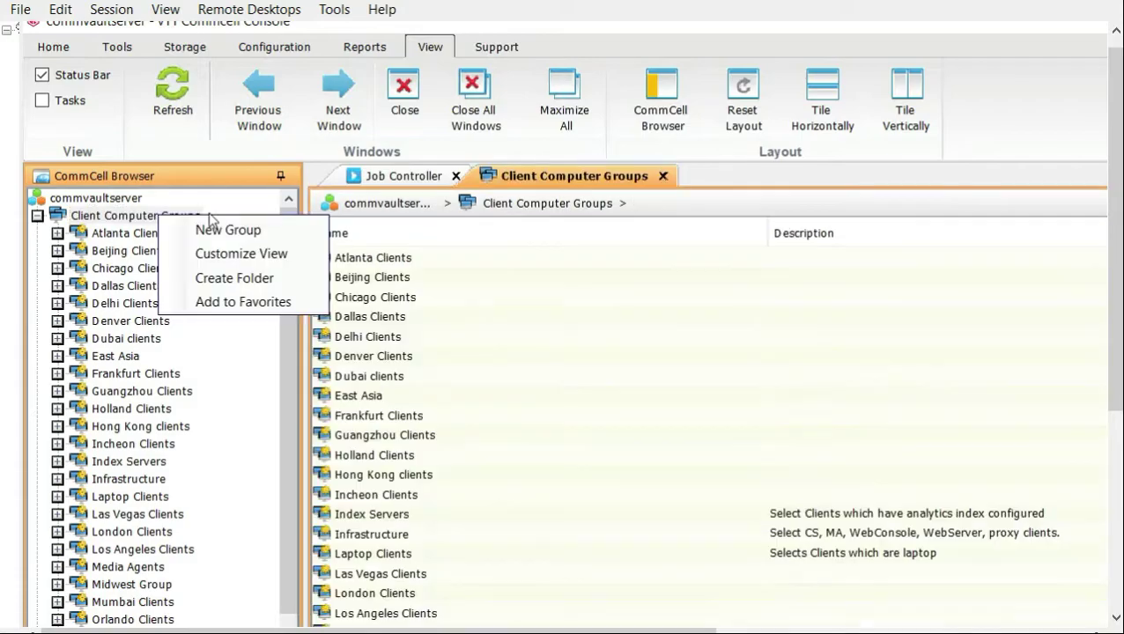
left_click(220, 232)
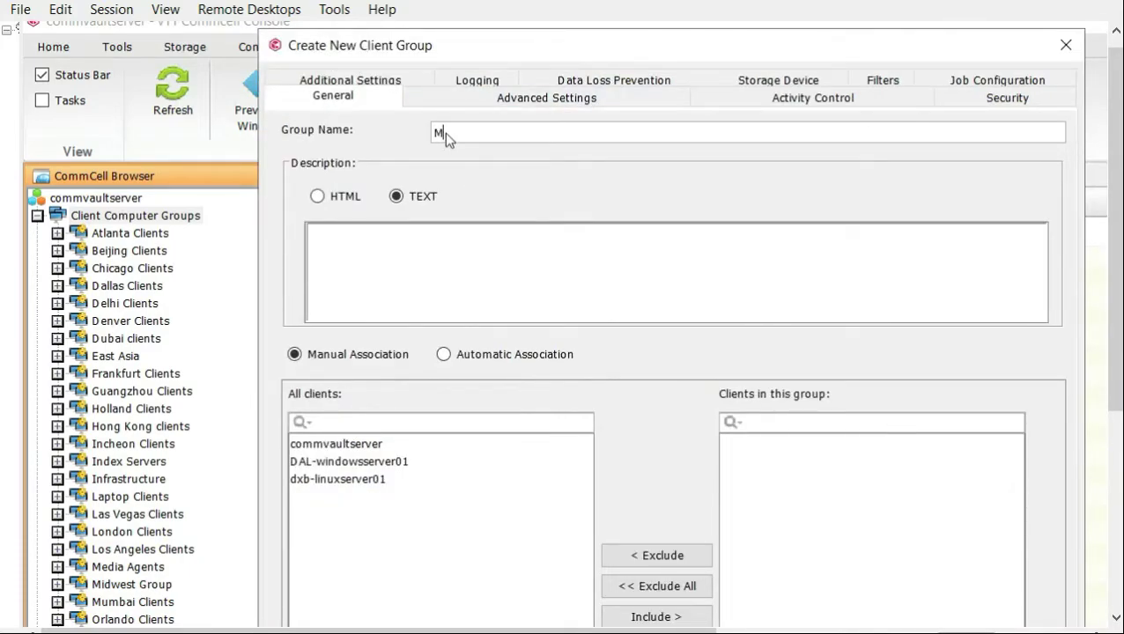
type("iss")
type("idd")
type("le Eas")
left_click(443, 355)
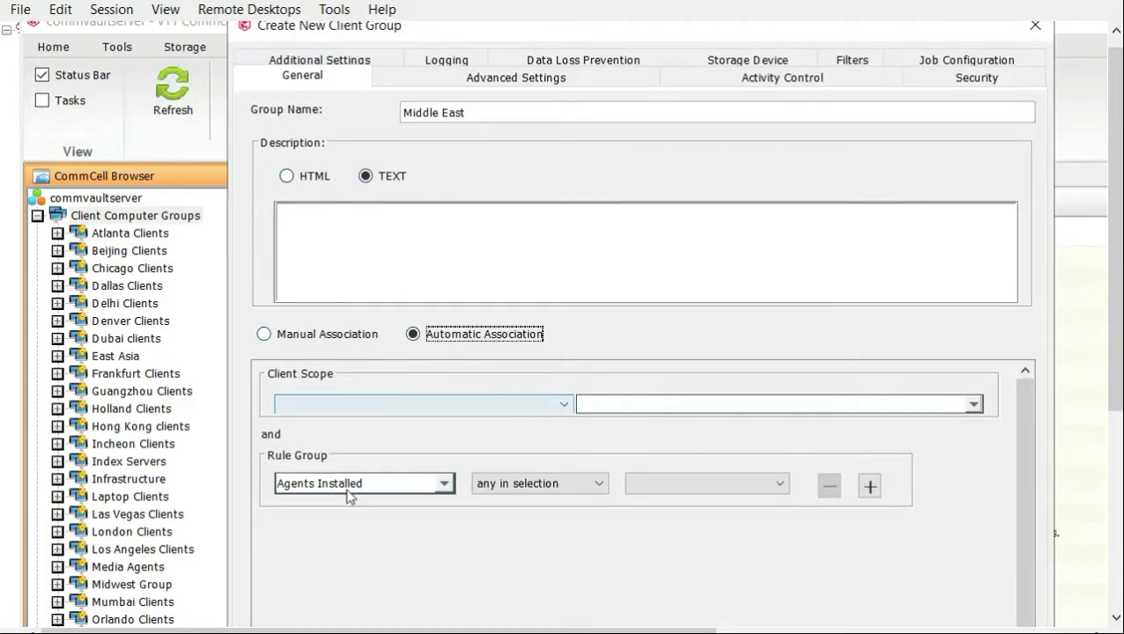
Step: Define the Middle East rule as Associated client group equal to Dubai clients, finding the criterion by searching for "asso"
left_click(351, 484)
type("assocait")
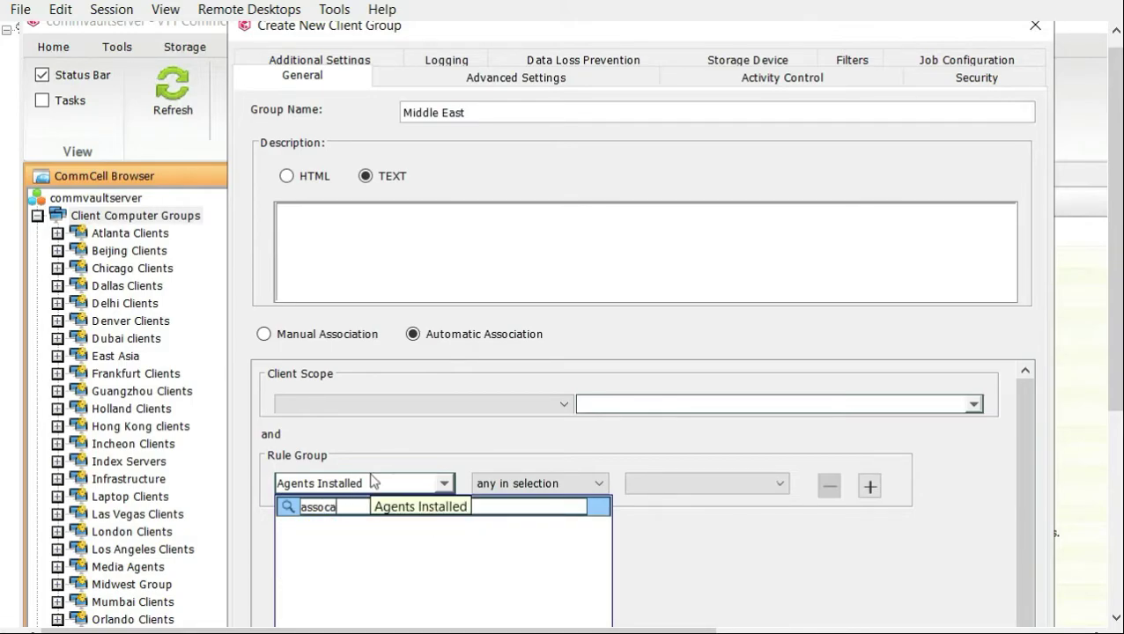
key("BackSpace")
key("BackSpace")
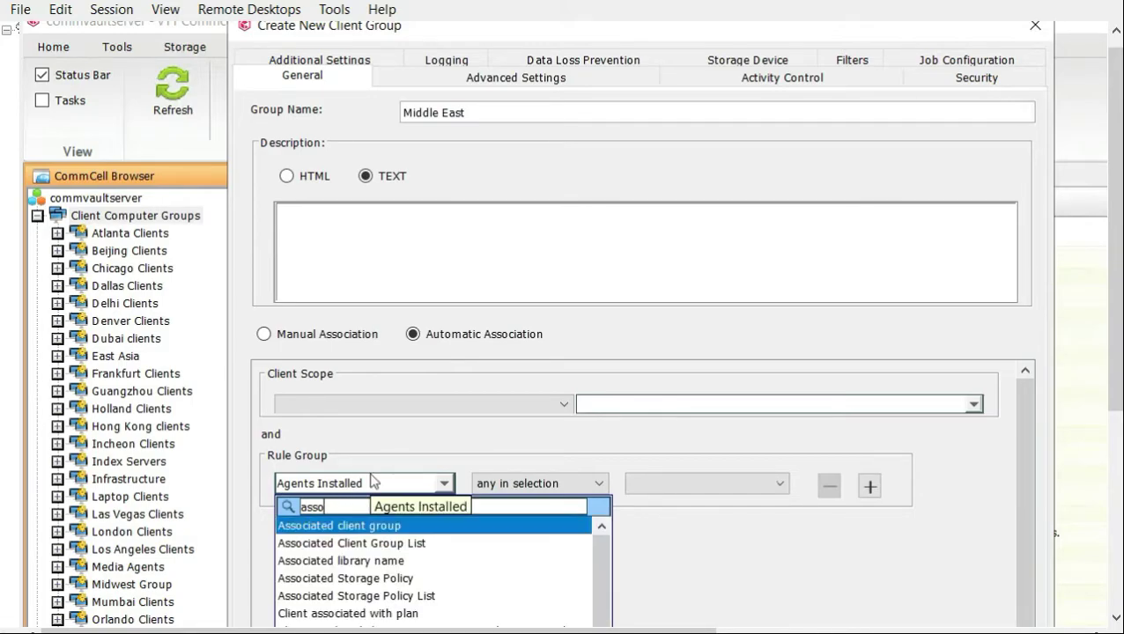
left_click(343, 526)
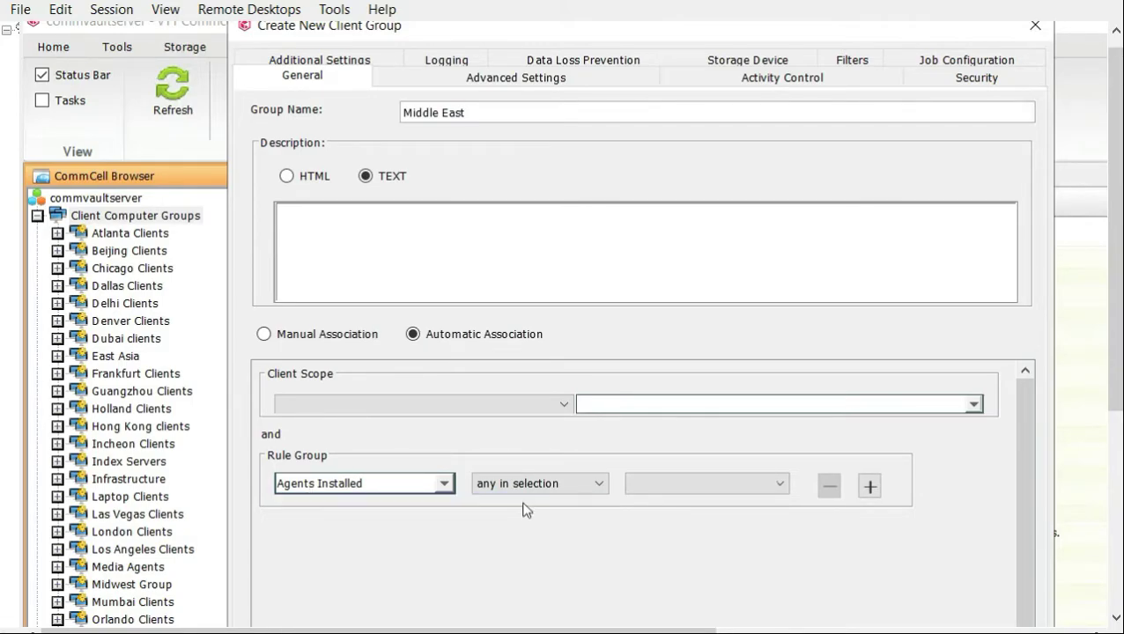
left_click(775, 488)
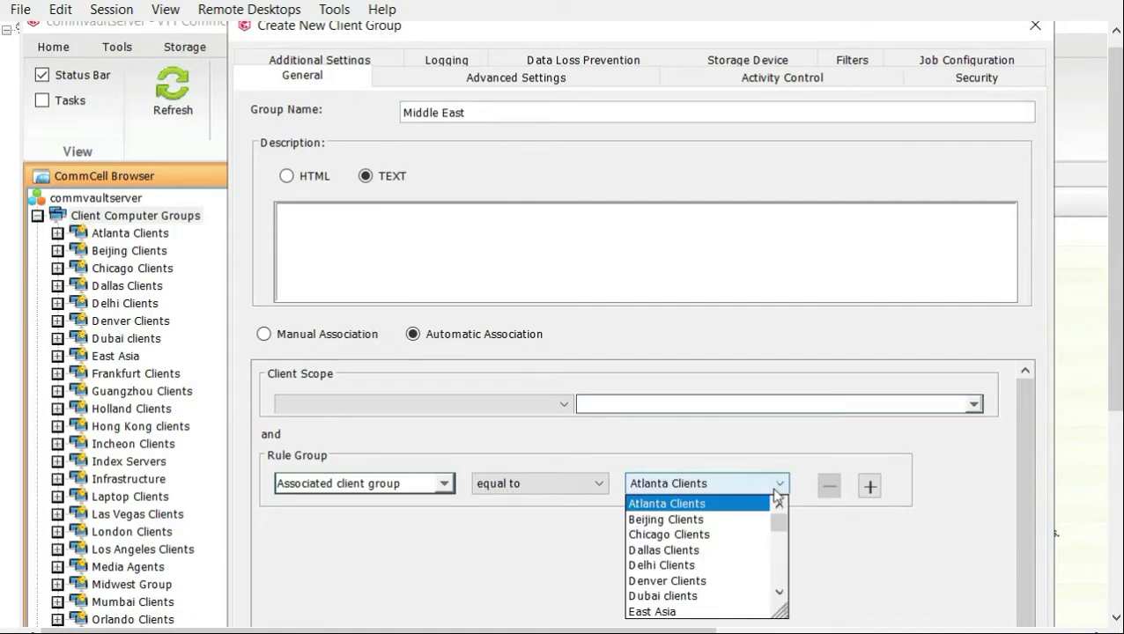
left_click(683, 598)
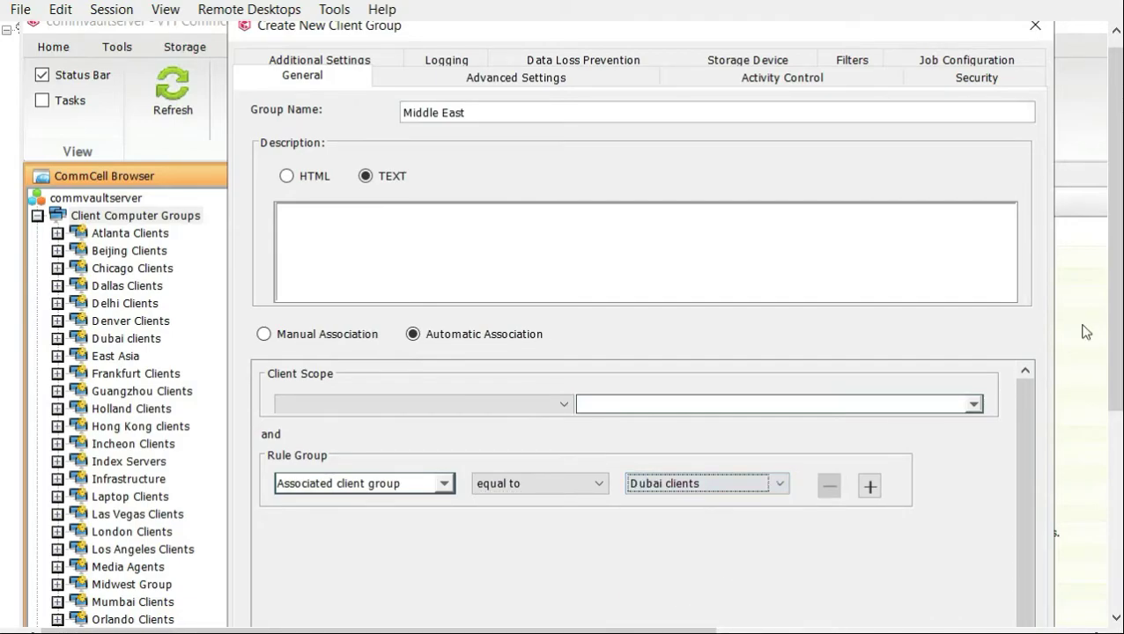
Step: Set the Middle East group's client scope to Clients in this Commcell and save the group
left_click_drag(1111, 308, 1106, 426)
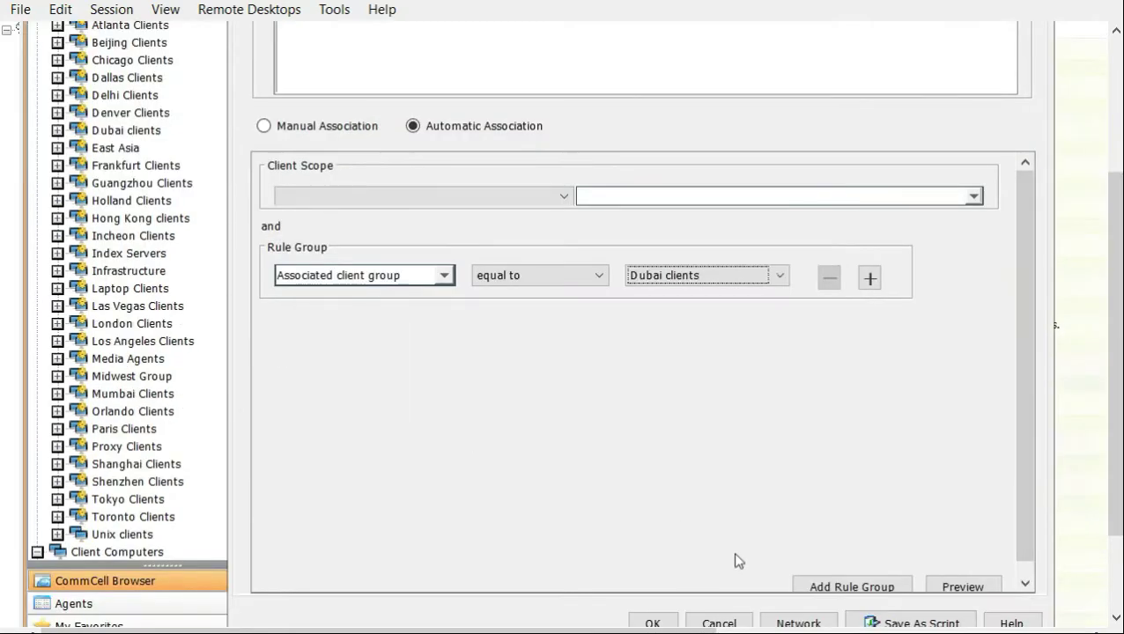
left_click(653, 623)
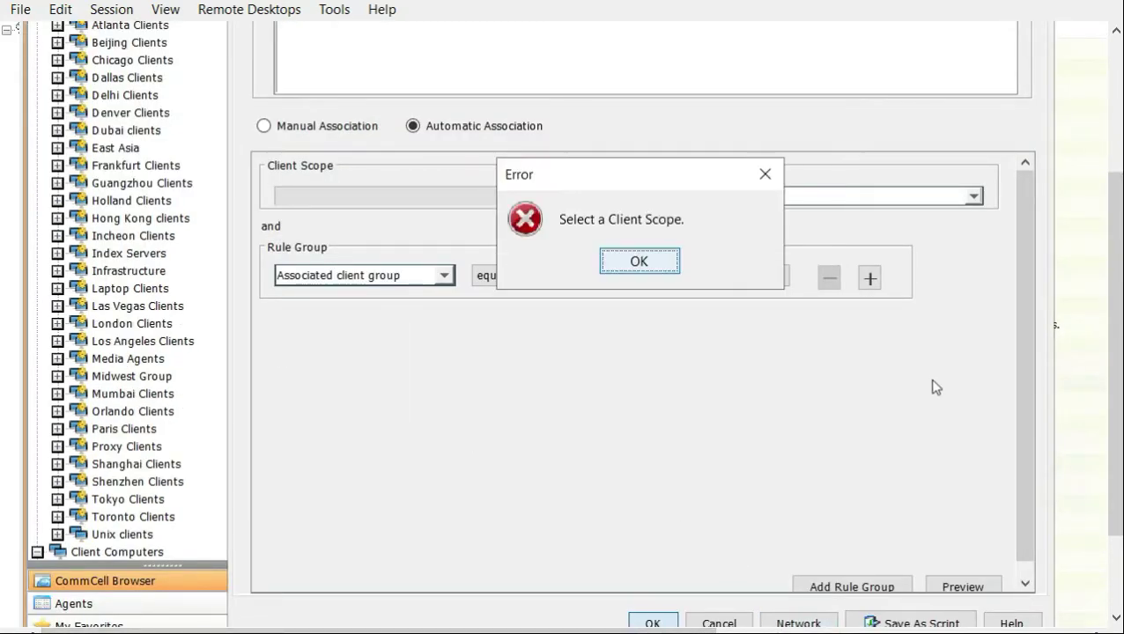
left_click(651, 265)
left_click(493, 198)
left_click(385, 229)
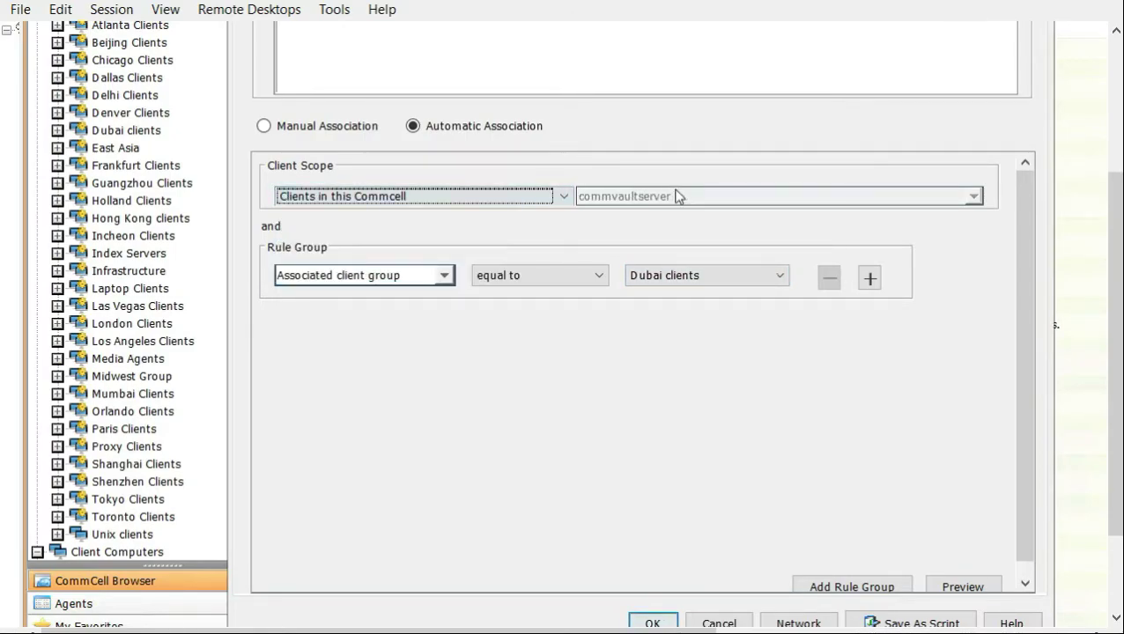
left_click(656, 622)
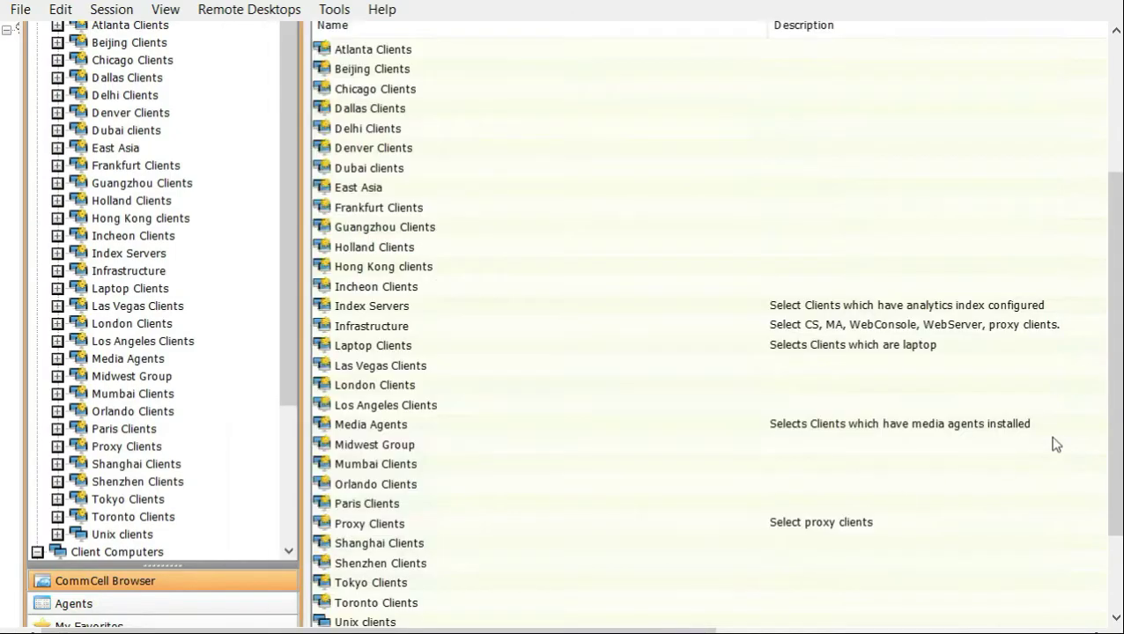
Step: Refresh the console and open the Middle East group to check which clients it contains
left_click_drag(1119, 352, 1116, 238)
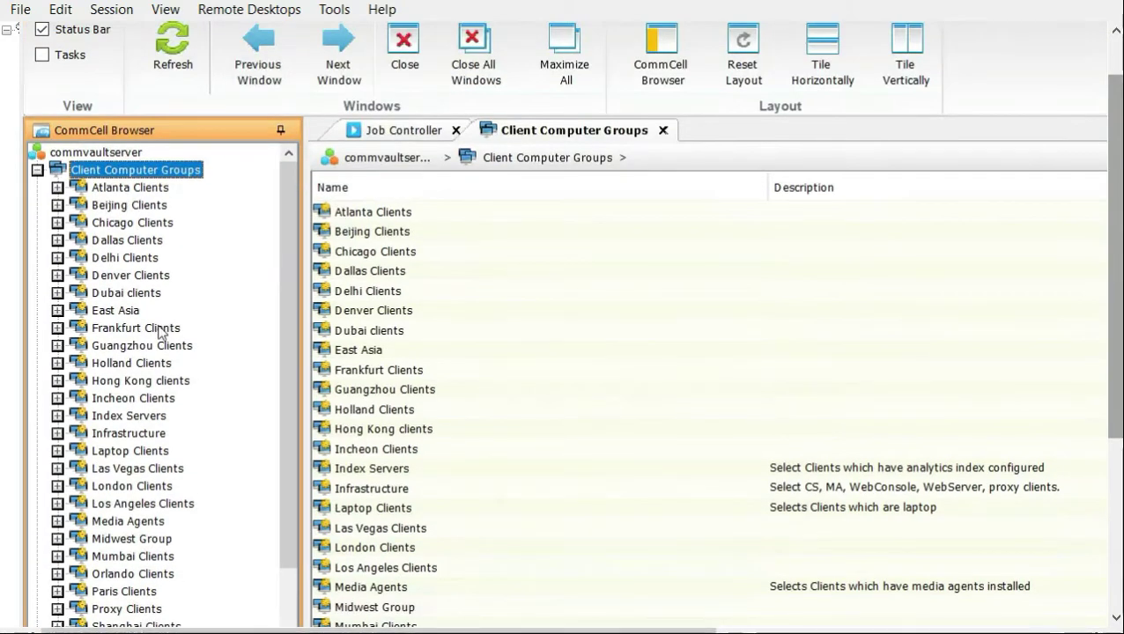
left_click(166, 72)
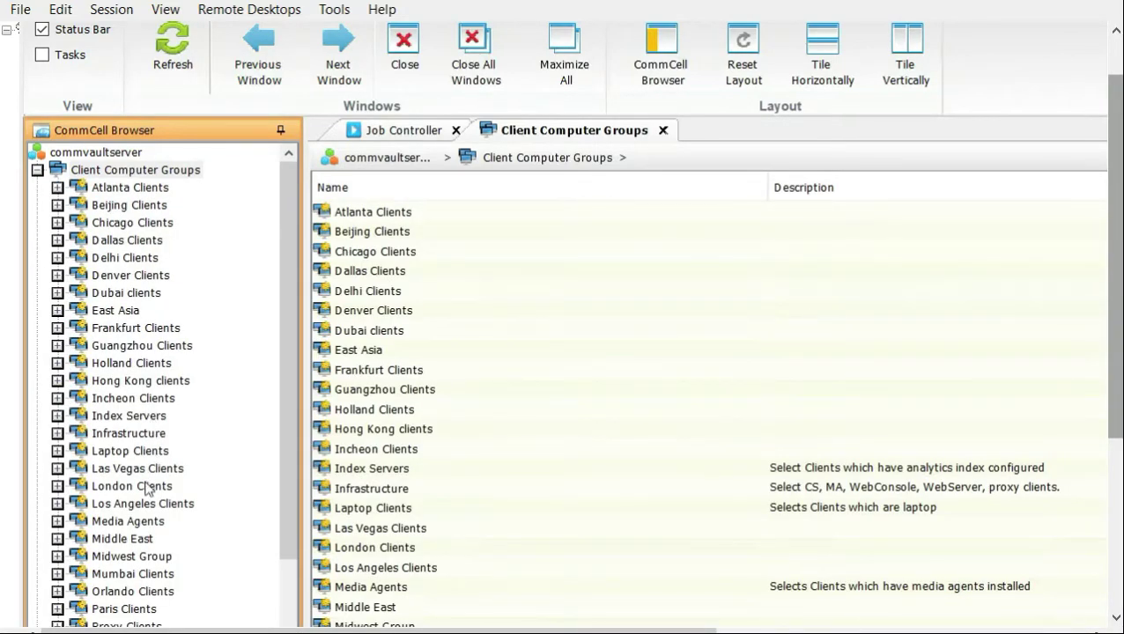
left_click(145, 538)
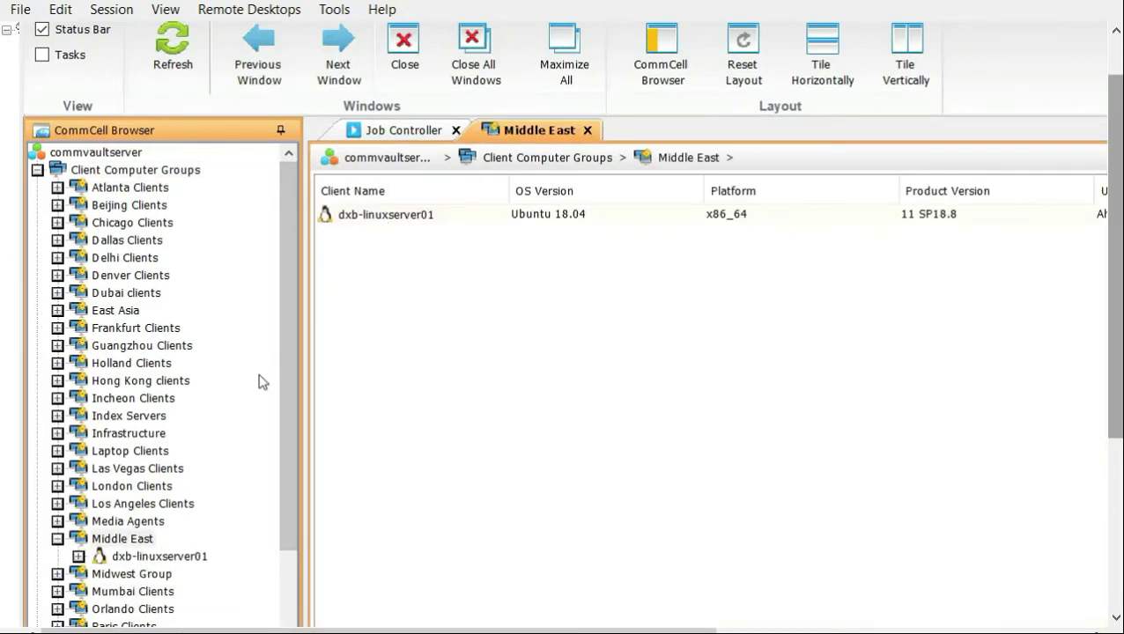
scroll(190, 499, "down", 2)
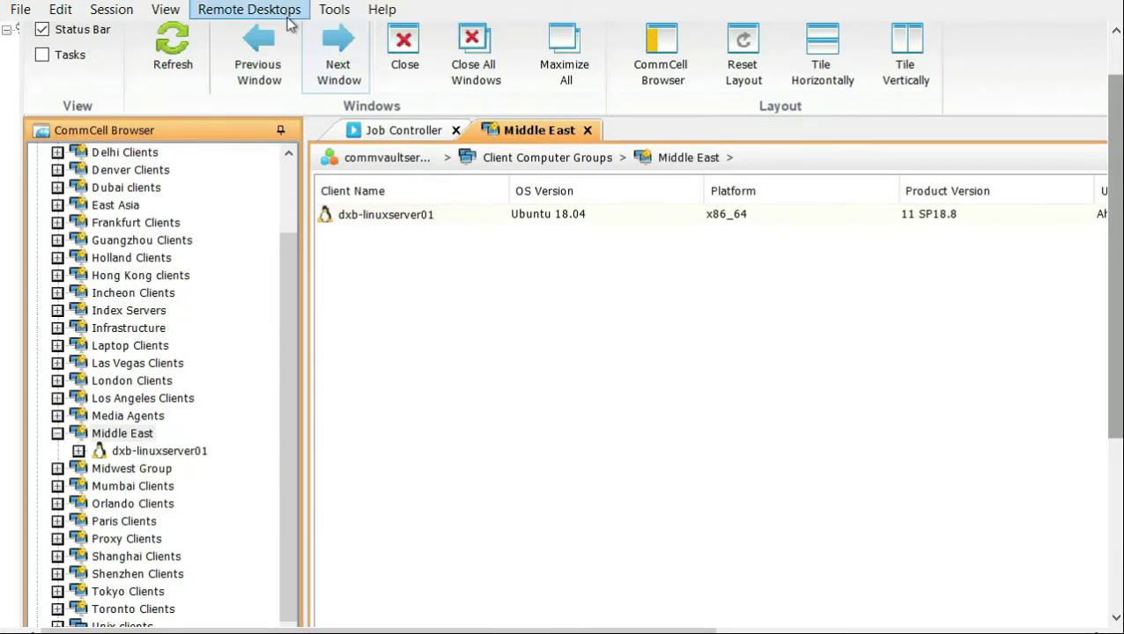
left_click(160, 10)
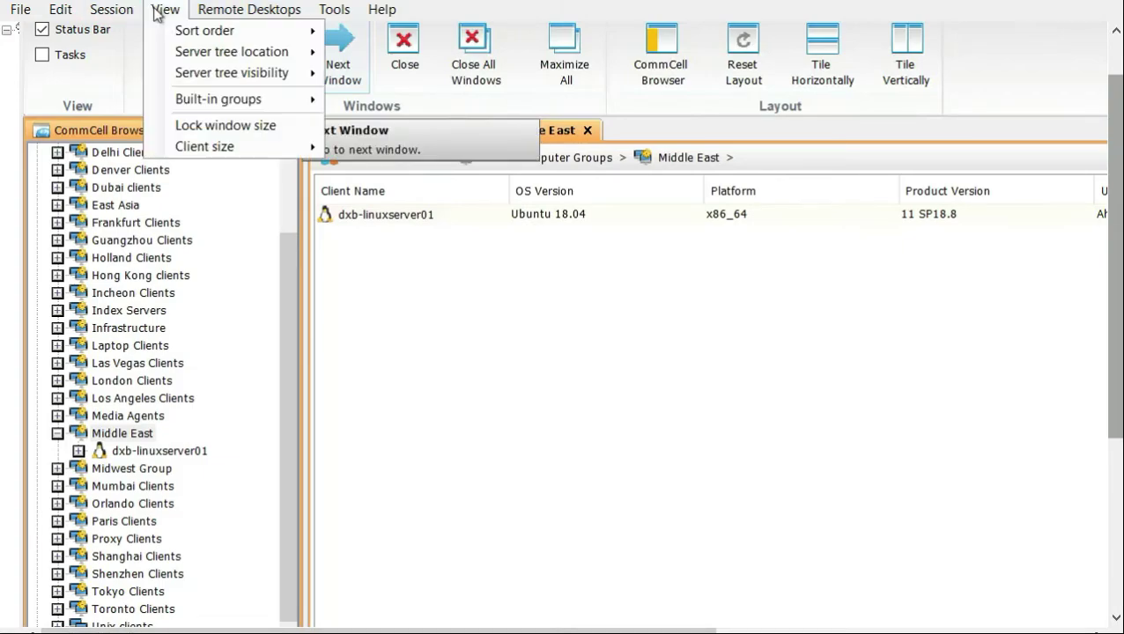
key("Escape")
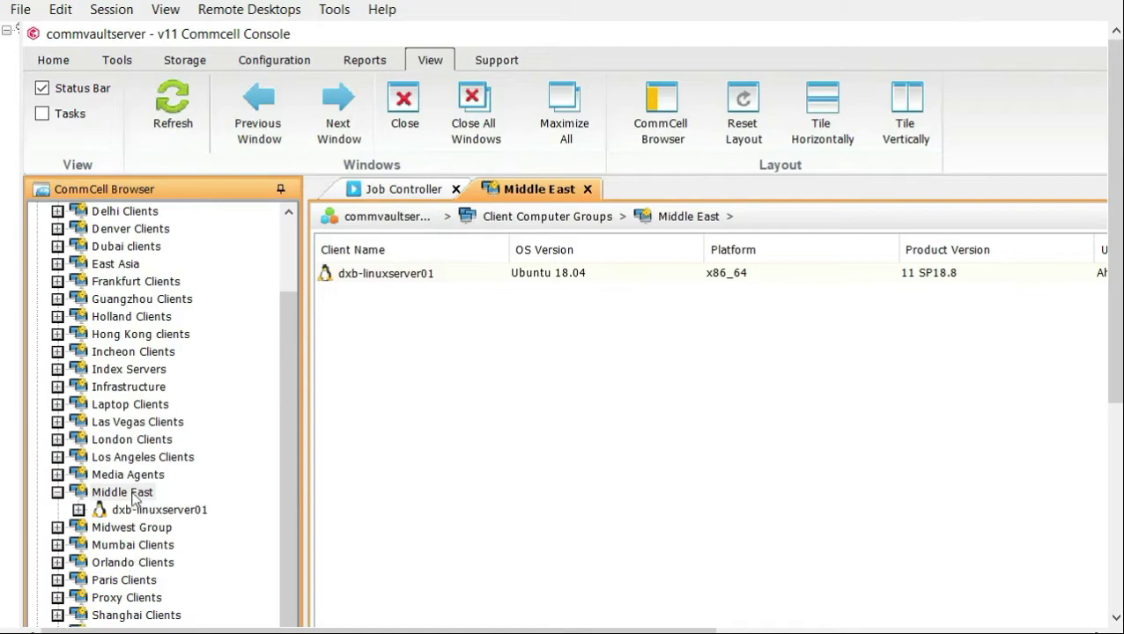
Step: Open the Job Summary (Commcell Console) report and bring up its computer selection settings
left_click(333, 11)
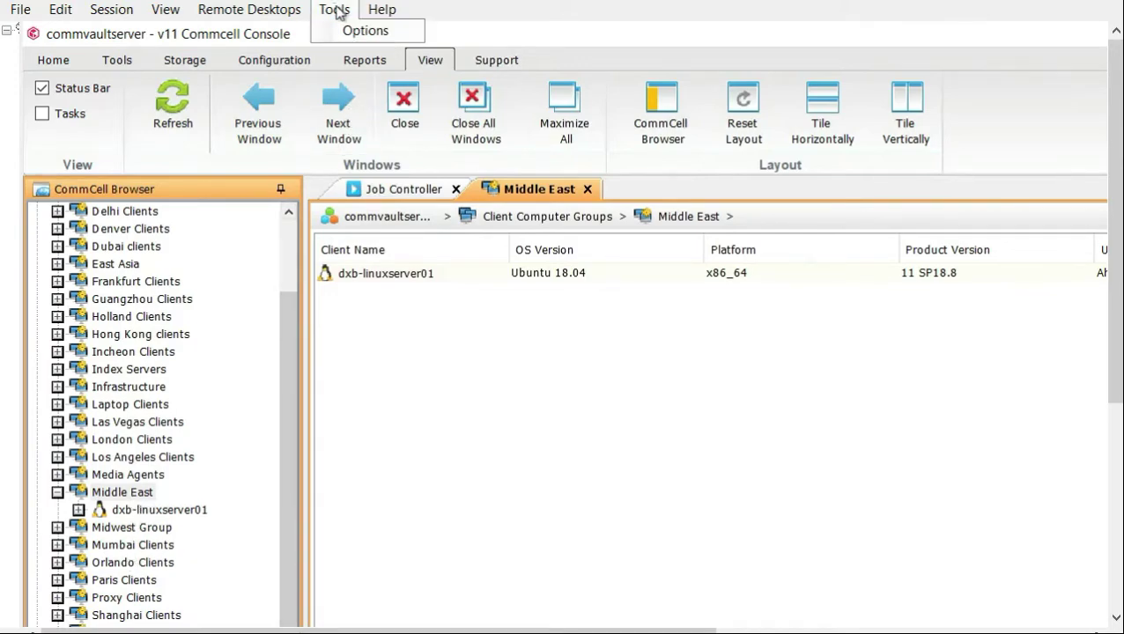
left_click(364, 62)
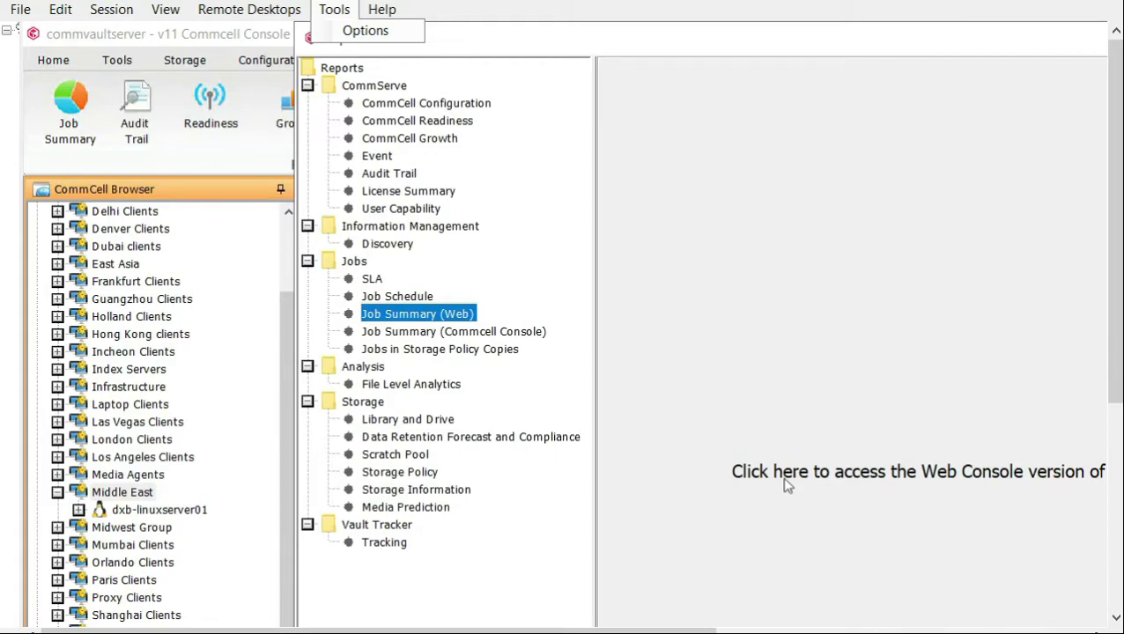
left_click(399, 332)
left_click(529, 12)
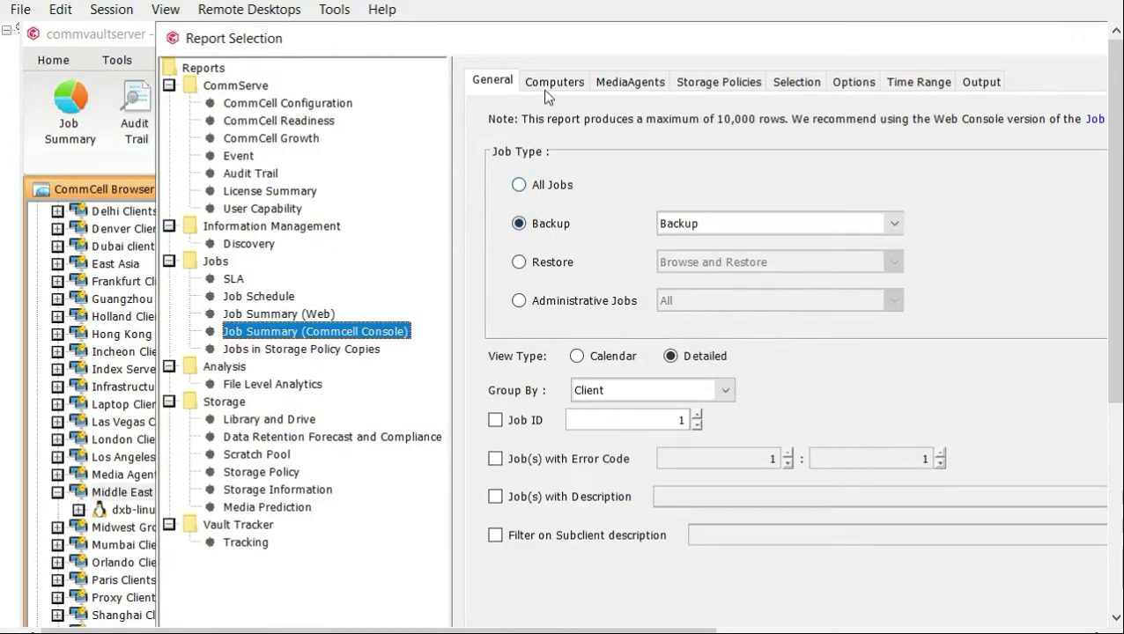
left_click(577, 383)
left_click(573, 84)
left_click_drag(534, 45, 436, 45)
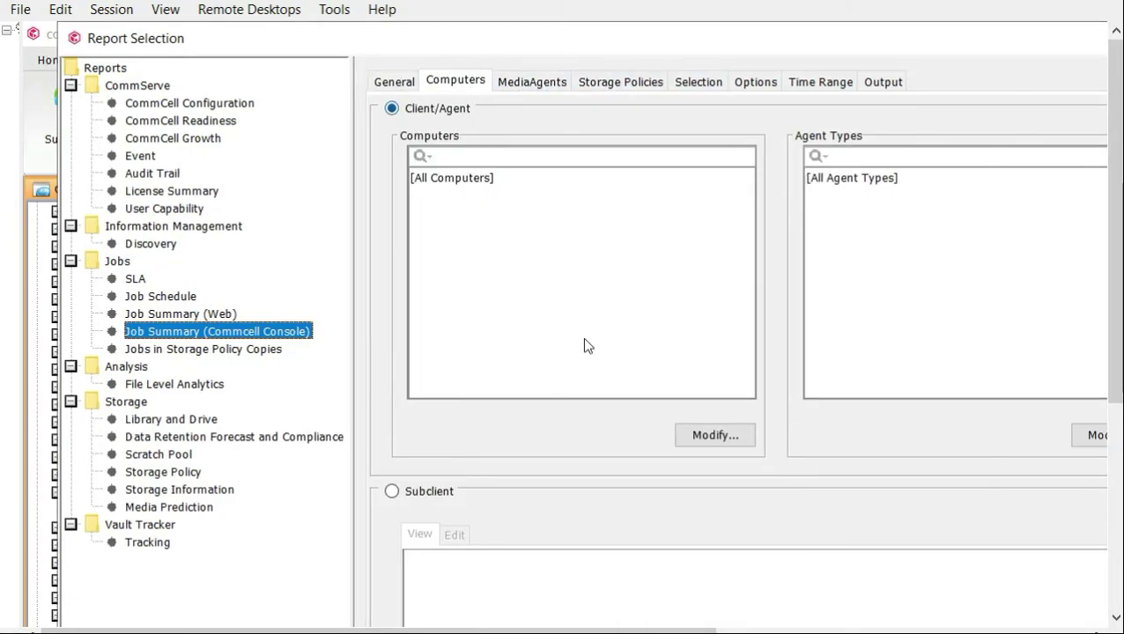
Step: Restrict the report's computers to the Middle East client group instead of all client computers and groups
left_click(715, 435)
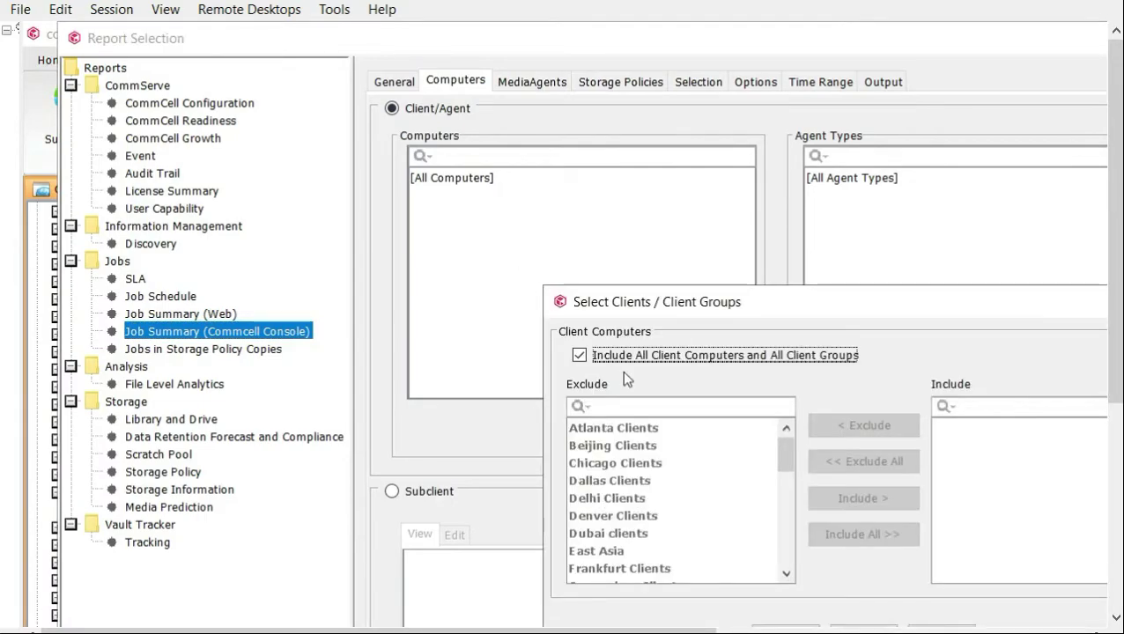
left_click_drag(622, 298, 457, 151)
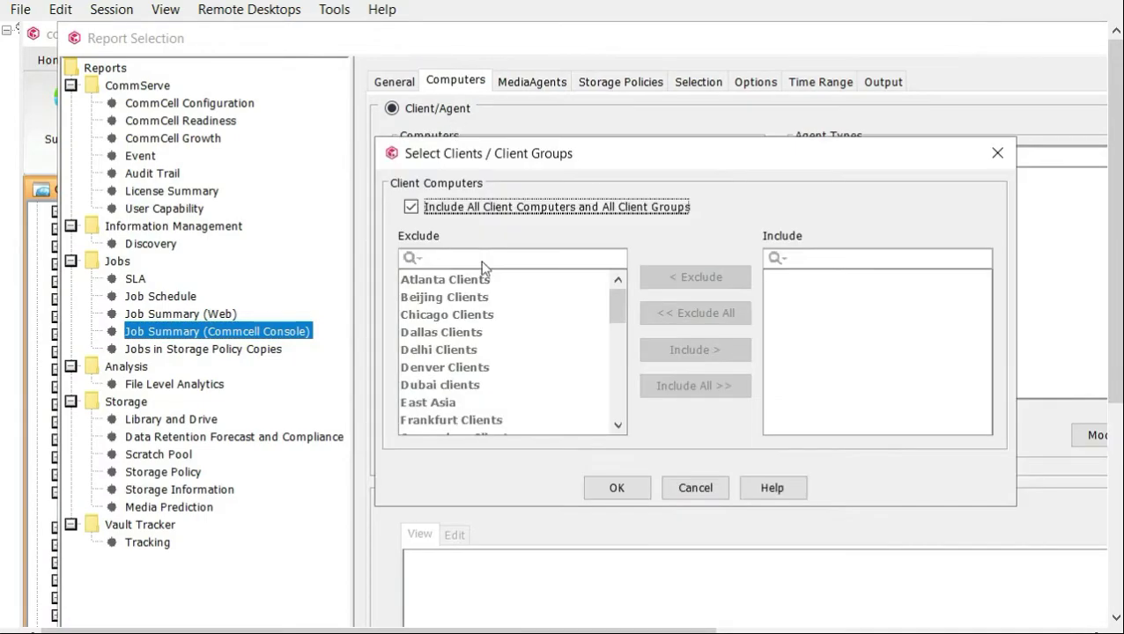
left_click(410, 207)
left_click_drag(609, 310, 454, 361)
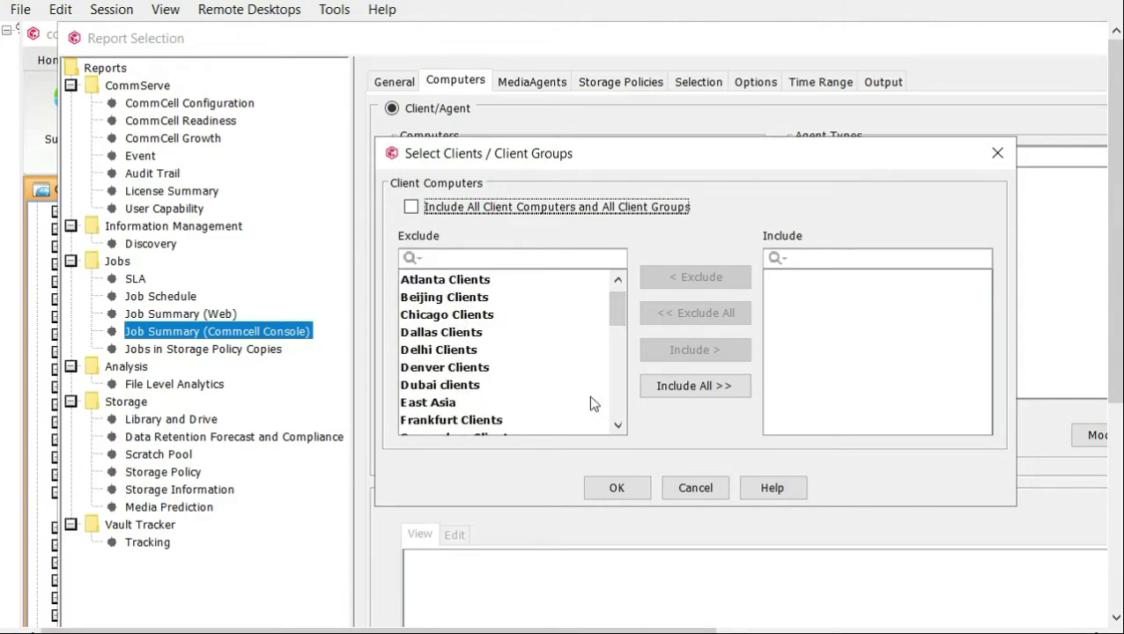
scroll(493, 418, "down", 1)
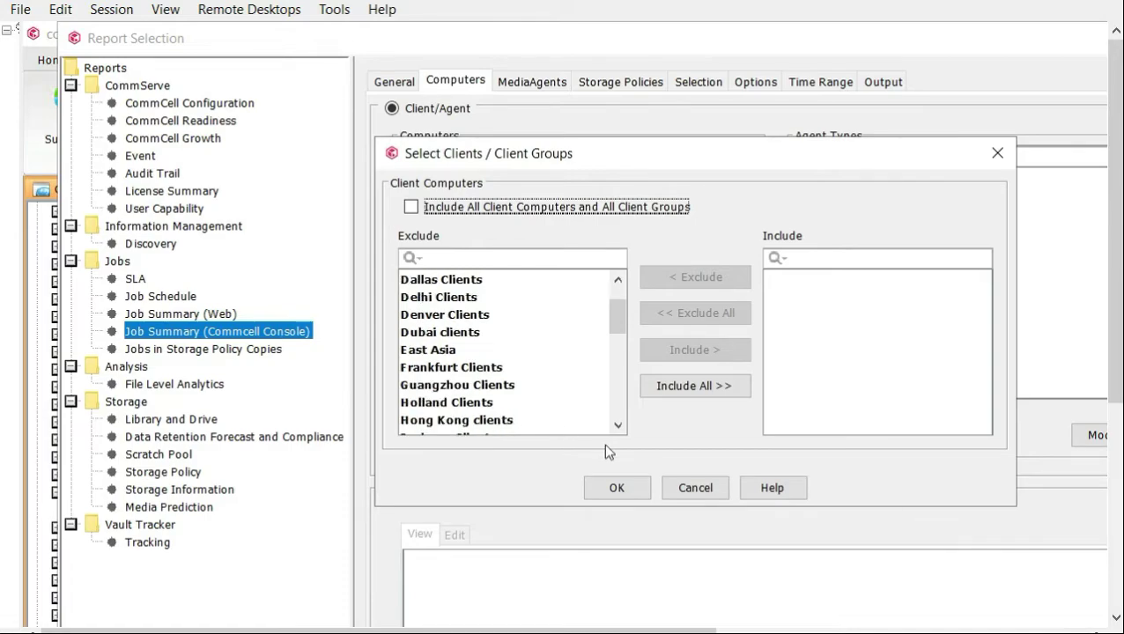
scroll(514, 421, "down", 2)
scroll(483, 410, "down", 2)
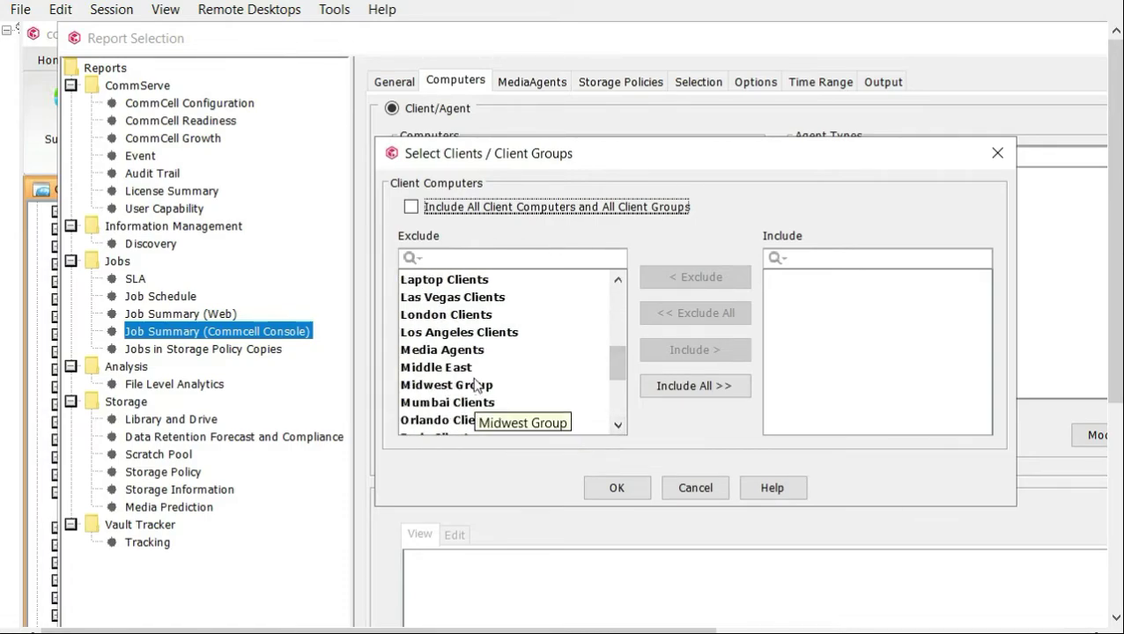
left_click(450, 367)
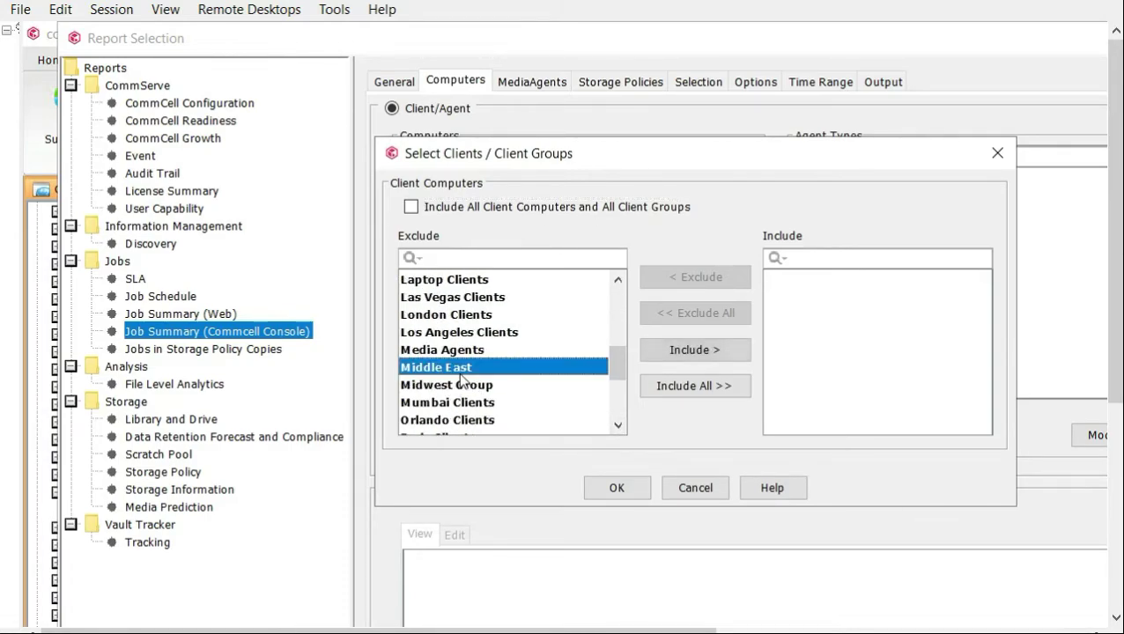
left_click(685, 352)
left_click(617, 489)
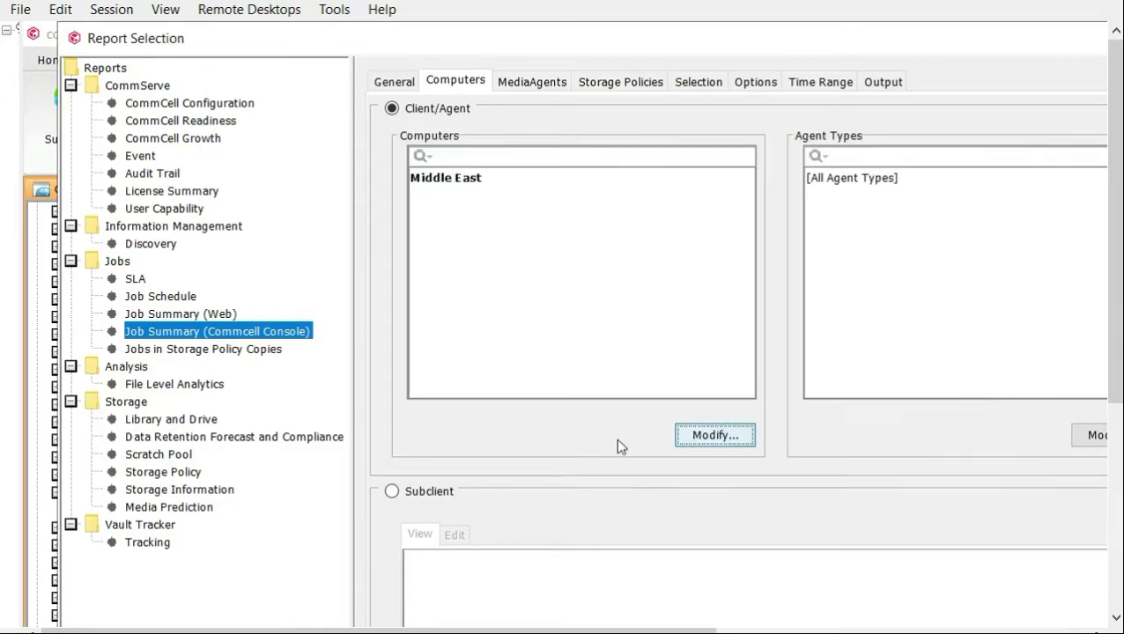
Step: Run the job summary report for the Middle East group
left_click_drag(592, 36, 529, 175)
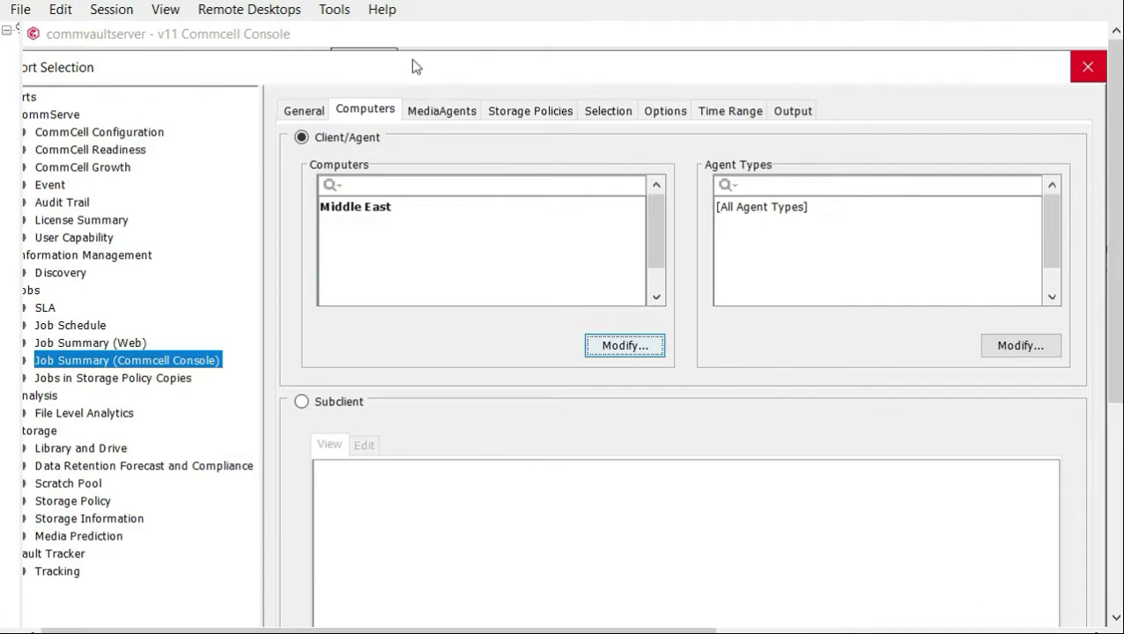
left_click_drag(913, 53, 881, 176)
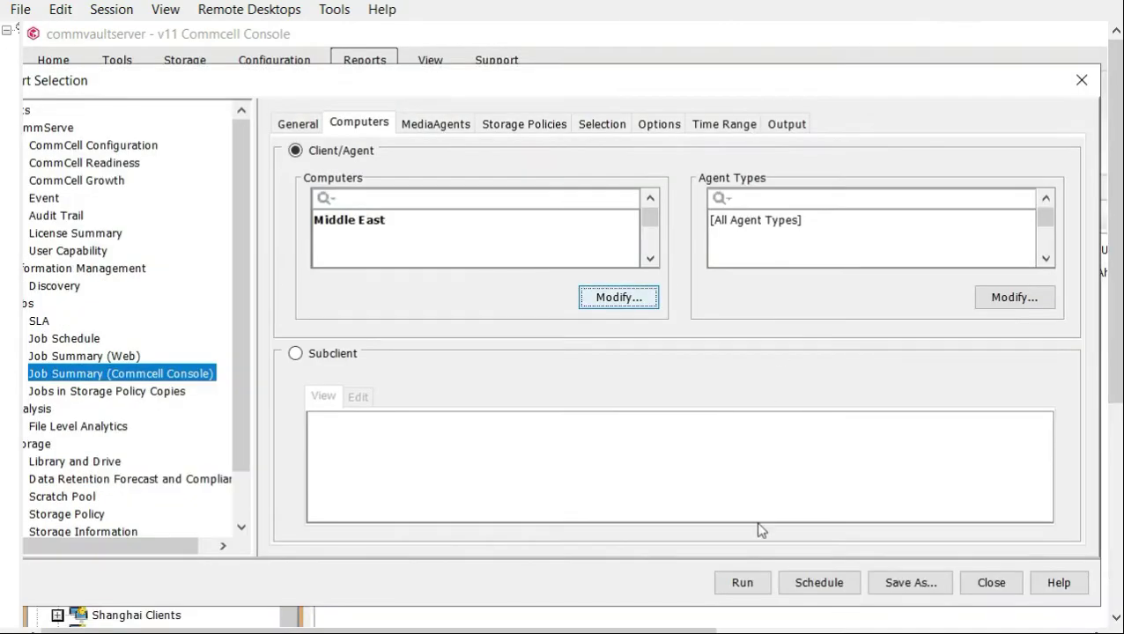
left_click(753, 582)
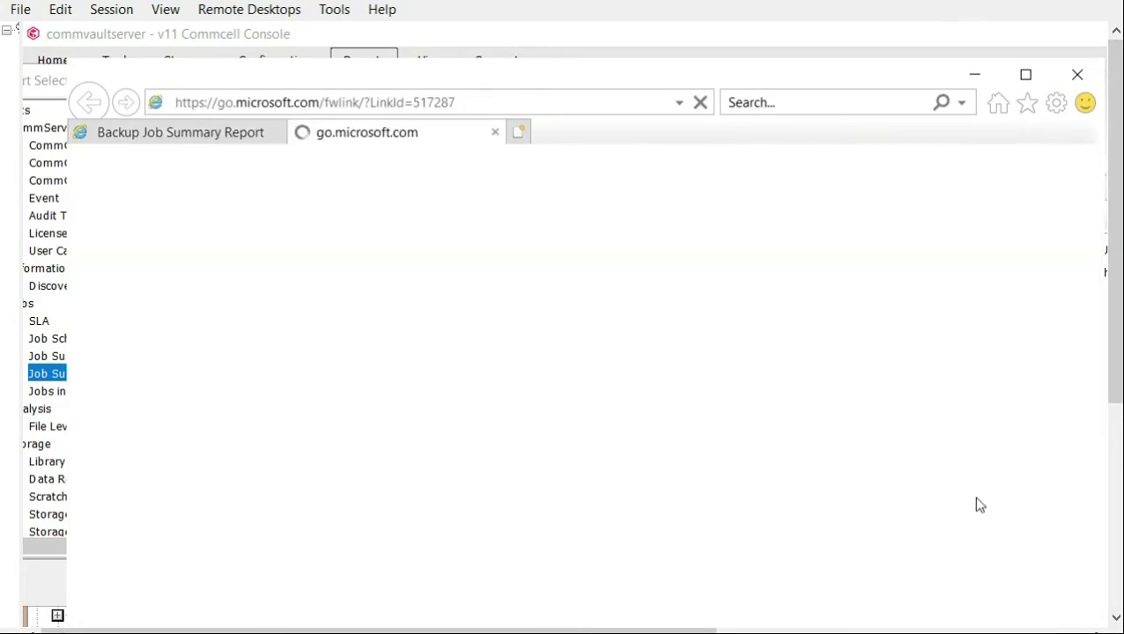
Step: Examine the criteria and the client summary table in the generated Backup Job Summary Report
left_click(208, 138)
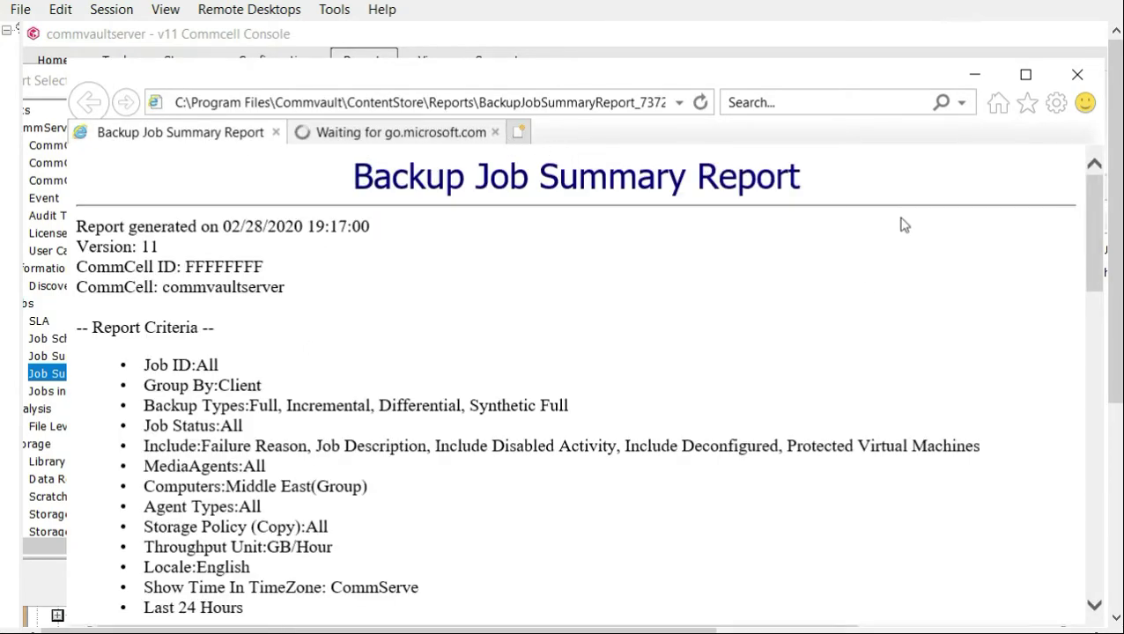
mouse_move(1092, 215)
left_mouse_down()
mouse_move(1093, 239)
mouse_move(1099, 202)
left_mouse_up()
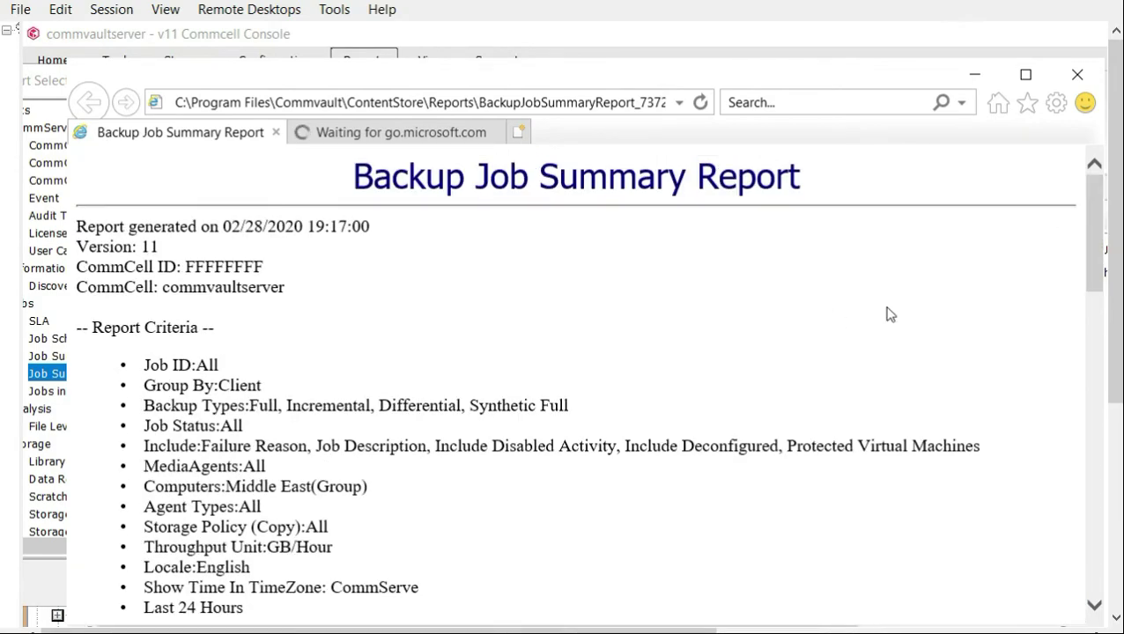
left_click_drag(1094, 243, 1093, 344)
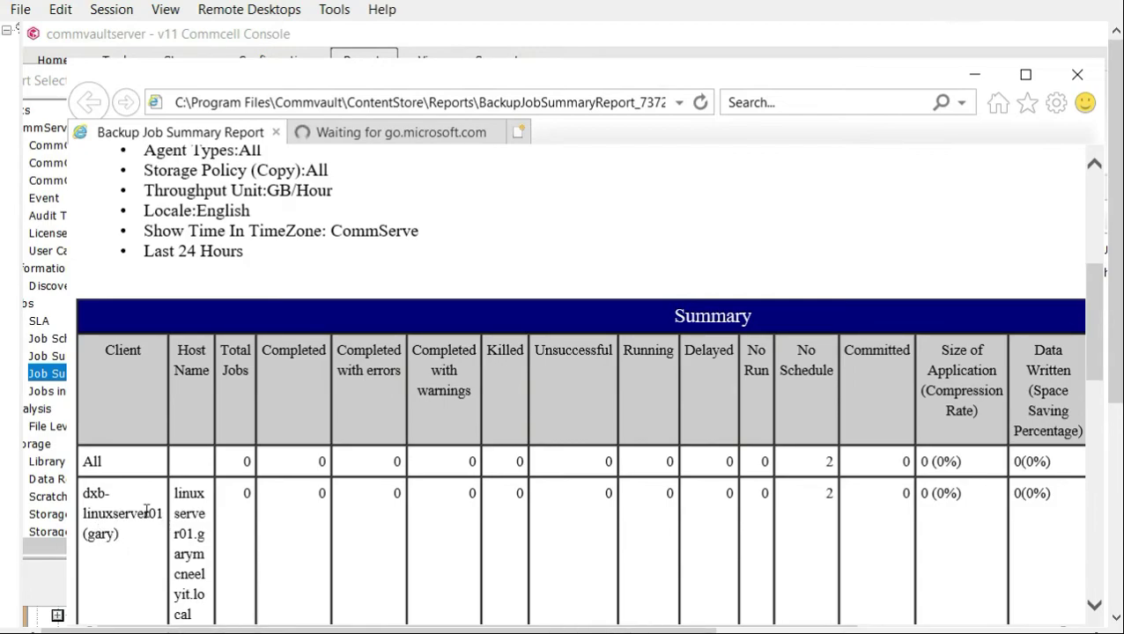
Step: Review the per-agent job details, notes and report criteria further down the Backup Job Summary Report
left_click_drag(1098, 330, 1101, 350)
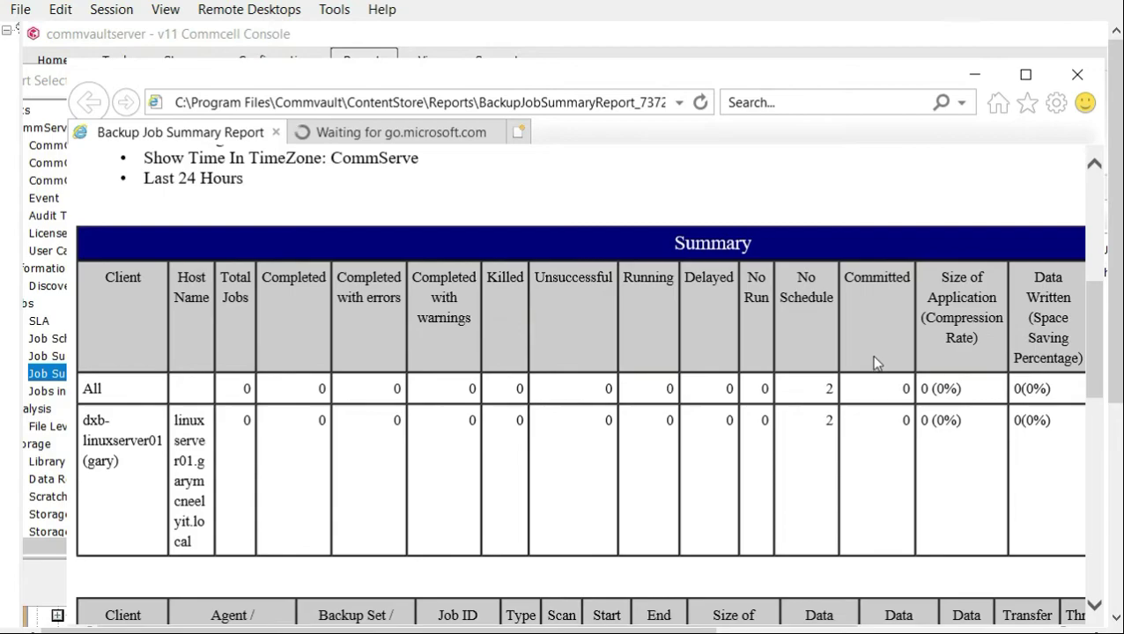
left_click_drag(1095, 345, 1107, 437)
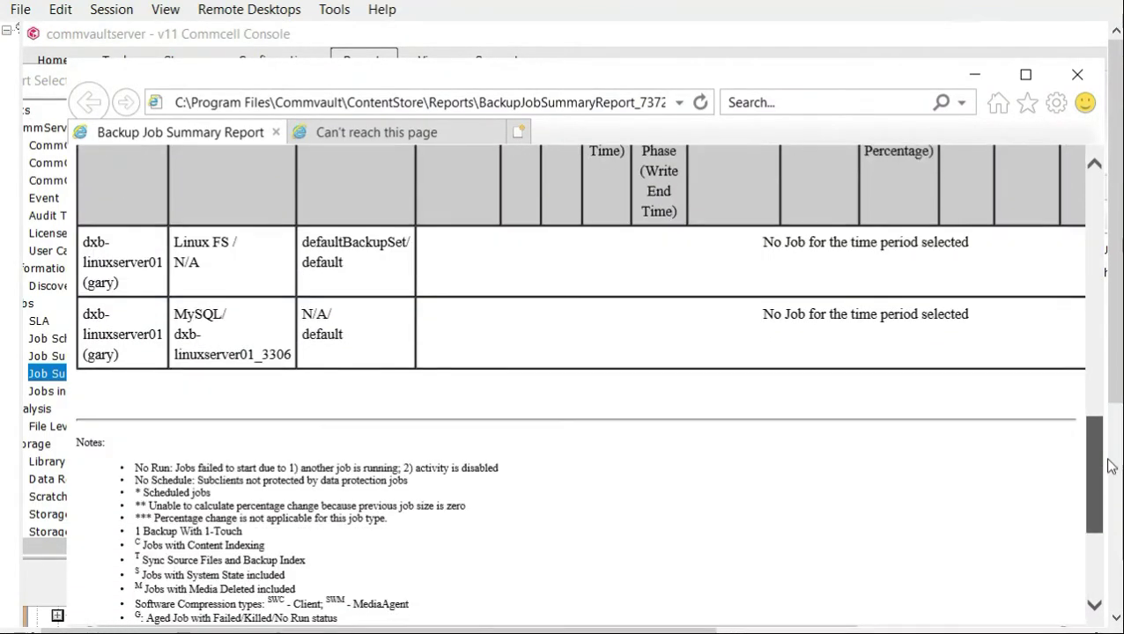
scroll(1074, 283, "up", 10)
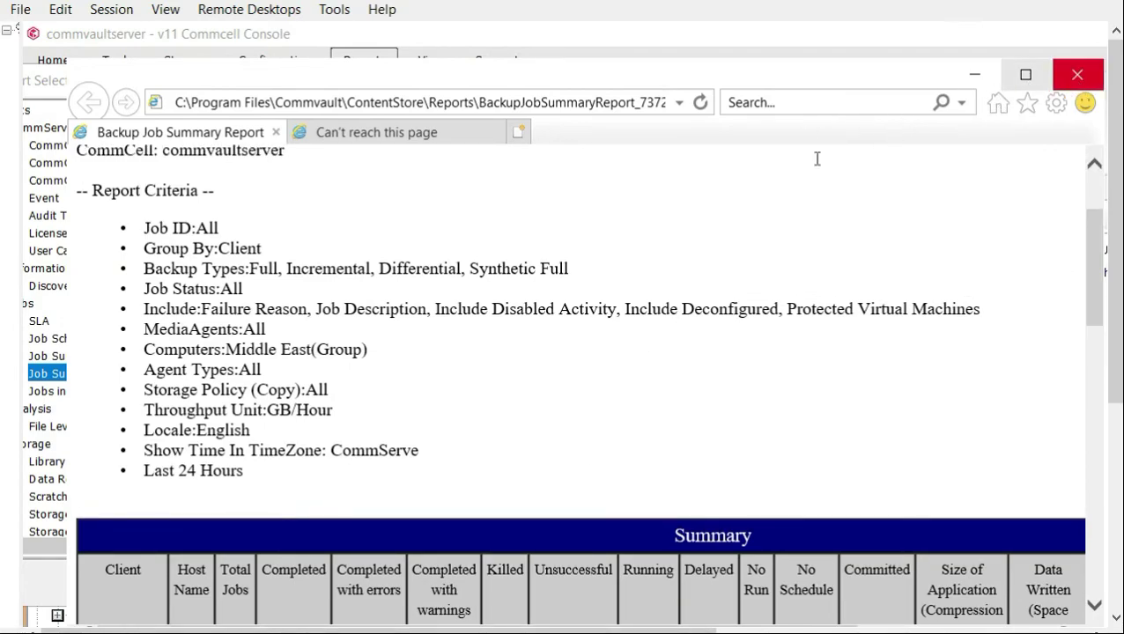
scroll(1098, 233, "down", 5)
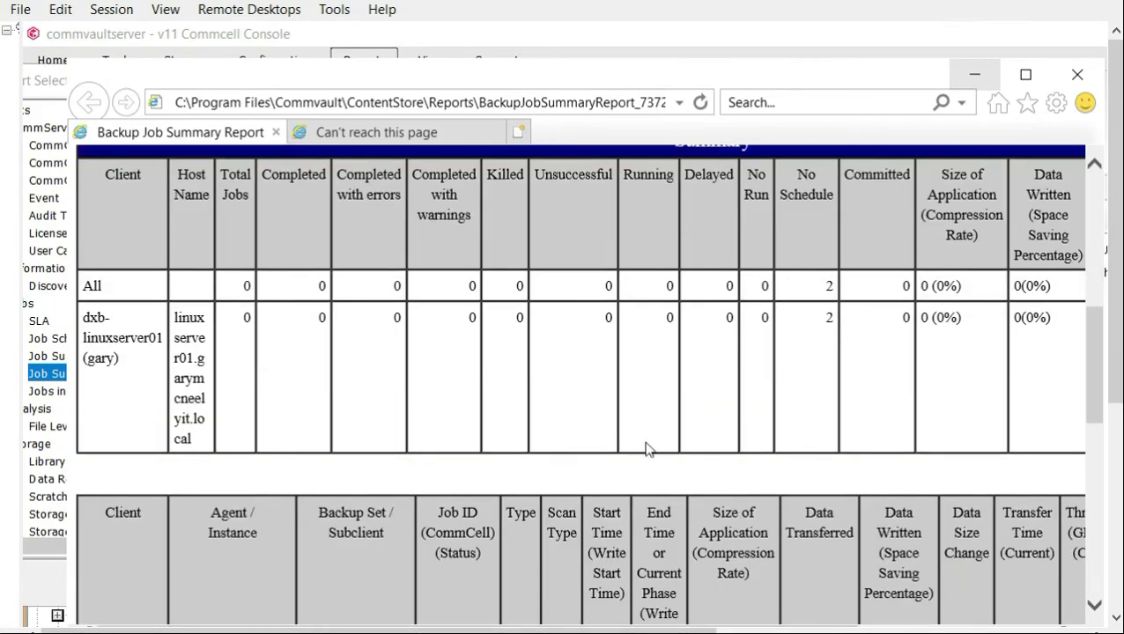
Step: Close the report with all its browser tabs, and leave the report selection window
left_click(1077, 74)
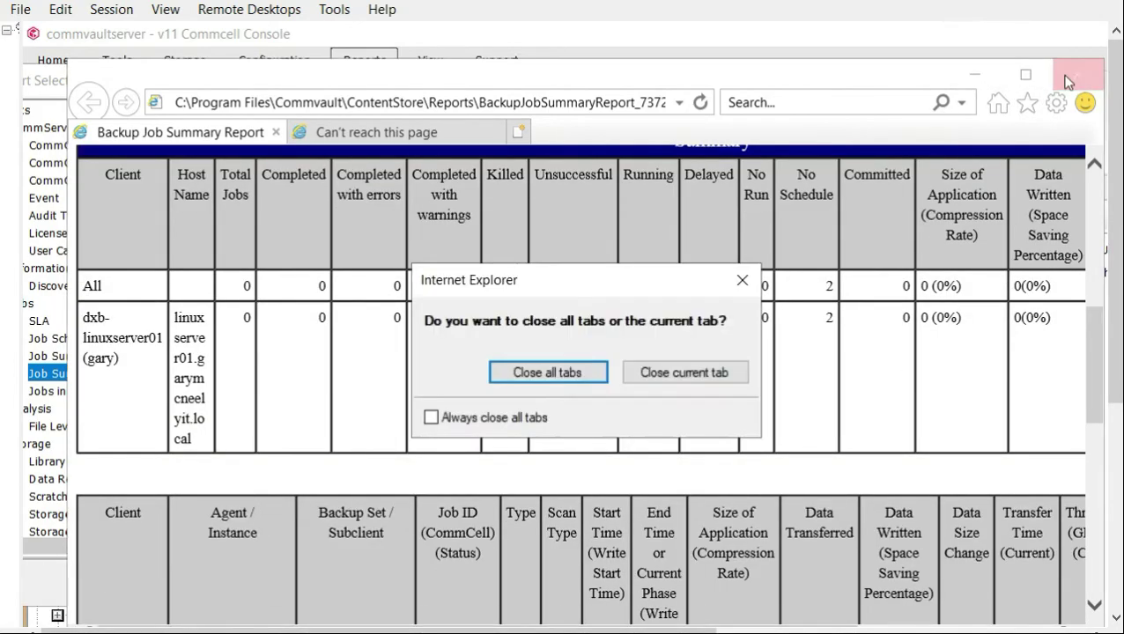
left_click(547, 364)
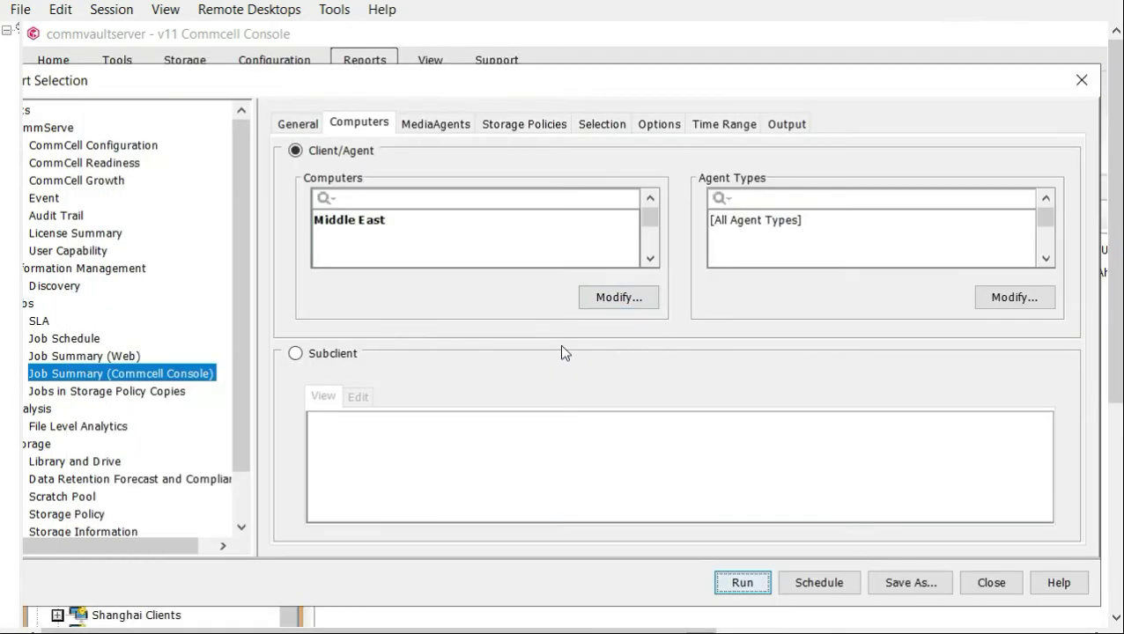
left_click(990, 582)
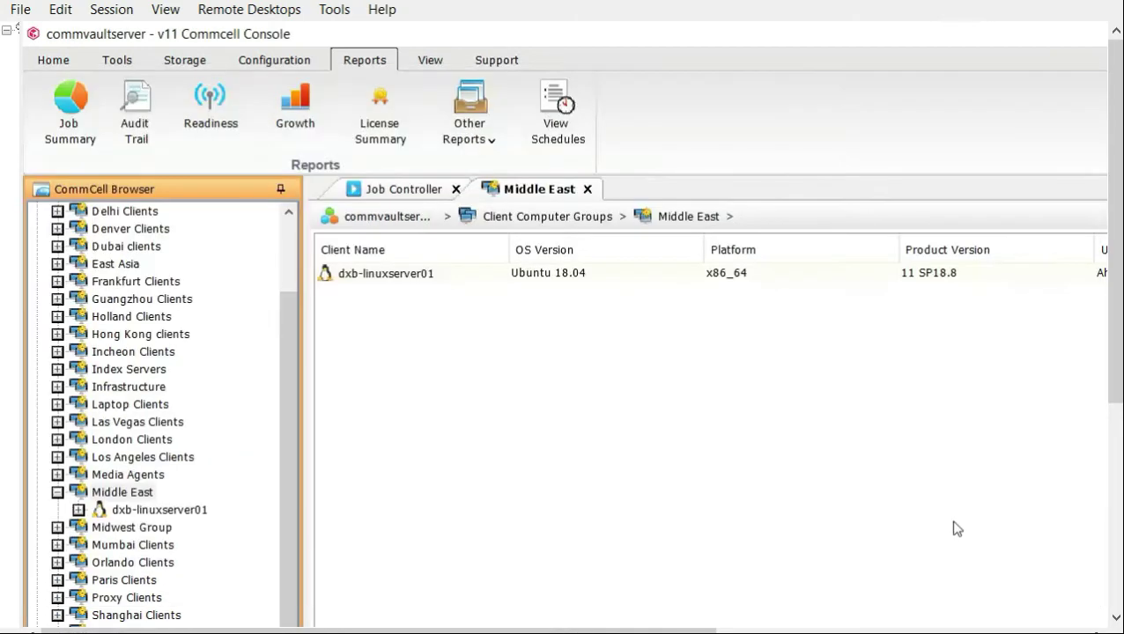
Step: Collapse the Middle East client computer group in the CommCell Browser tree
left_click_drag(284, 389, 320, 474)
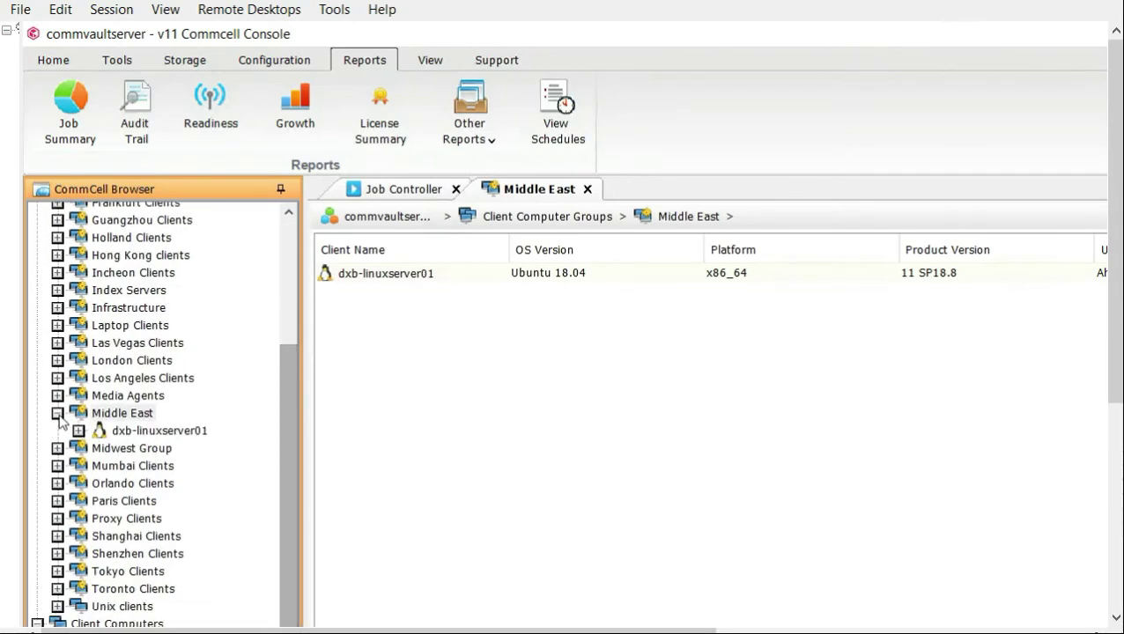
double_click(123, 413)
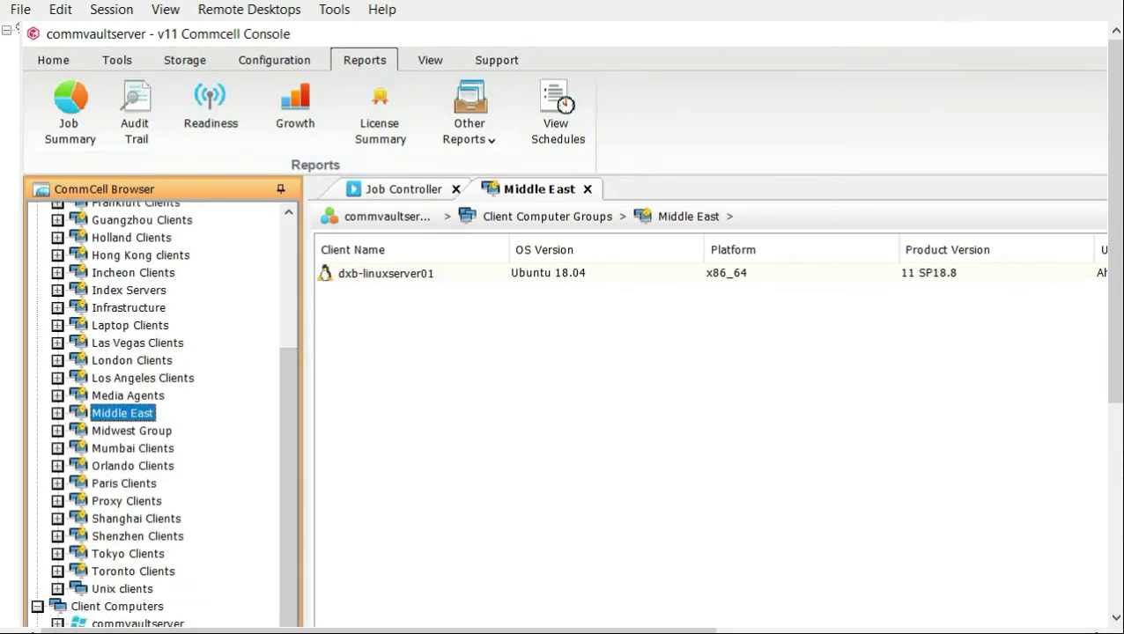
Step: Switch to the web browser and look over the featured CommVault courses on getajobinit.teachable.com
left_click(714, 628)
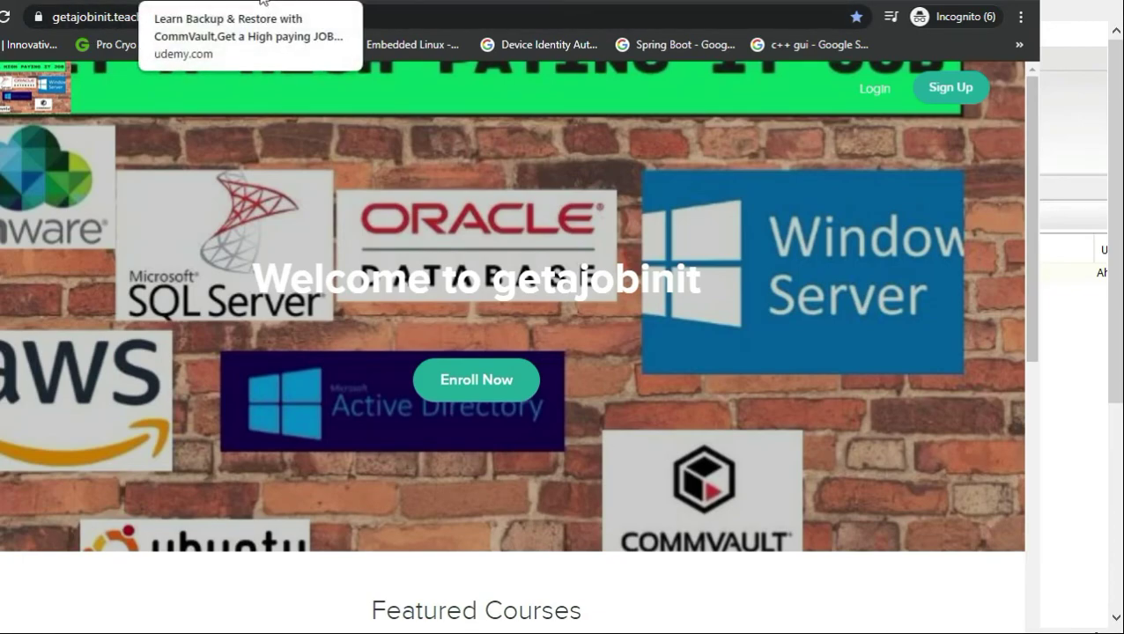
scroll(375, 211, "down", 5)
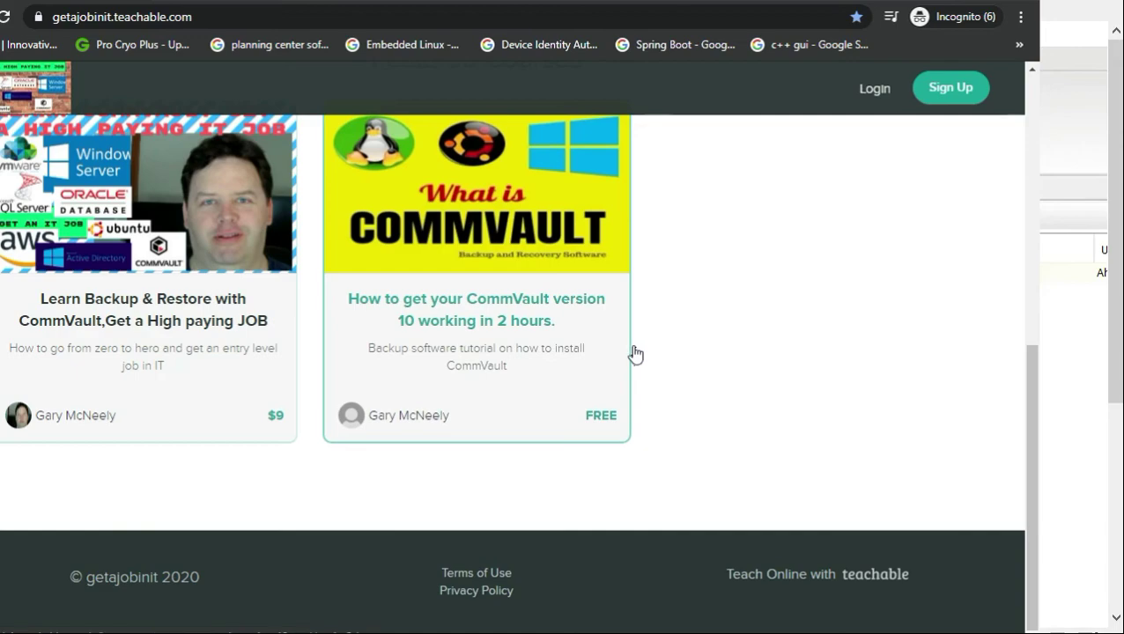
scroll(634, 353, "up", 2)
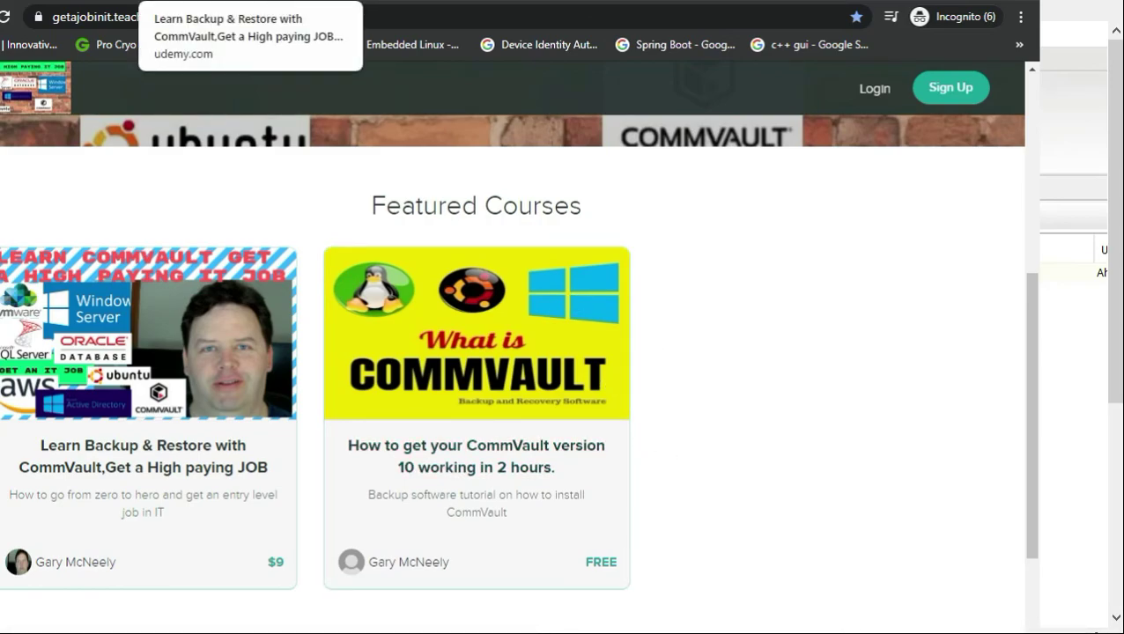
Step: Bring up the Udemy page of the CommVault Backup & Restore course and review its learning outcomes and requirements
left_click(229, 2)
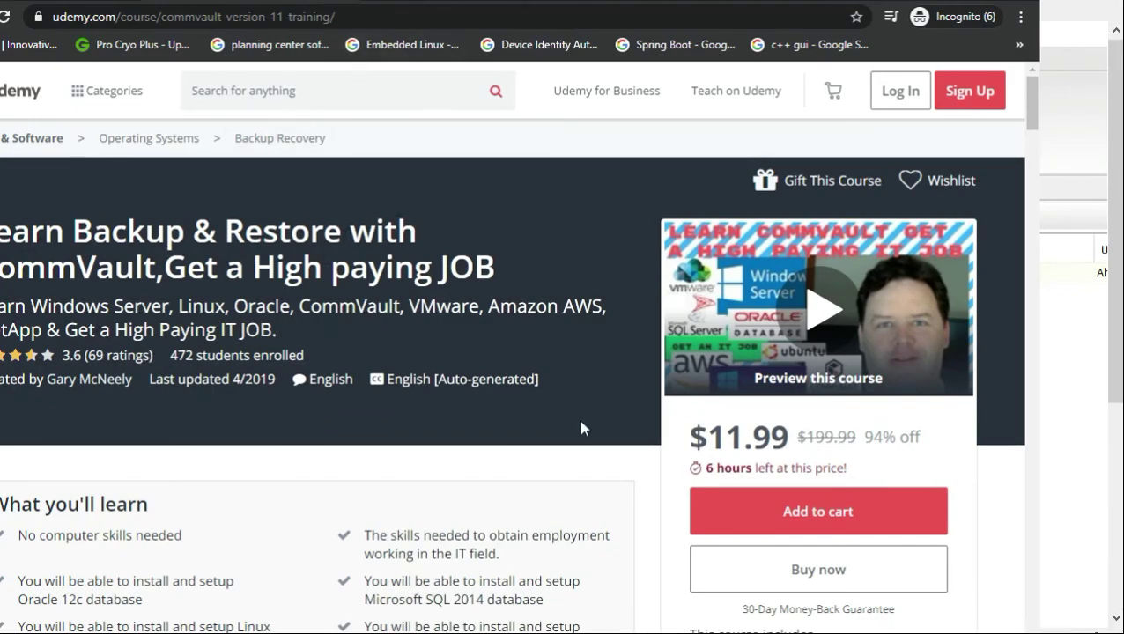
scroll(598, 364, "down", 2)
scroll(574, 364, "down", 2)
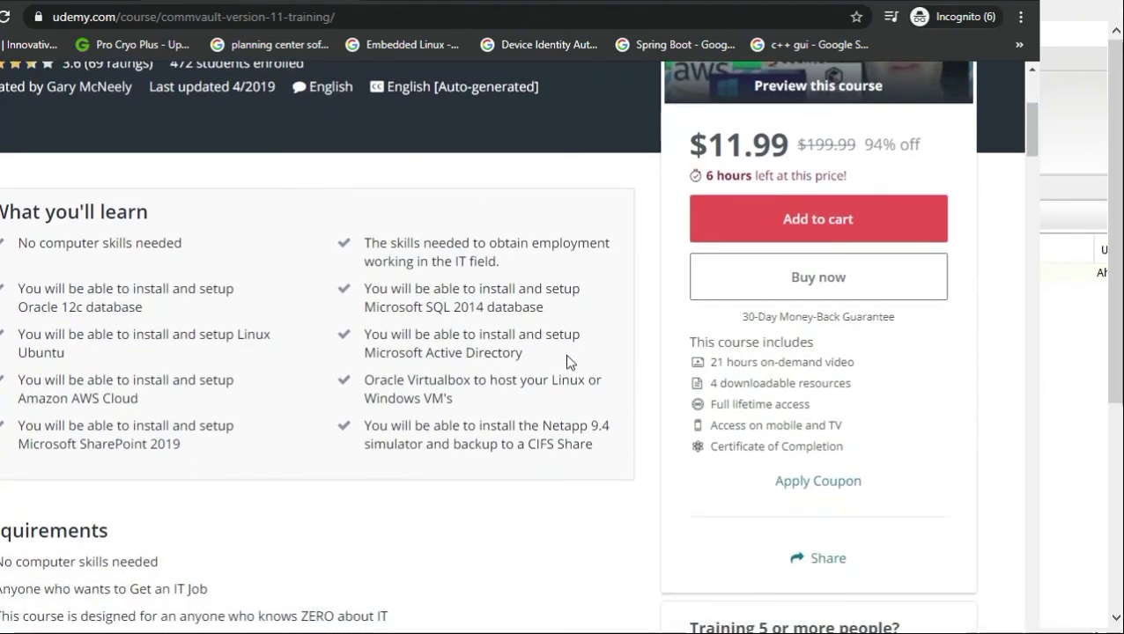
scroll(556, 361, "down", 3)
scroll(540, 351, "up", 6)
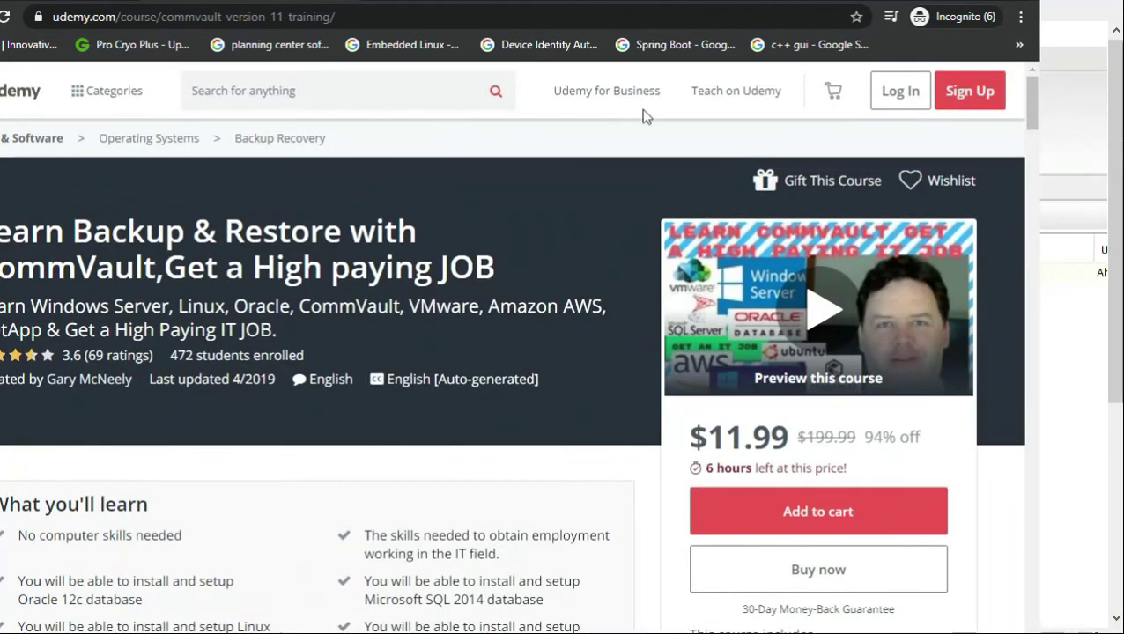